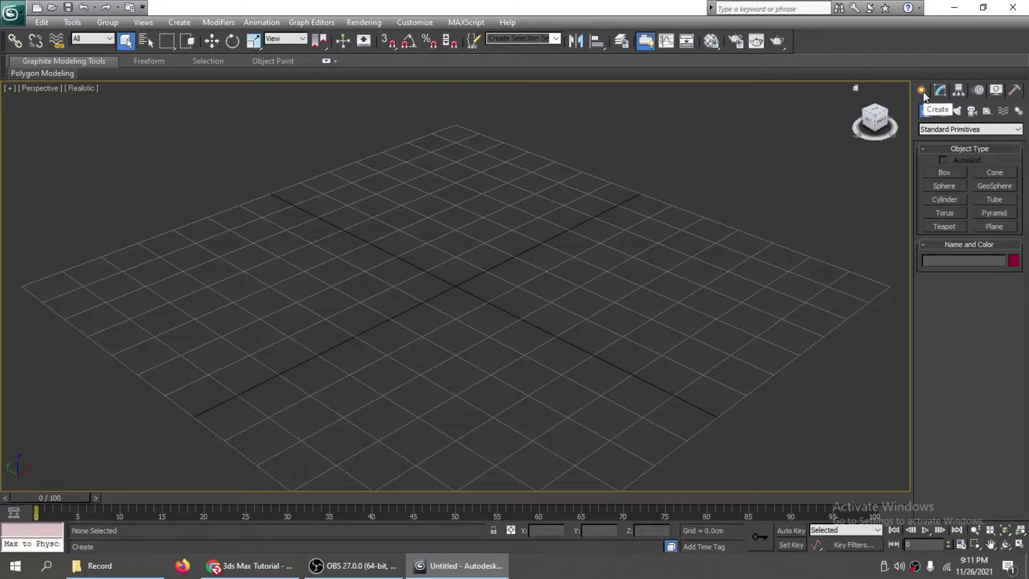
- Show the Standard light types among the light objects that can be created
{"action": "left_click", "coordinate": [957, 111]}
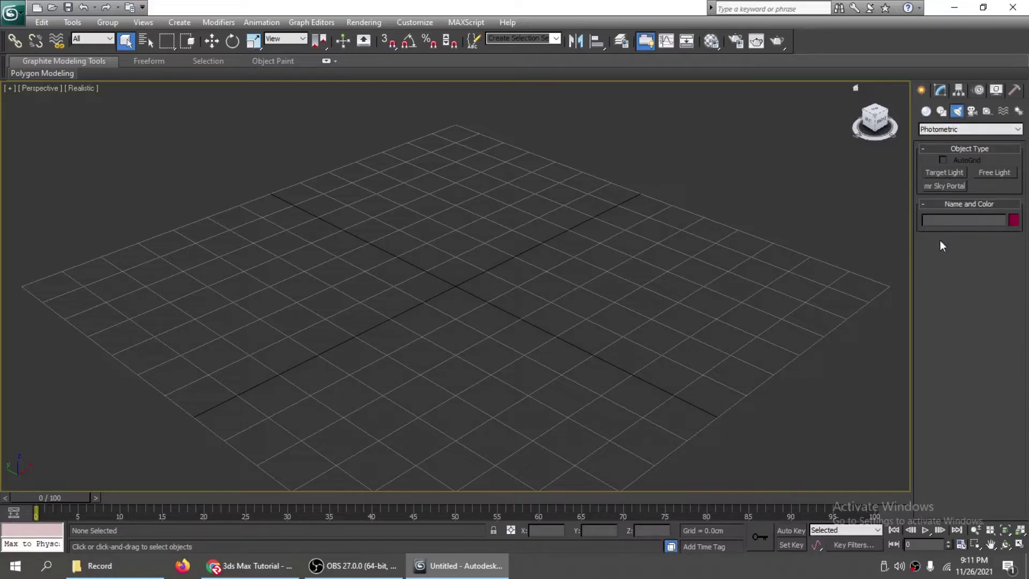
{"action": "left_click", "coordinate": [942, 130]}
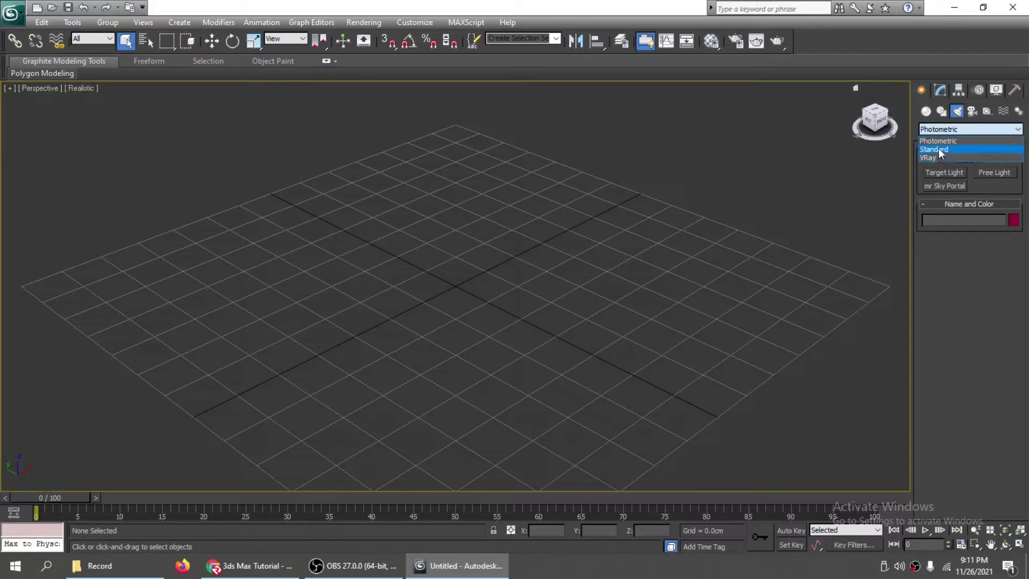
{"action": "left_click", "coordinate": [939, 150]}
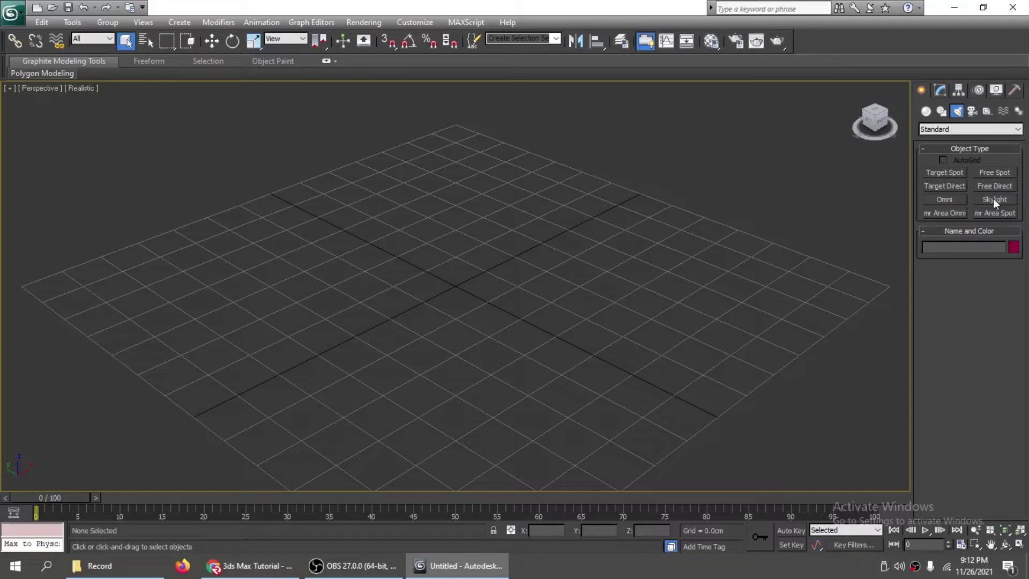
- Create a ground plane about 312 cm long and 286 cm wide over the grid and colour it white
{"action": "left_click", "coordinate": [925, 111]}
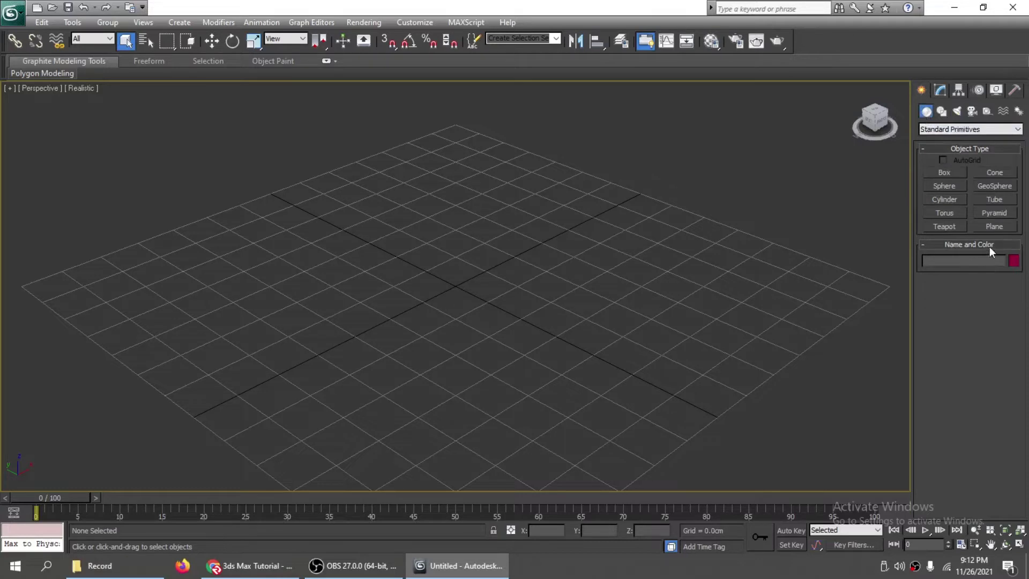
{"action": "left_click", "coordinate": [994, 226]}
{"action": "left_click_drag", "start_coordinate": [118, 266], "coordinate": [845, 282]}
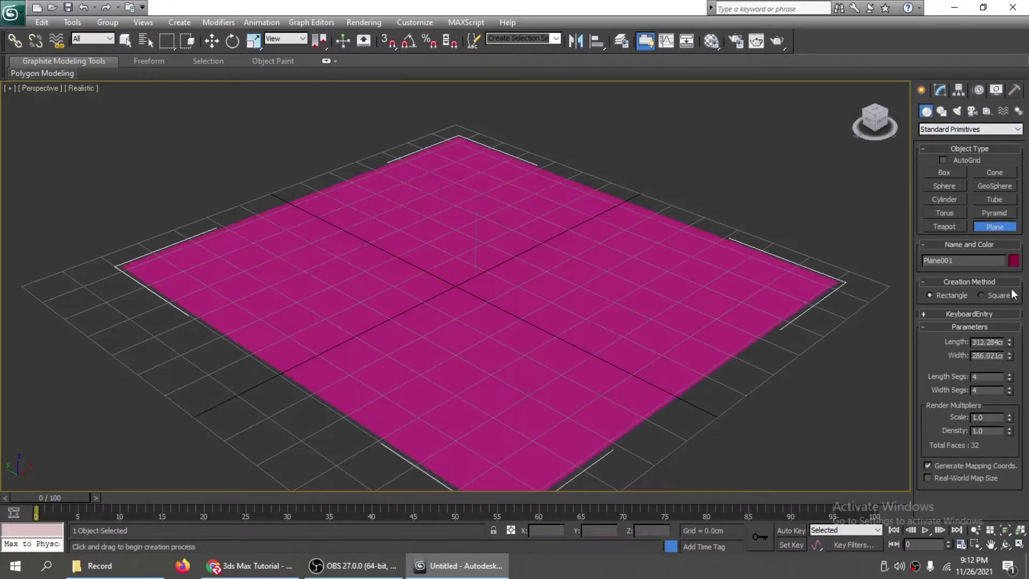
{"action": "left_click", "coordinate": [1013, 261]}
{"action": "left_click", "coordinate": [628, 274]}
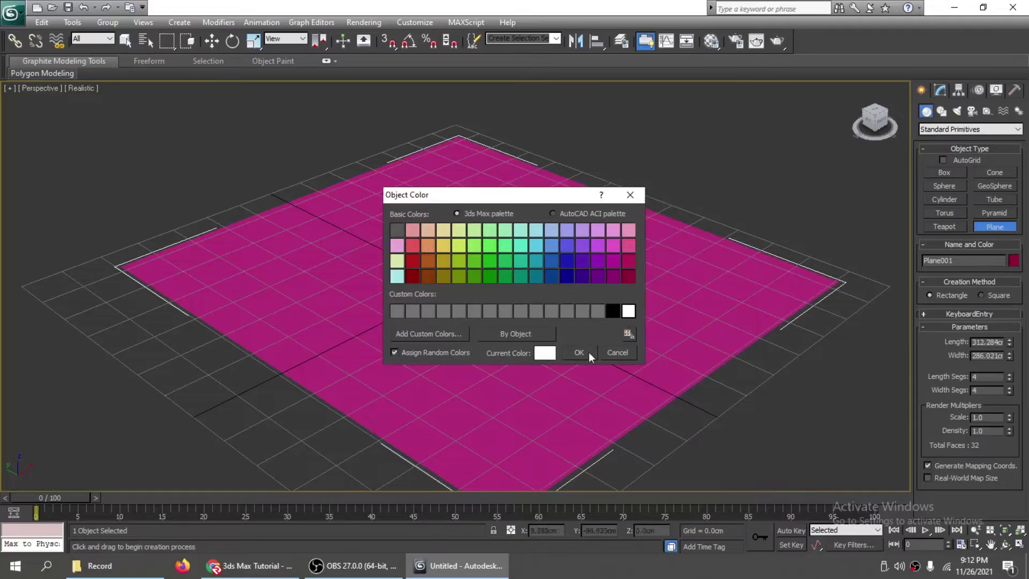
{"action": "left_click", "coordinate": [584, 352]}
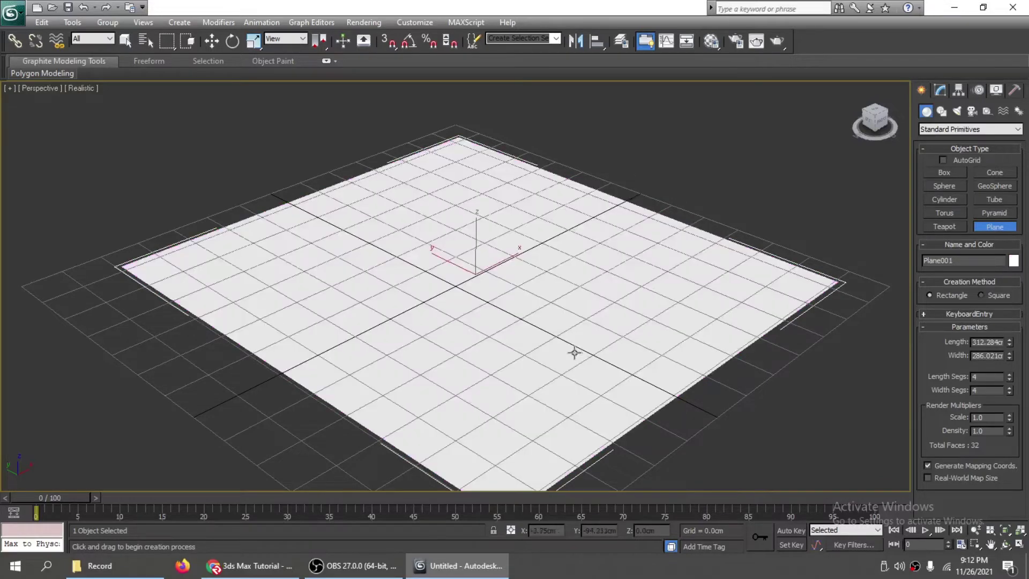
- Create a box about 45 × 52 × 42 cm near the middle of the plane and colour it light orange
{"action": "left_click", "coordinate": [953, 228]}
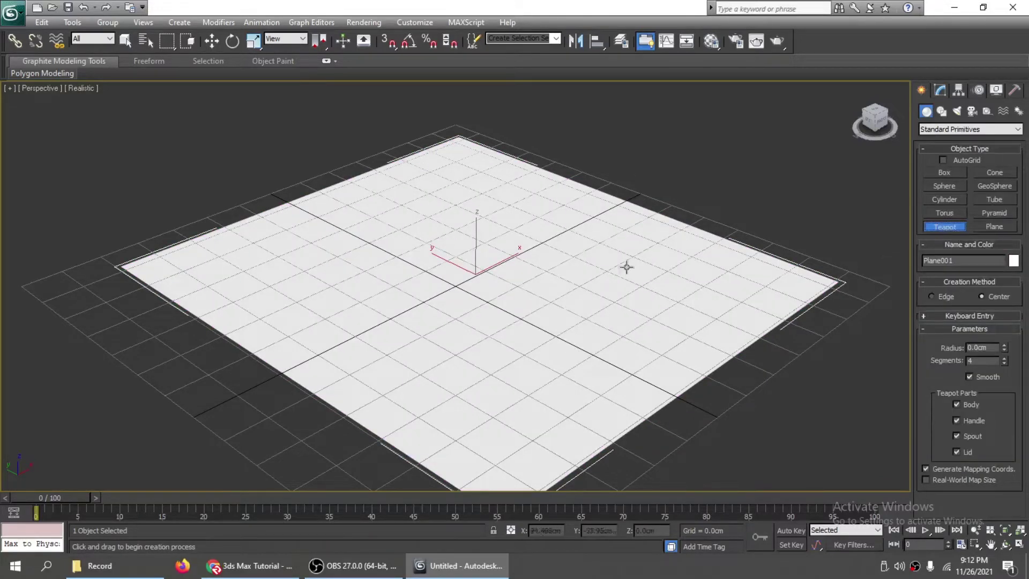
{"action": "left_click", "coordinate": [943, 172]}
{"action": "left_click_drag", "start_coordinate": [470, 296], "coordinate": [589, 292]}
{"action": "left_click", "coordinate": [525, 217]}
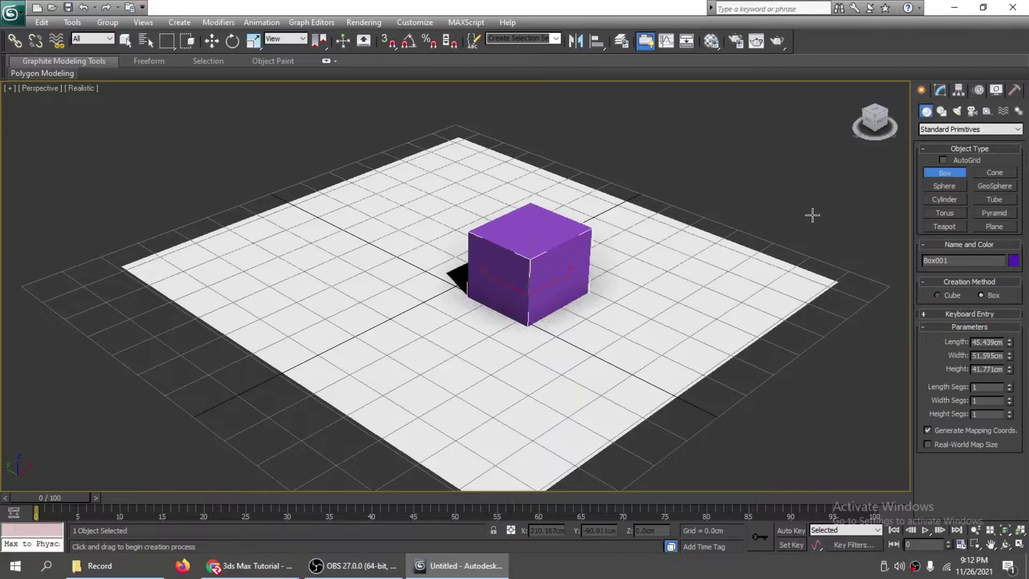
{"action": "left_click", "coordinate": [1013, 260]}
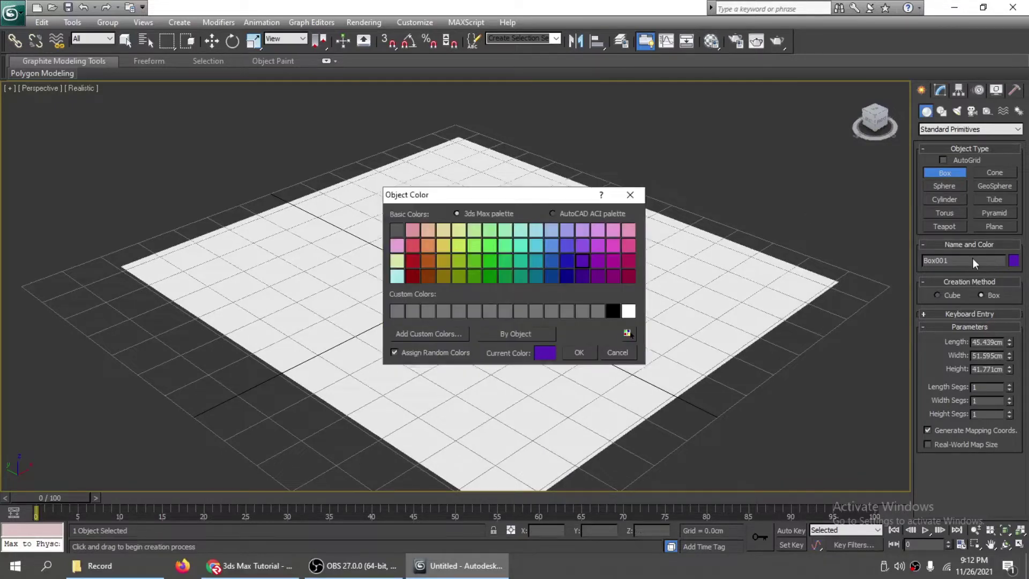
{"action": "left_click", "coordinate": [425, 262]}
{"action": "left_click", "coordinate": [578, 352]}
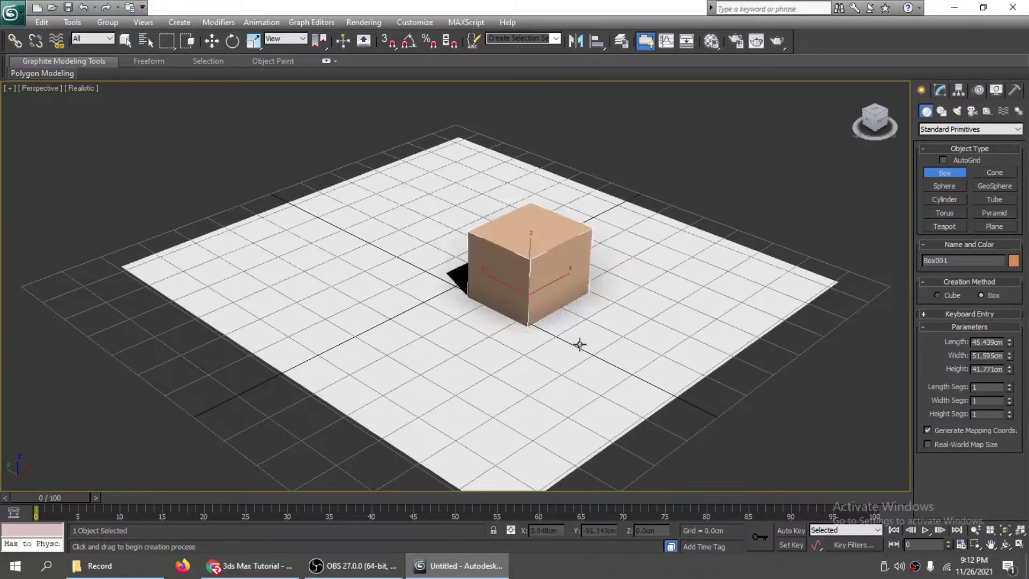
- Create a teapot with a radius of about 26 cm beside the box and colour it dark red
{"action": "left_click", "coordinate": [949, 226]}
{"action": "left_click_drag", "start_coordinate": [654, 291], "coordinate": [668, 280]}
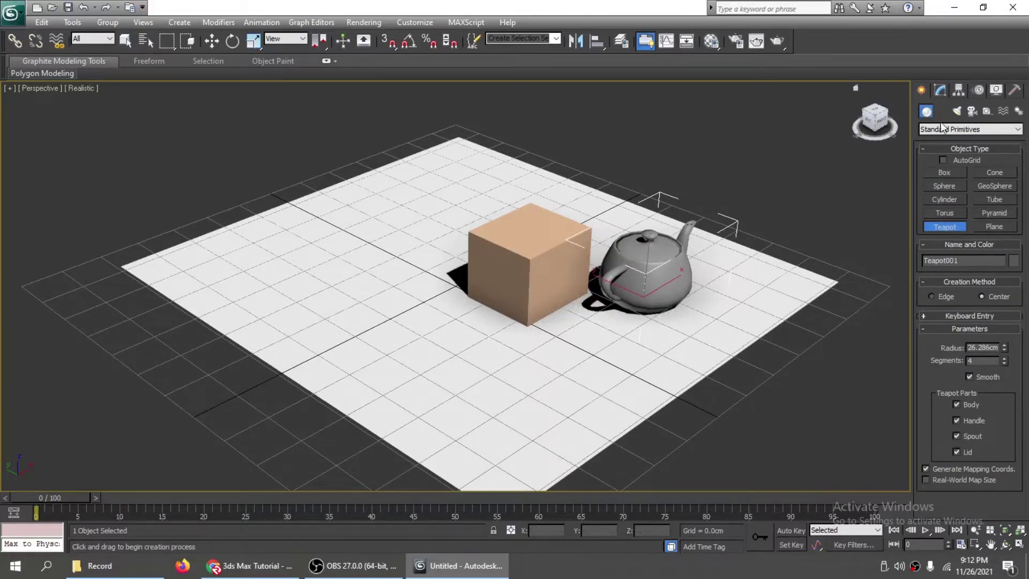
{"action": "left_click", "coordinate": [1013, 261]}
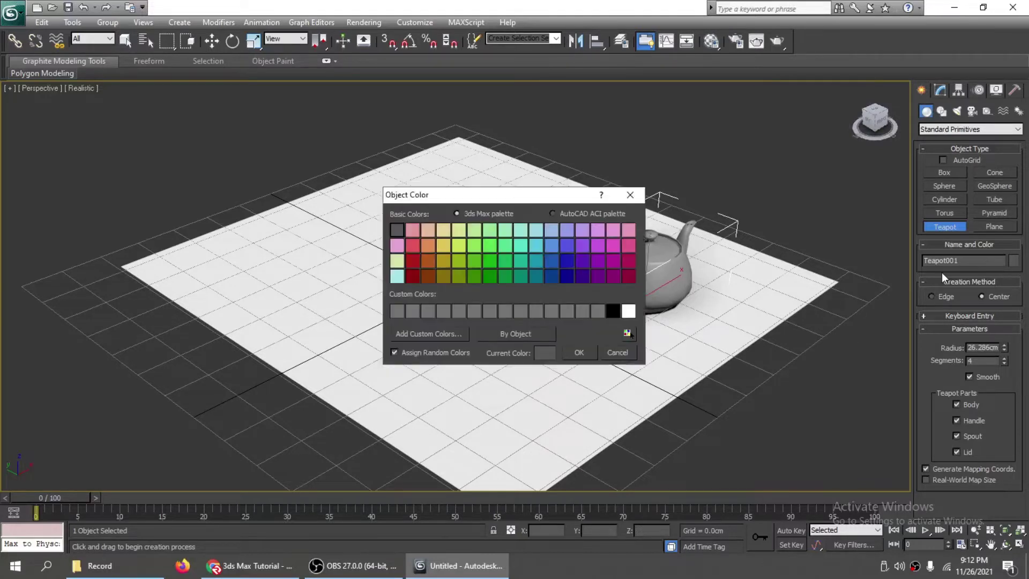
{"action": "left_click", "coordinate": [412, 261]}
{"action": "left_click", "coordinate": [572, 352]}
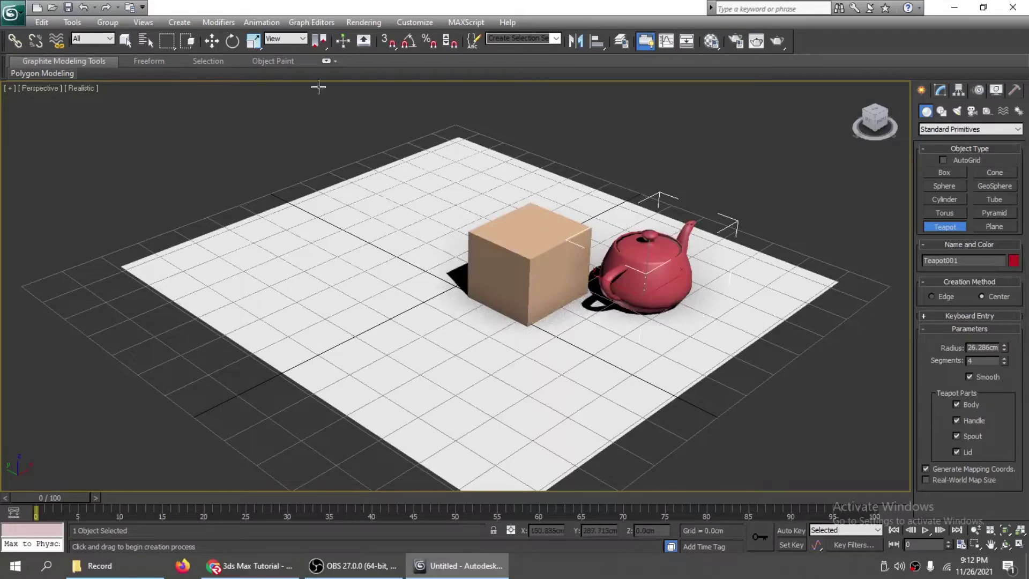
- Move the teapot onto the top of the box, centred at about Y -36 cm and Z 41.8 cm
{"action": "key", "text": "w"}
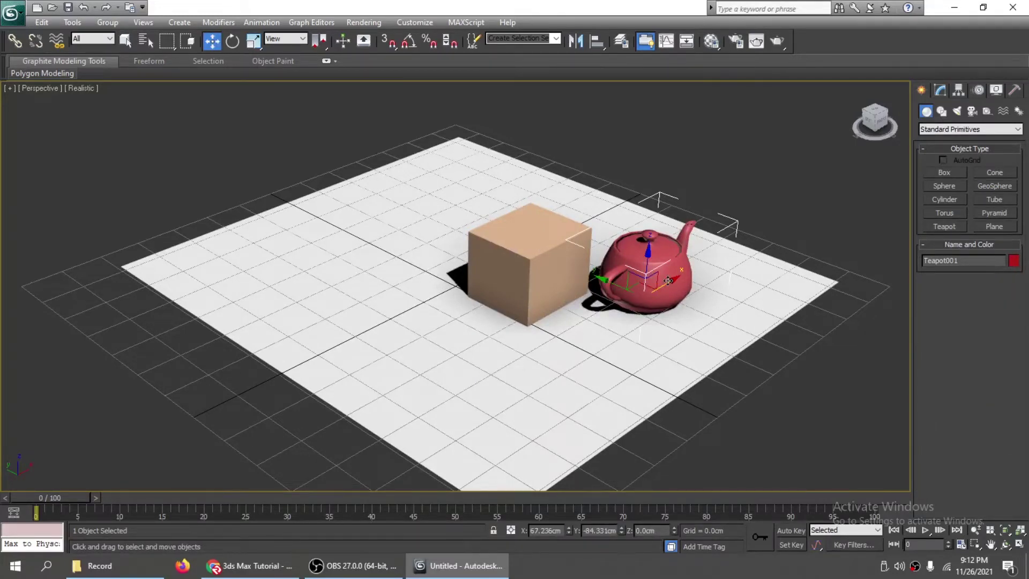
{"action": "key", "text": "f"}
{"action": "left_click_drag", "start_coordinate": [521, 254], "coordinate": [494, 230]}
{"action": "key", "text": "t"}
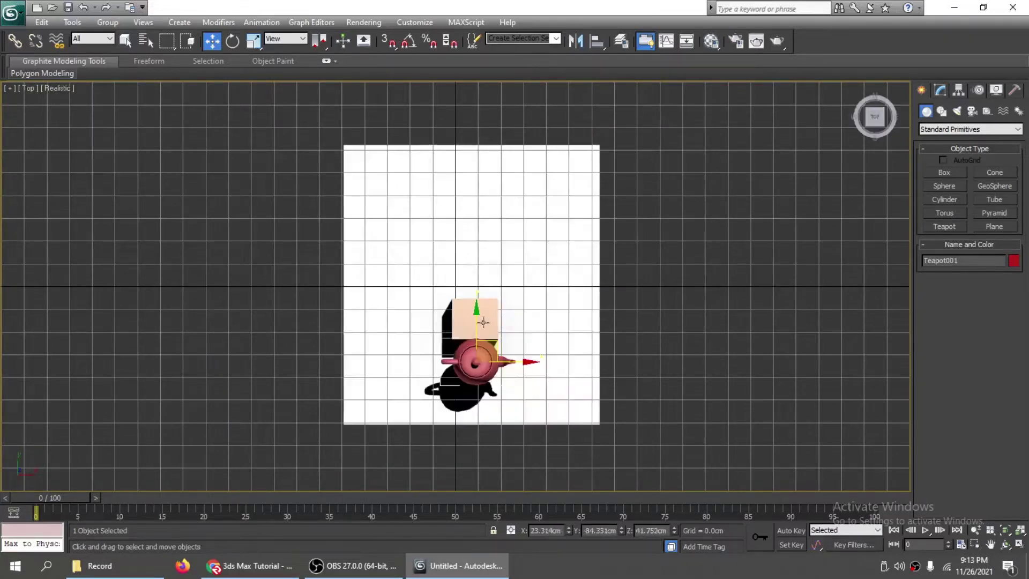
{"action": "left_click_drag", "start_coordinate": [477, 315], "coordinate": [477, 272]}
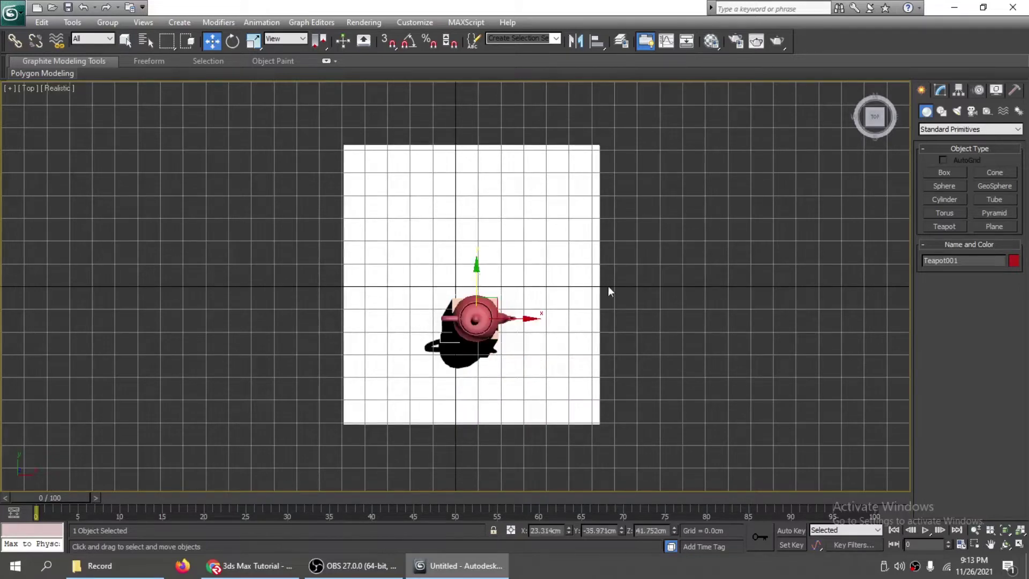
{"action": "key", "text": "p"}
{"action": "middle_click_drag", "start_coordinate": [626, 288], "coordinate": [662, 273], "text": "alt"}
{"action": "scroll", "coordinate": [699, 242], "scroll_direction": "up", "scroll_amount": 3}
{"action": "left_click_drag", "start_coordinate": [876, 121], "coordinate": [867, 122]}
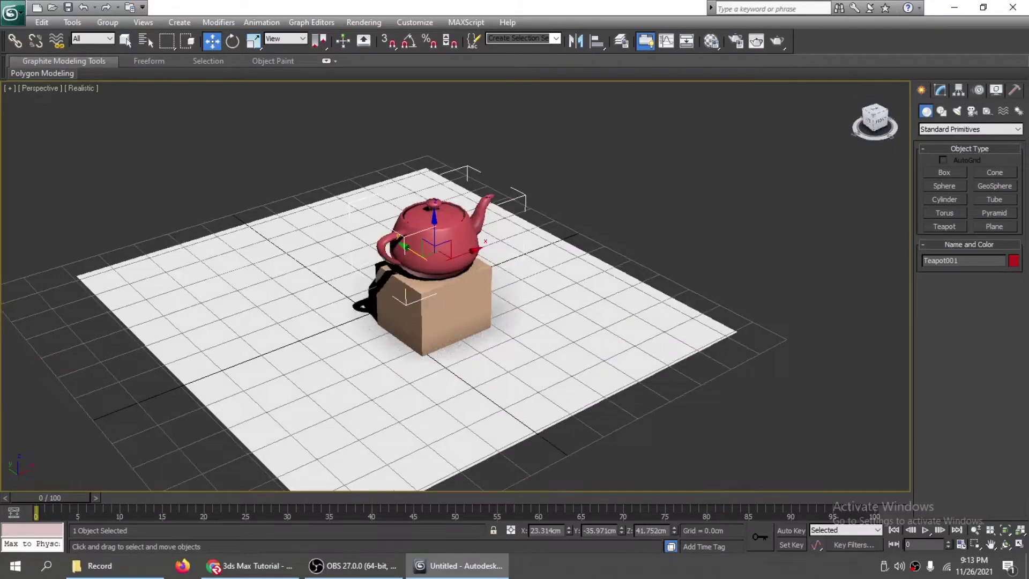
- Deselect the teapot, render the perspective view to check the scene, and close the rendered image
{"action": "left_click", "coordinate": [755, 278]}
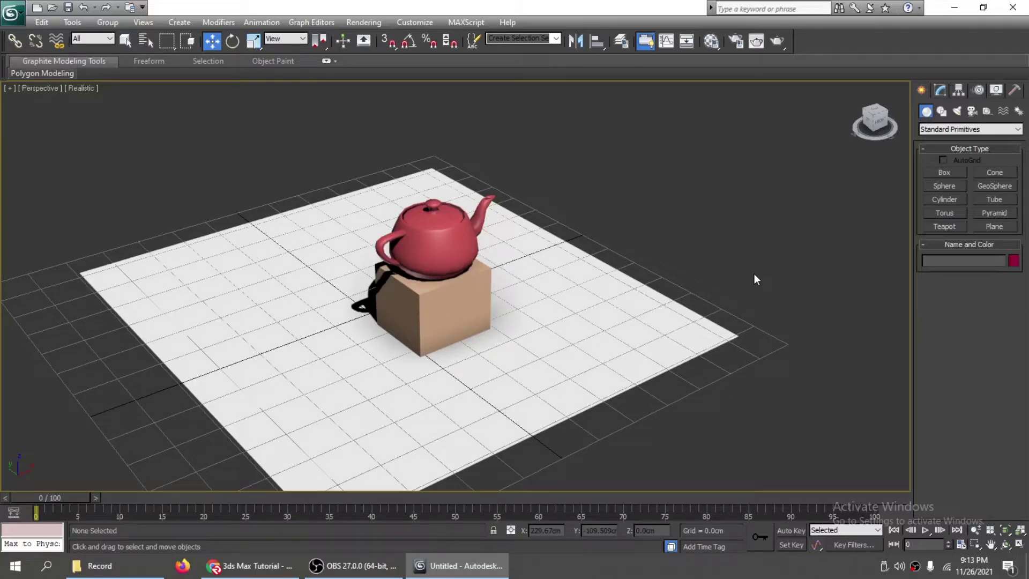
{"action": "key", "text": "shift+q"}
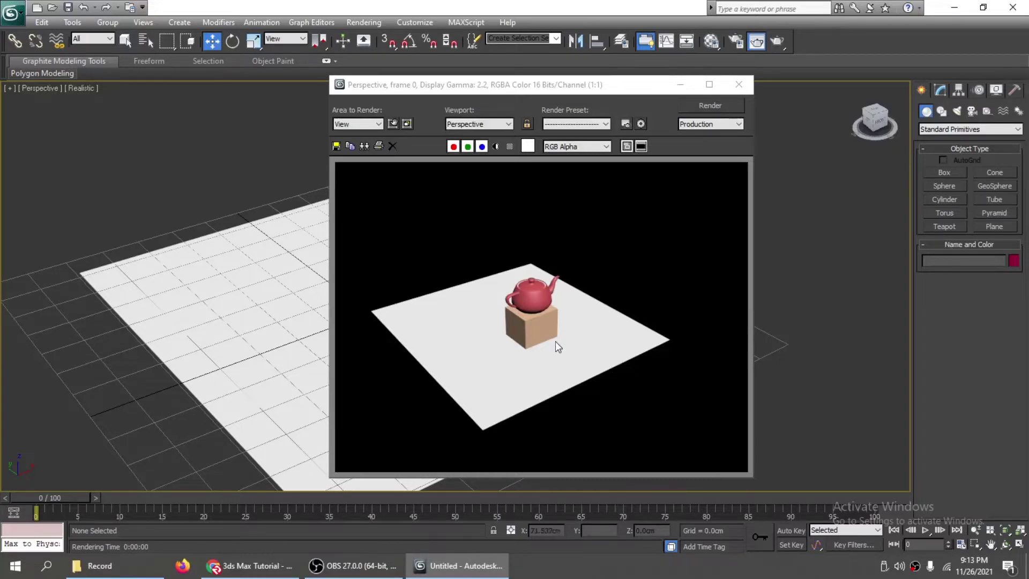
{"action": "left_click", "coordinate": [739, 86]}
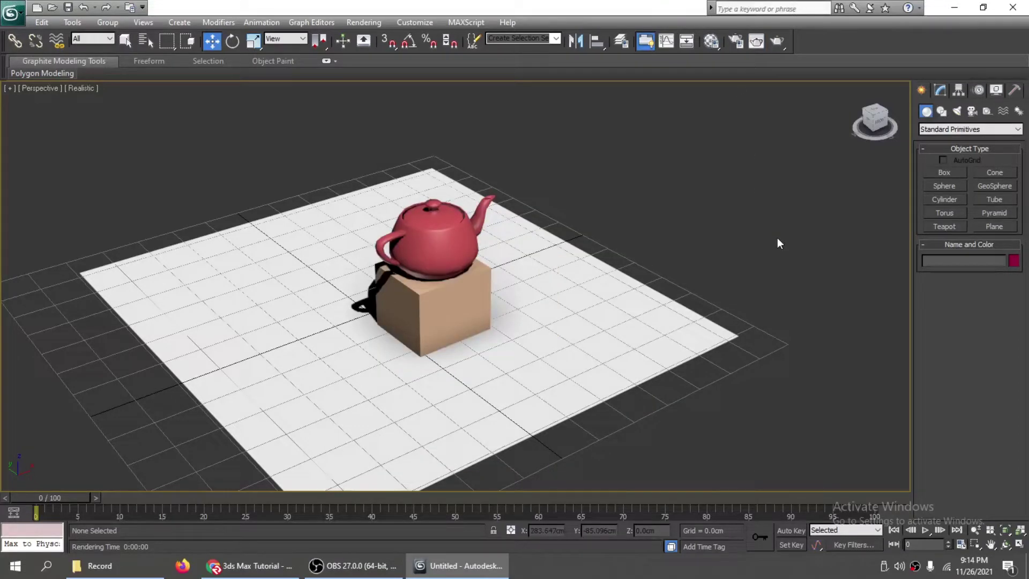
- In the front view, place a Target Spot light at about X 220, Z 212 cm, aimed at the teapot
{"action": "left_click", "coordinate": [957, 111]}
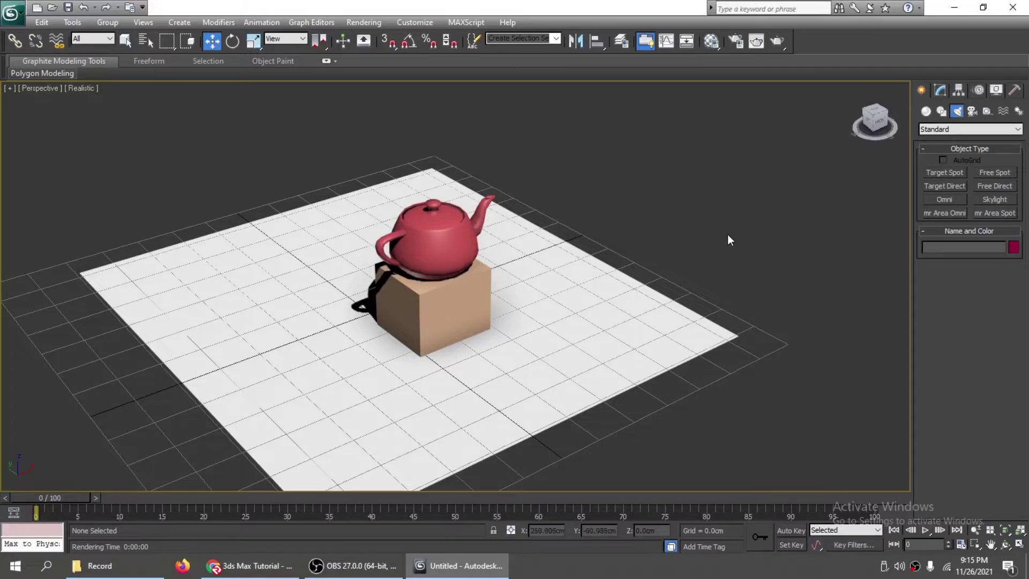
{"action": "key", "text": "f"}
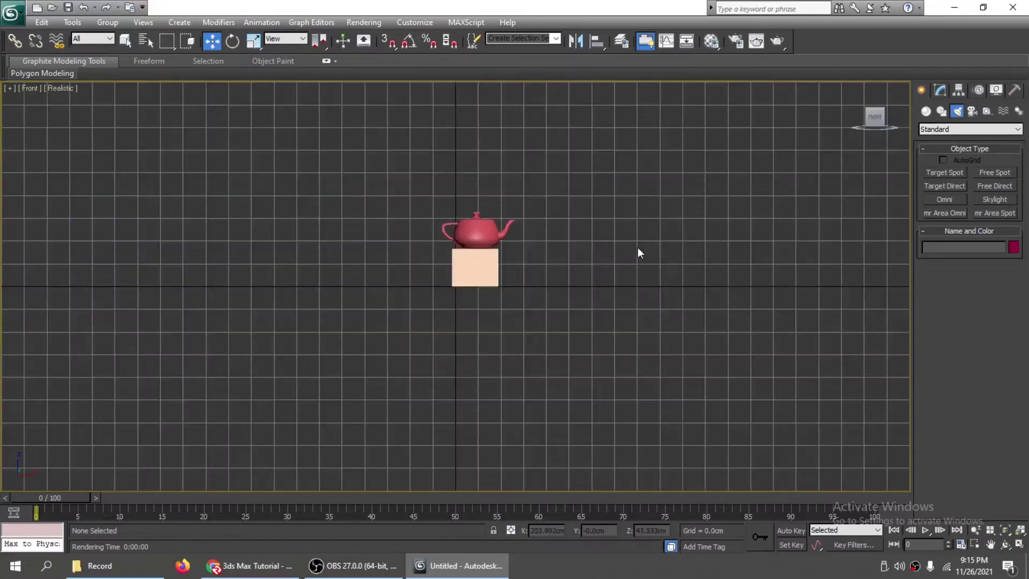
{"action": "left_click", "coordinate": [943, 172]}
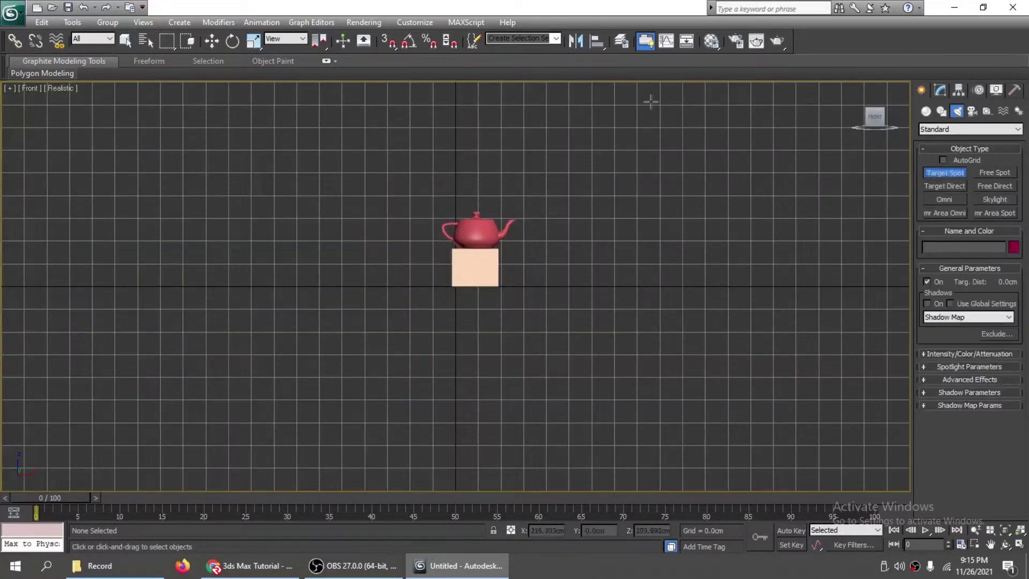
{"action": "left_click_drag", "start_coordinate": [652, 99], "coordinate": [491, 230]}
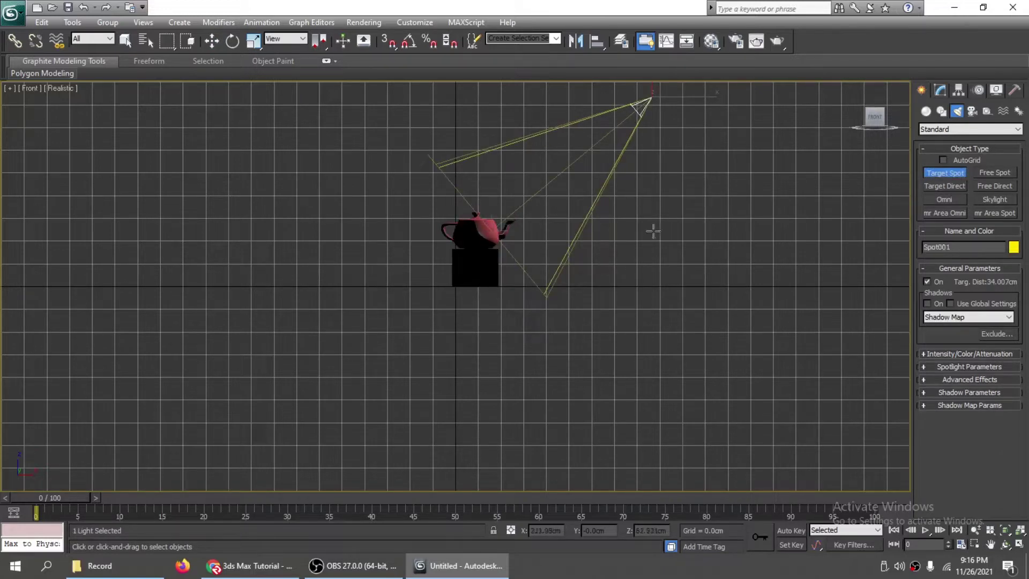
{"action": "left_click", "coordinate": [212, 42]}
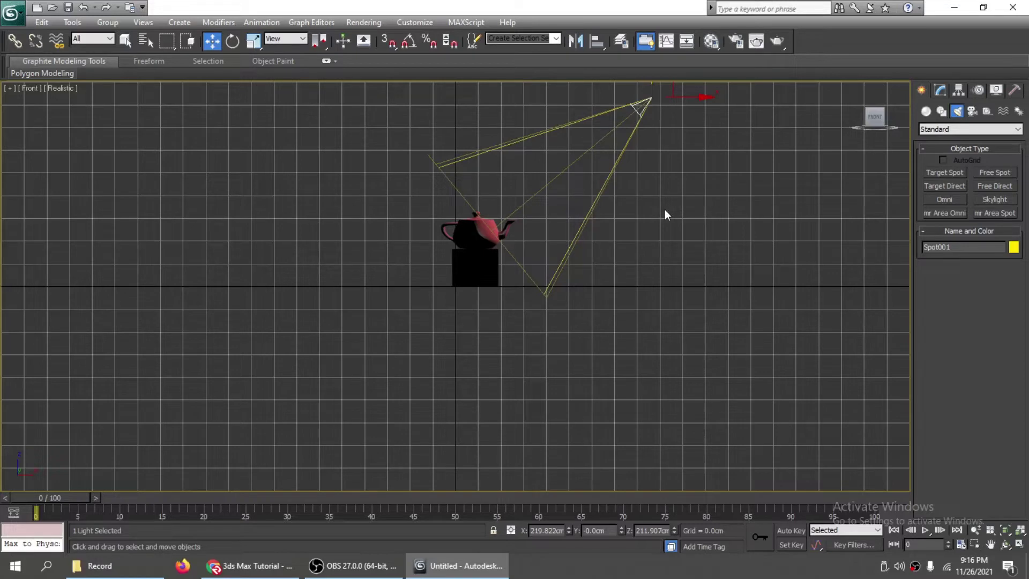
{"action": "left_click", "coordinate": [538, 203]}
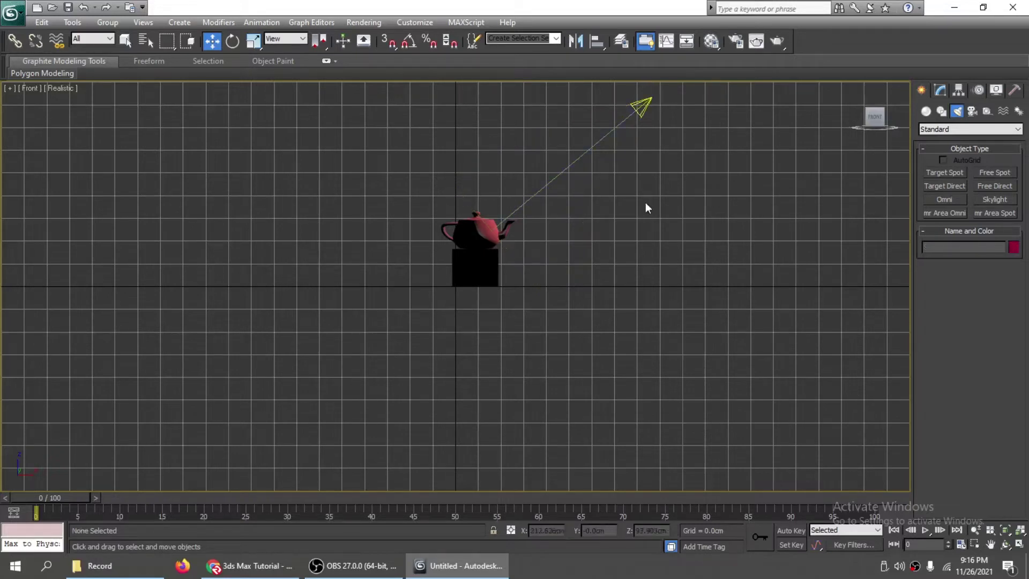
- Lower the spotlight's target to below the teapot and shift the spotlight along X to about 209 cm
{"action": "key", "text": "p"}
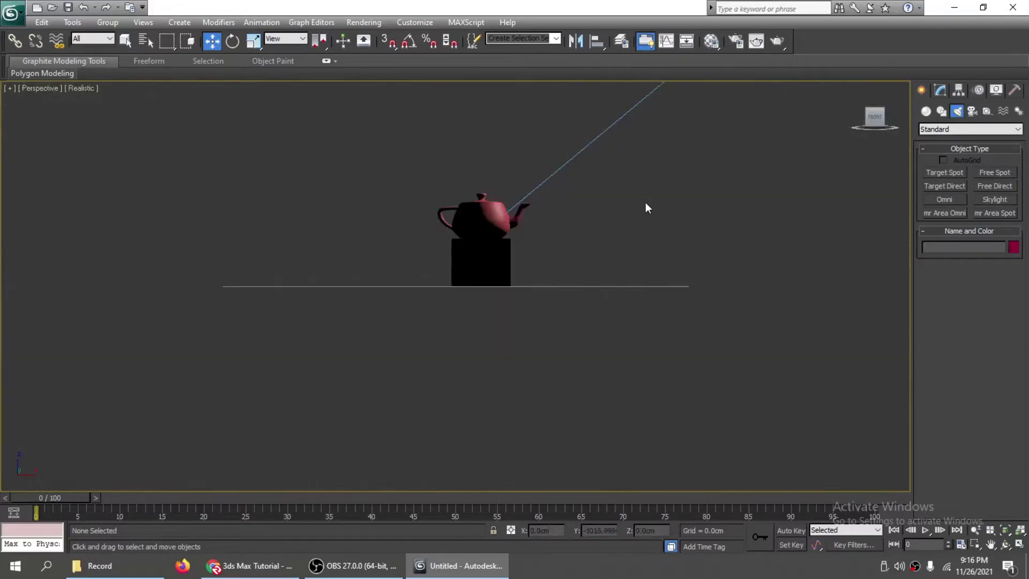
{"action": "left_click", "coordinate": [855, 135]}
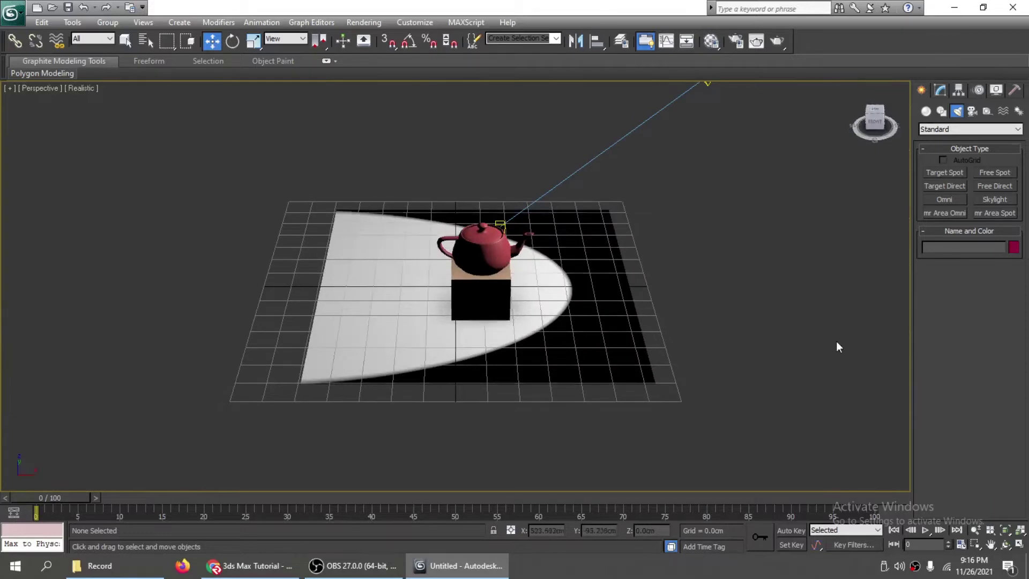
{"action": "middle_click_drag", "start_coordinate": [880, 407], "coordinate": [782, 410], "text": "alt"}
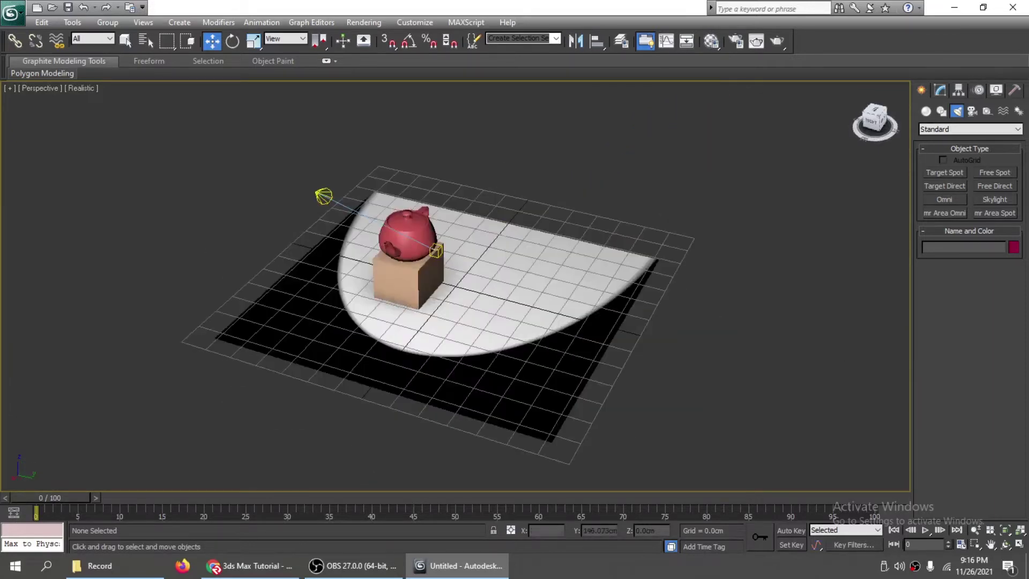
{"action": "left_click_drag", "start_coordinate": [902, 123], "coordinate": [872, 124]}
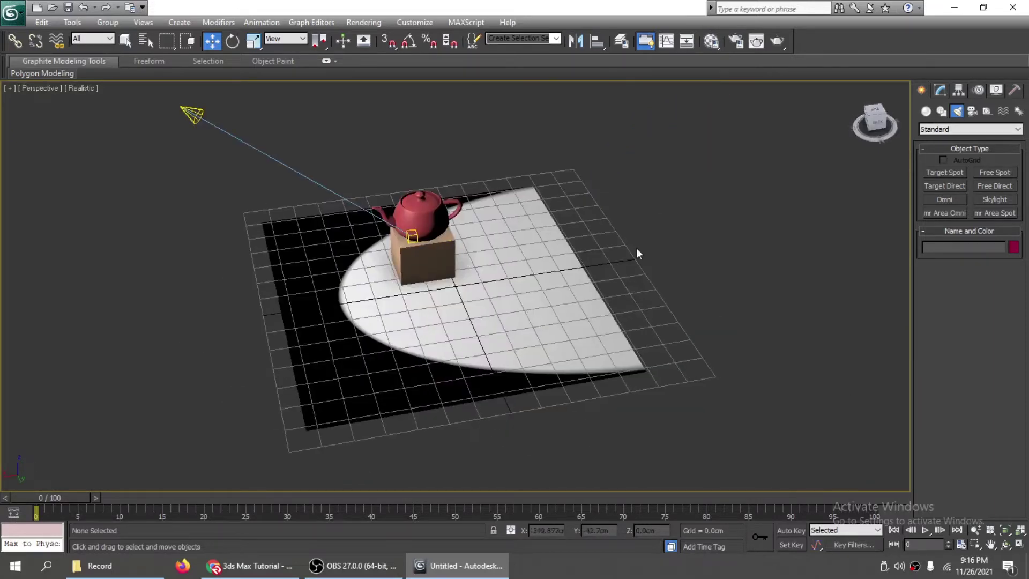
{"action": "left_click", "coordinate": [412, 236]}
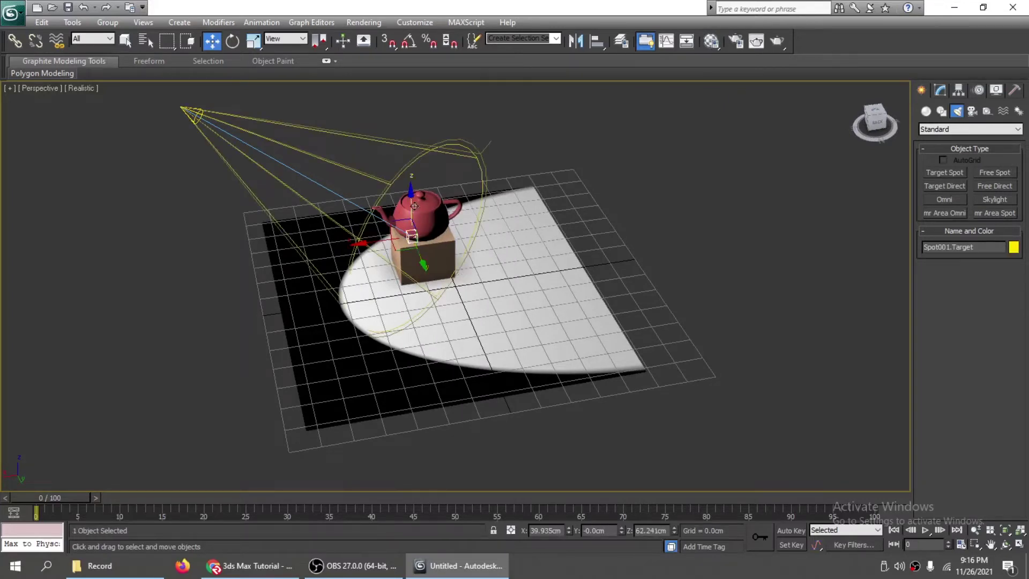
{"action": "mouse_move", "coordinate": [413, 206]}
{"action": "left_mouse_down"}
{"action": "mouse_move", "coordinate": [414, 184]}
{"action": "mouse_move", "coordinate": [417, 302]}
{"action": "mouse_move", "coordinate": [398, 213]}
{"action": "left_mouse_up"}
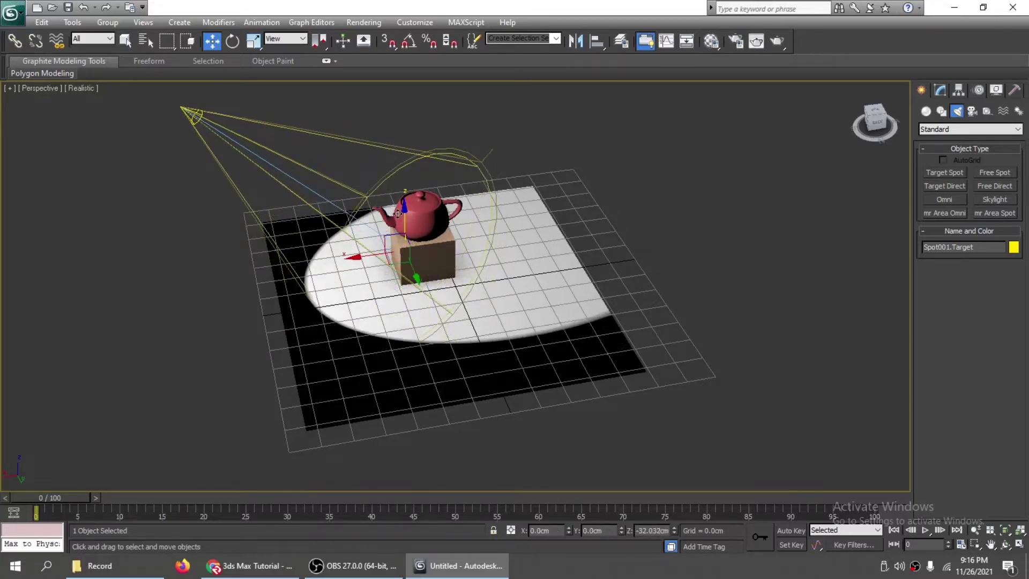
{"action": "left_click", "coordinate": [194, 116]}
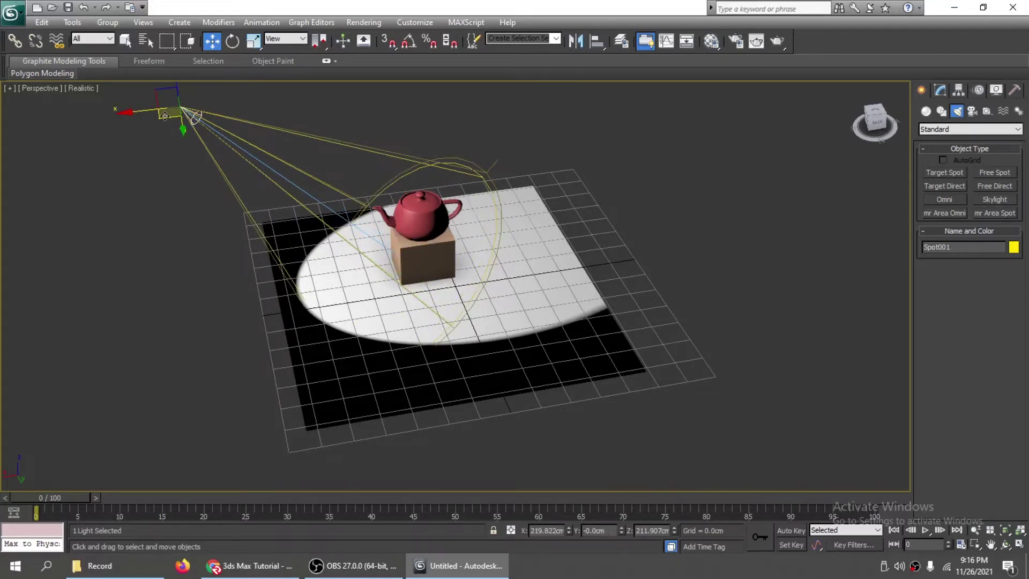
{"action": "mouse_move", "coordinate": [165, 115]}
{"action": "left_mouse_down"}
{"action": "mouse_move", "coordinate": [196, 113]}
{"action": "mouse_move", "coordinate": [178, 110]}
{"action": "left_mouse_up"}
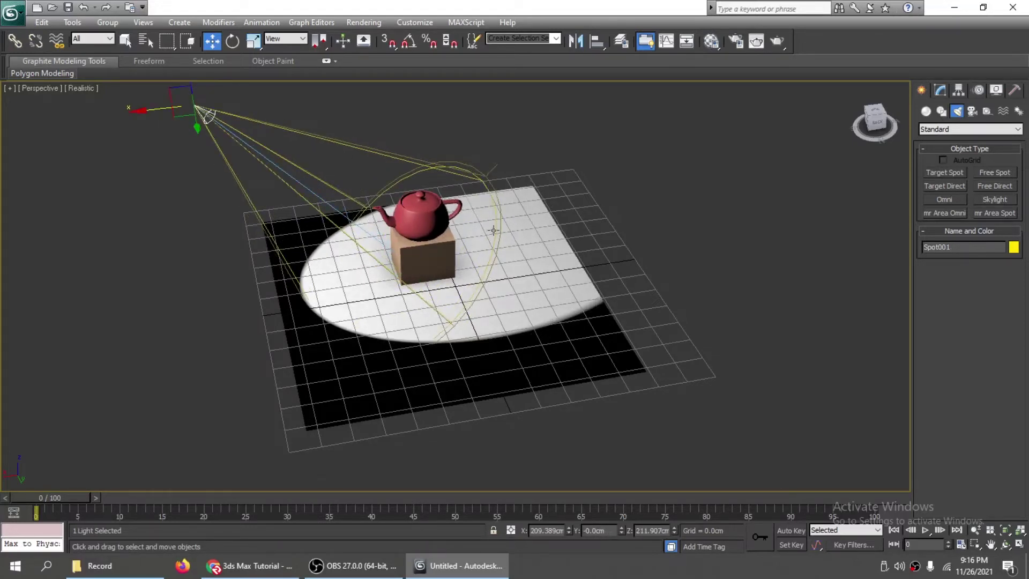
- Select the spotlight's target by name and lower it to about Z -14 cm
{"action": "left_click", "coordinate": [146, 44]}
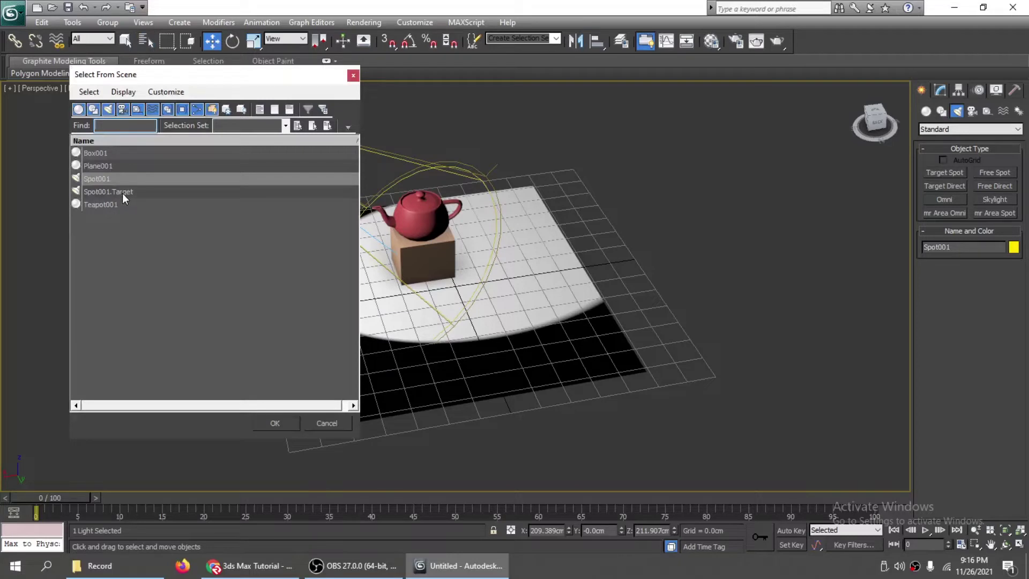
{"action": "left_click", "coordinate": [123, 194]}
{"action": "left_click", "coordinate": [276, 421]}
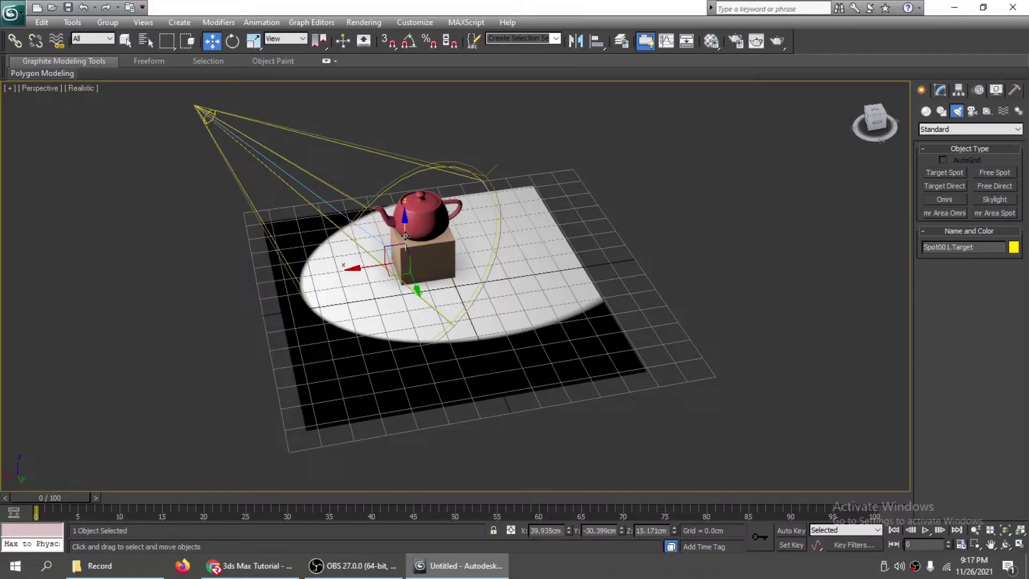
{"action": "left_click_drag", "start_coordinate": [405, 236], "coordinate": [400, 260]}
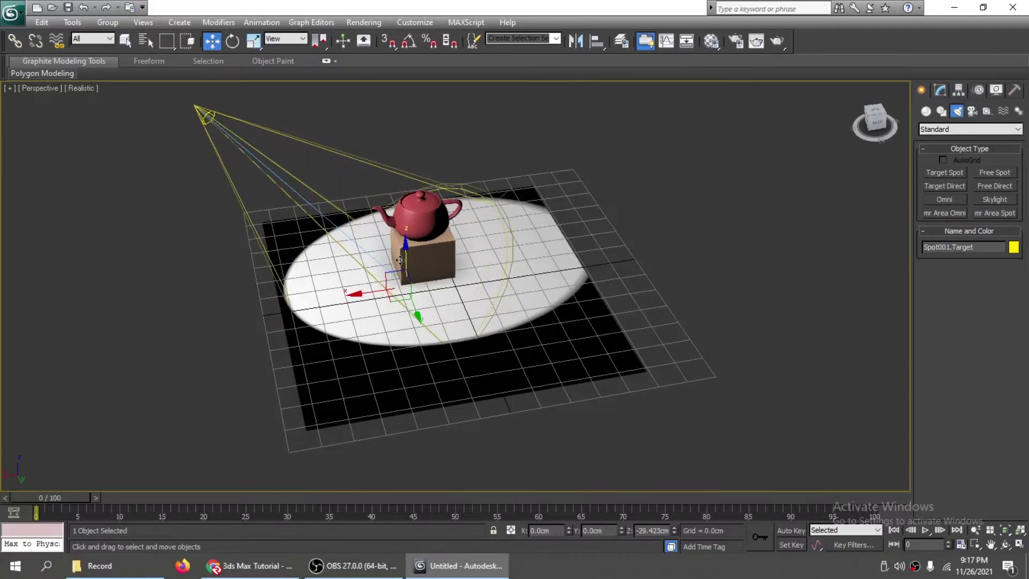
- Deselect the target, render the perspective view from the front to check the spotlight, and close the rendered image
{"action": "middle_click_drag", "start_coordinate": [400, 260], "coordinate": [475, 247], "text": "alt"}
{"action": "scroll", "coordinate": [471, 280], "scroll_direction": "up", "scroll_amount": 5}
{"action": "scroll", "coordinate": [749, 174], "scroll_direction": "down", "scroll_amount": 3}
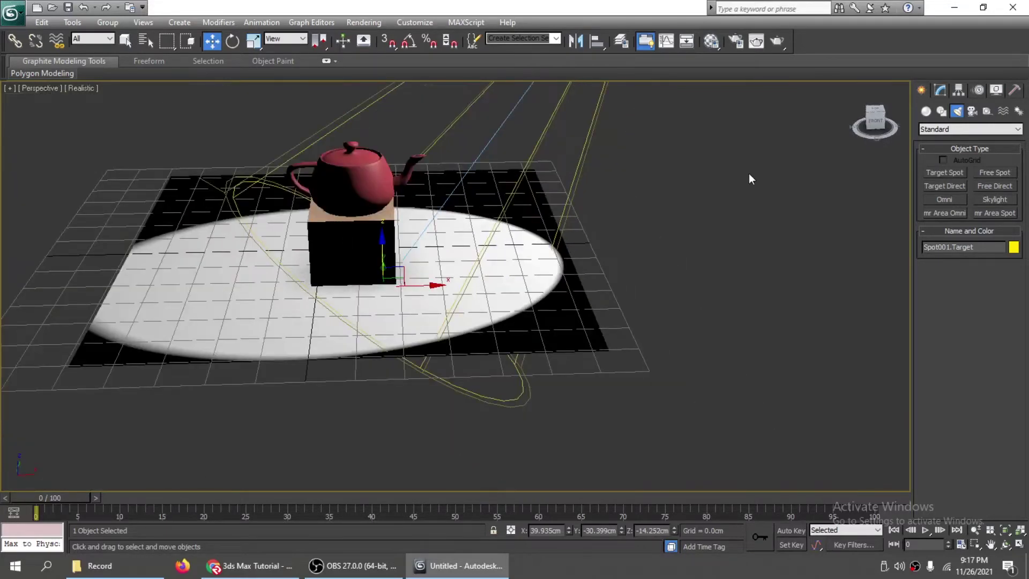
{"action": "scroll", "coordinate": [747, 173], "scroll_direction": "down", "scroll_amount": 3}
{"action": "left_click_drag", "start_coordinate": [870, 123], "coordinate": [854, 140]}
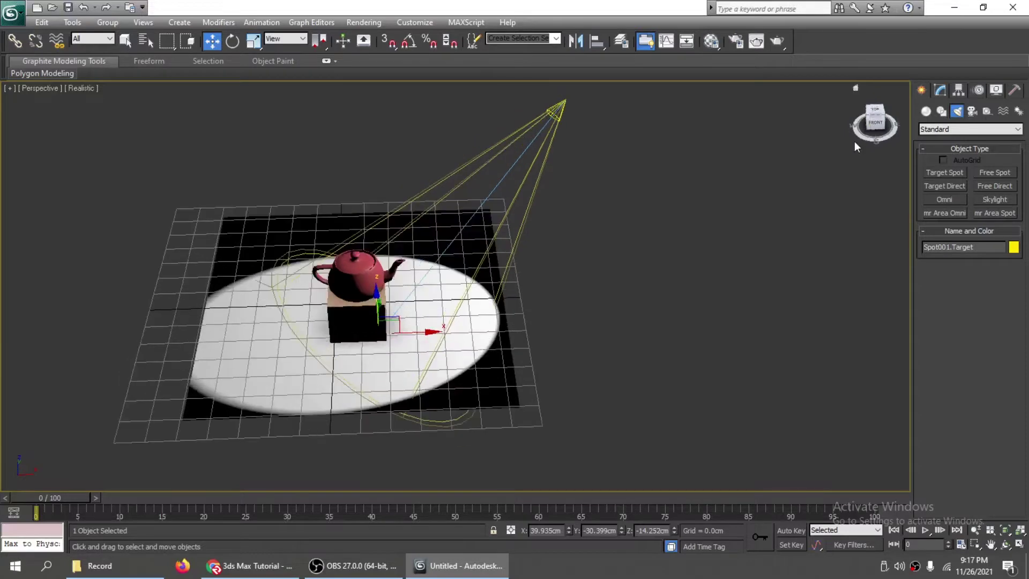
{"action": "left_click", "coordinate": [719, 196]}
{"action": "key", "text": "shift+q"}
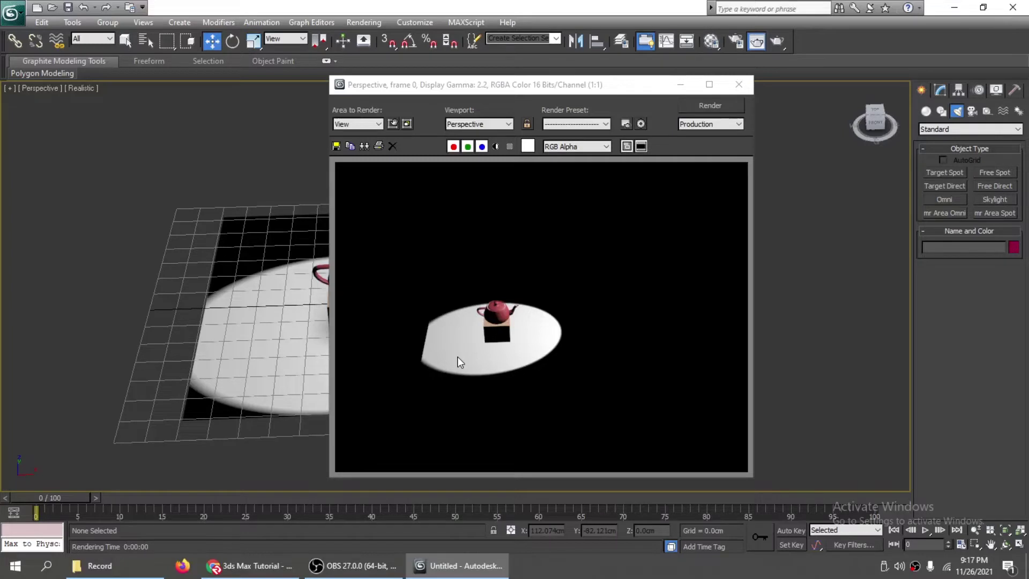
{"action": "left_click", "coordinate": [739, 86]}
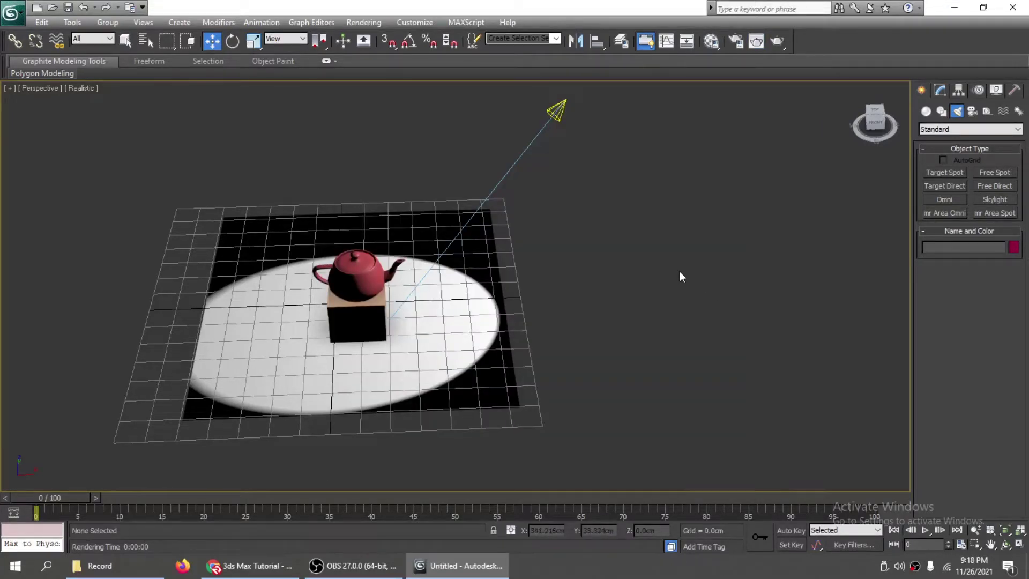
- Replace the target spotlight with a Free Spot placed in the top view at about X 24, Y 0 cm
{"action": "left_click", "coordinate": [507, 172]}
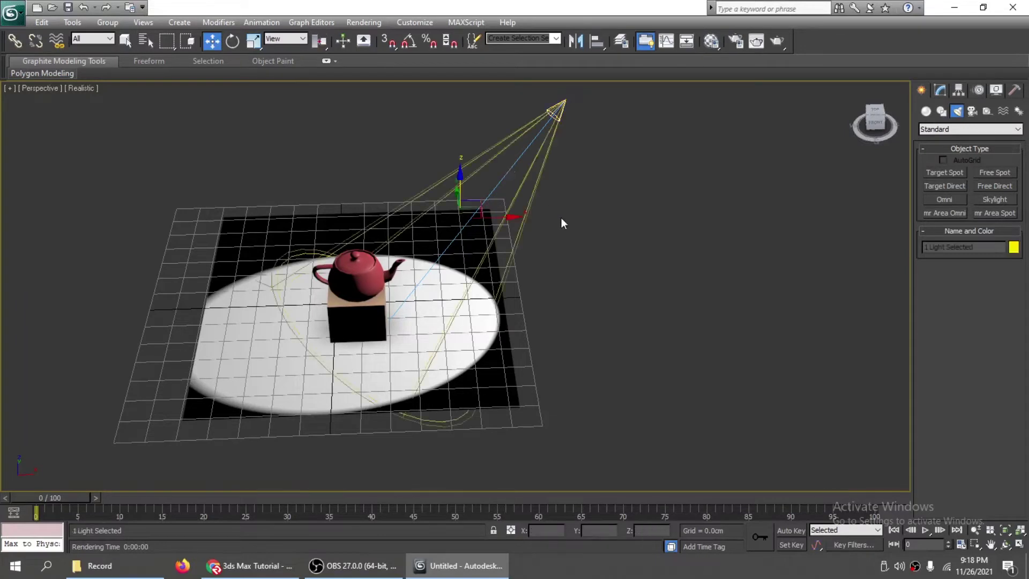
{"action": "key", "text": "Delete"}
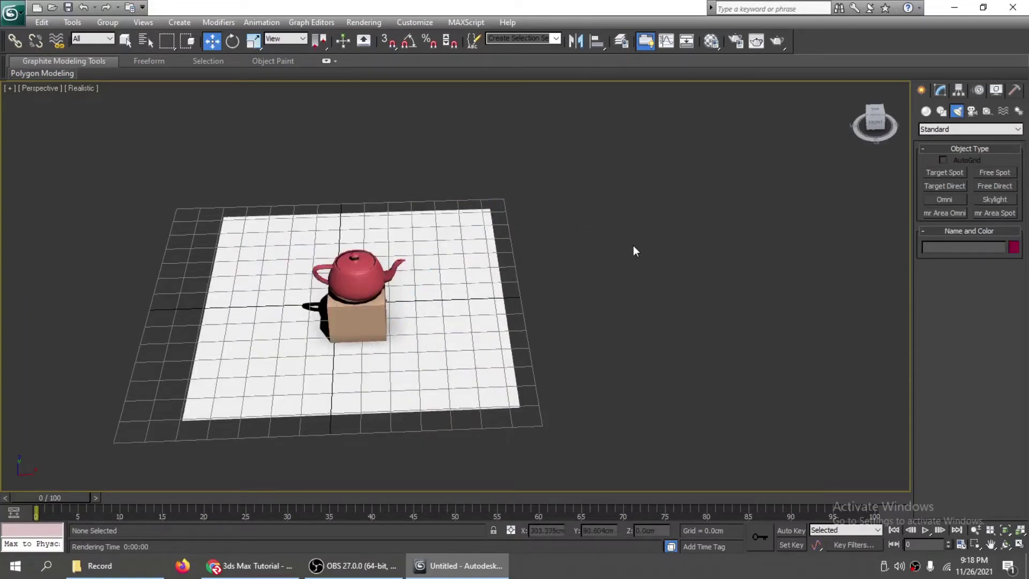
{"action": "key", "text": "t"}
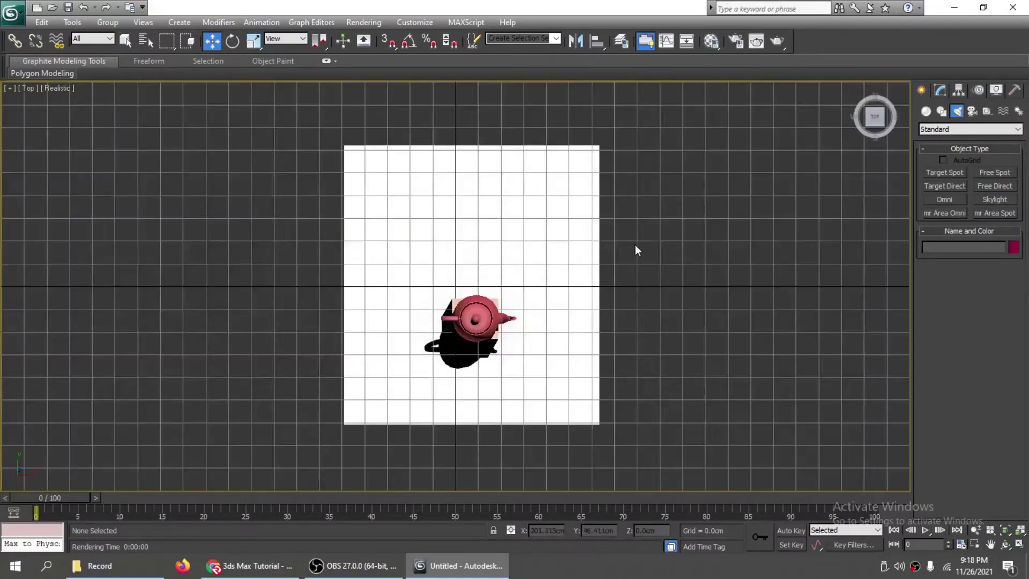
{"action": "left_click", "coordinate": [999, 170]}
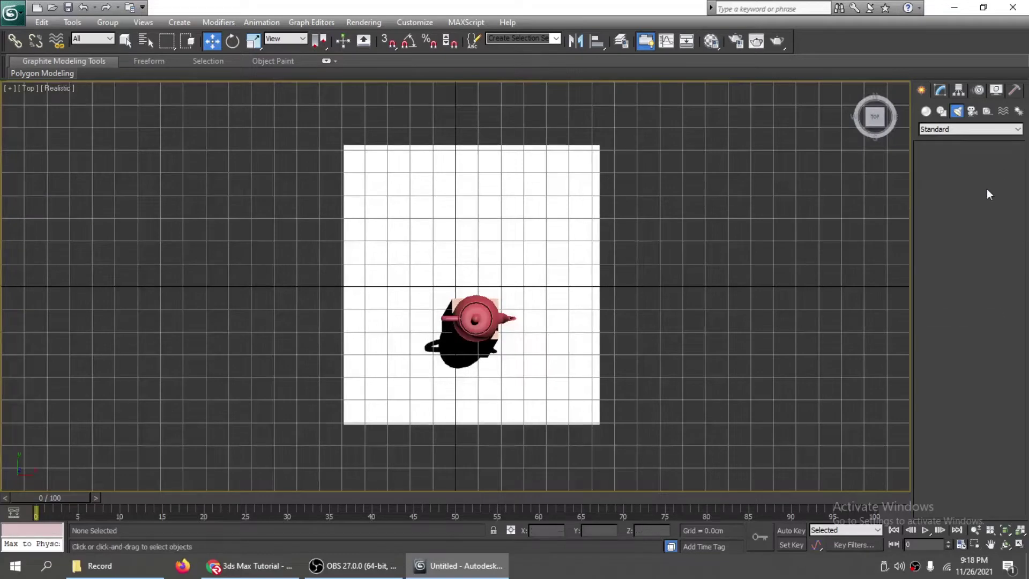
{"action": "left_click", "coordinate": [477, 286]}
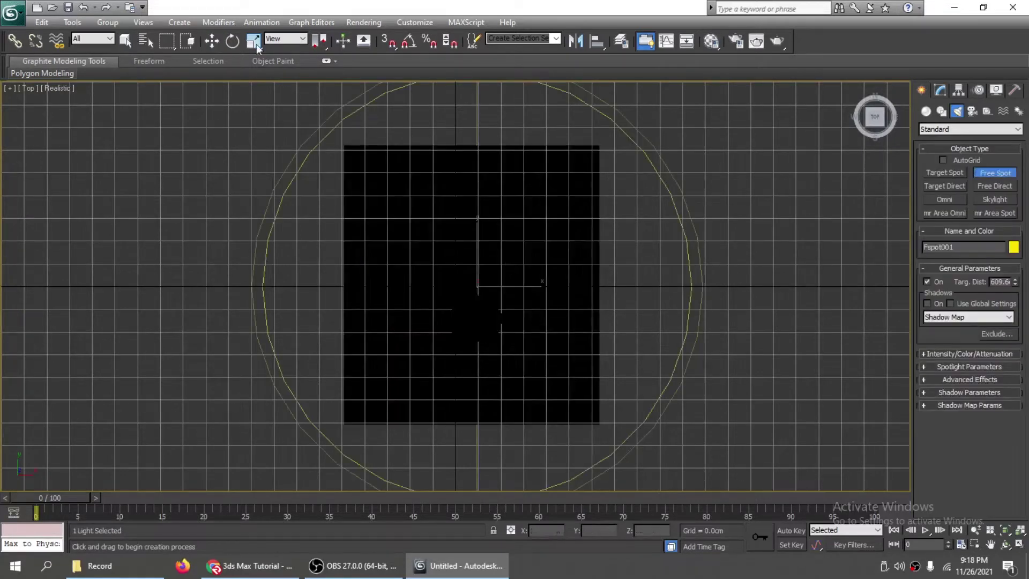
- In the front view, raise the Free Spot to about Z 358 cm and shift it along X to about 46 cm
{"action": "left_click", "coordinate": [212, 41]}
{"action": "key", "text": "f"}
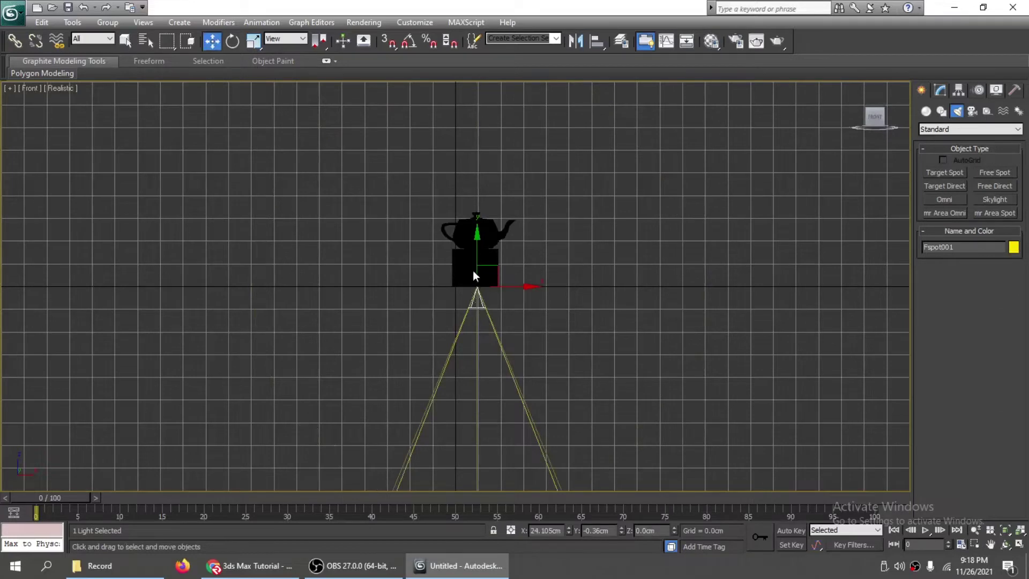
{"action": "left_click_drag", "start_coordinate": [477, 260], "coordinate": [469, 99]}
{"action": "scroll", "coordinate": [680, 240], "scroll_direction": "down", "scroll_amount": 2}
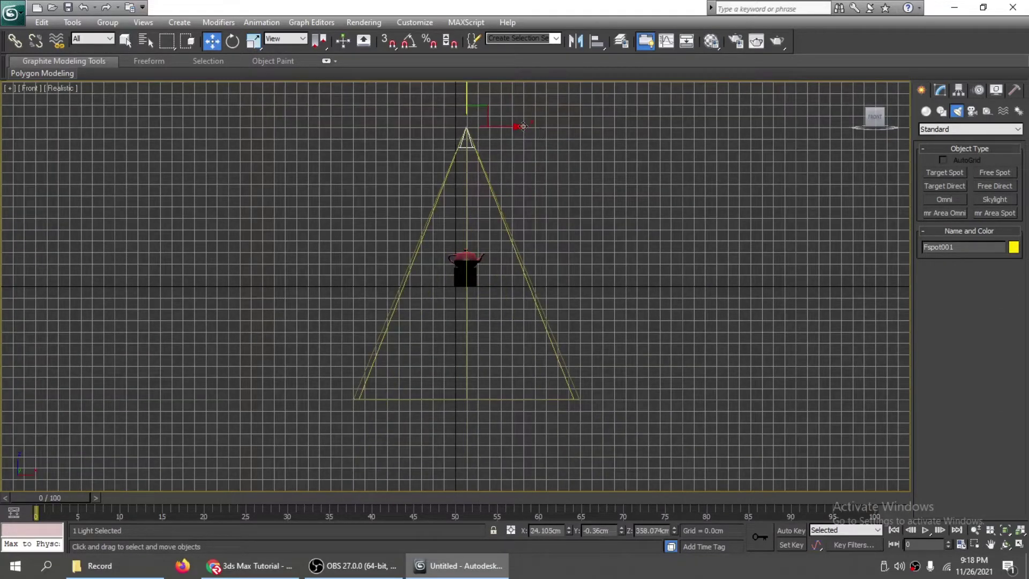
{"action": "mouse_move", "coordinate": [518, 122]}
{"action": "left_mouse_down"}
{"action": "mouse_move", "coordinate": [604, 121]}
{"action": "mouse_move", "coordinate": [524, 125]}
{"action": "left_mouse_up"}
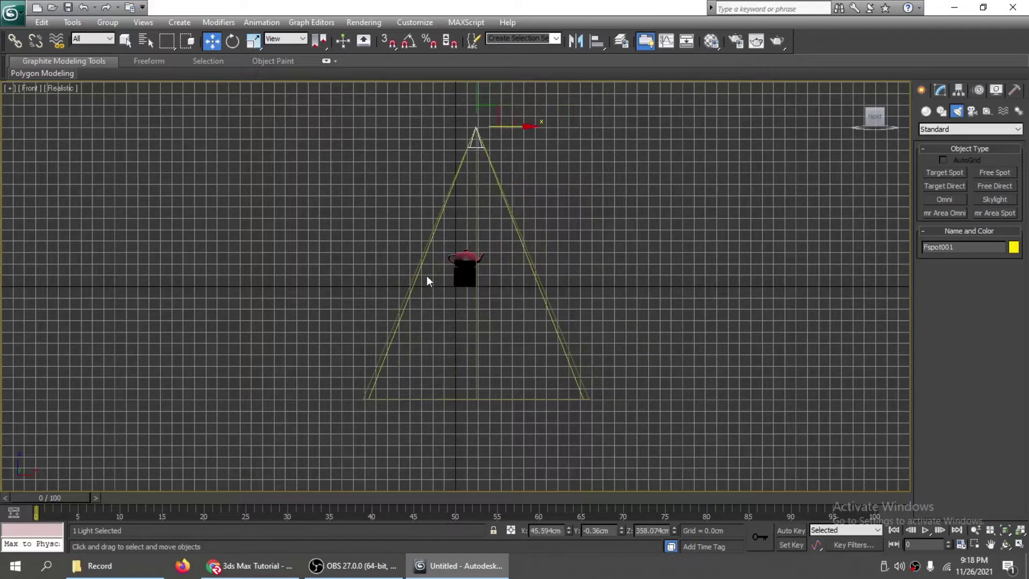
- Rotate the Free Spot about 53° around Y and move it to about X 368, Z 319 cm so it shines on the teapot
{"action": "left_click", "coordinate": [233, 42]}
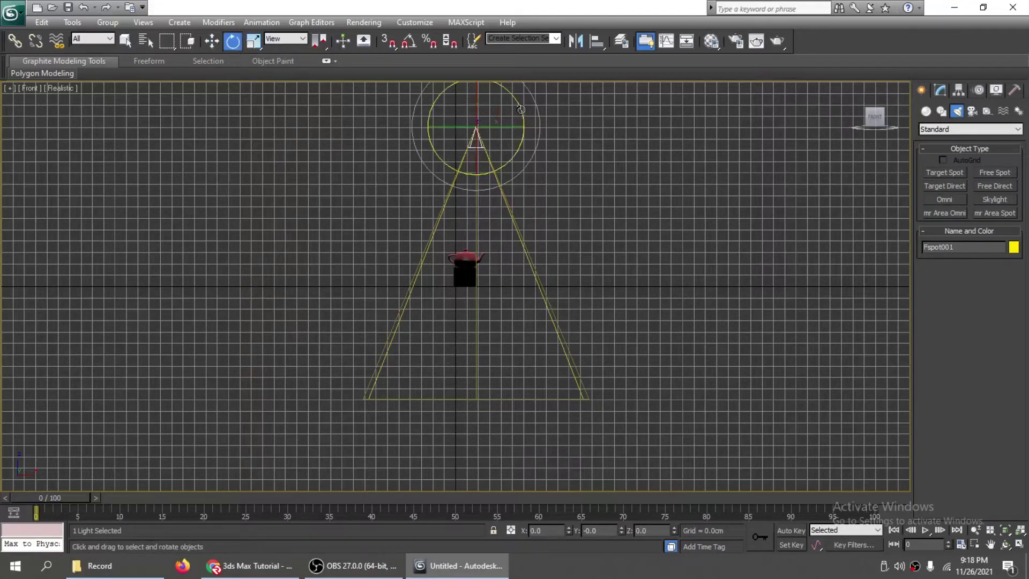
{"action": "left_click_drag", "start_coordinate": [523, 111], "coordinate": [520, 161]}
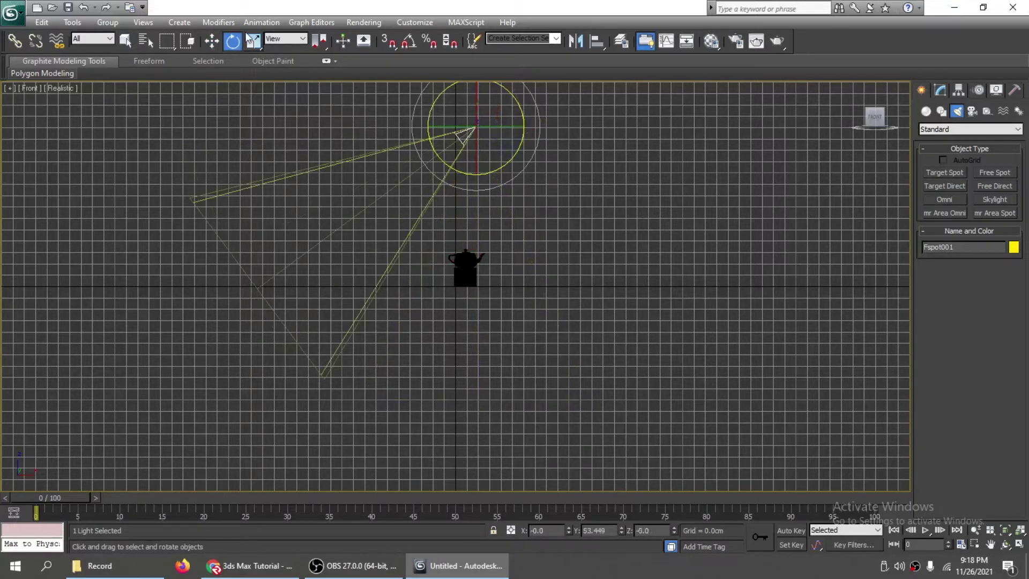
{"action": "key", "text": "w"}
{"action": "left_click_drag", "start_coordinate": [480, 118], "coordinate": [623, 135]}
{"action": "key", "text": "p"}
{"action": "scroll", "coordinate": [648, 182], "scroll_direction": "down", "scroll_amount": 4}
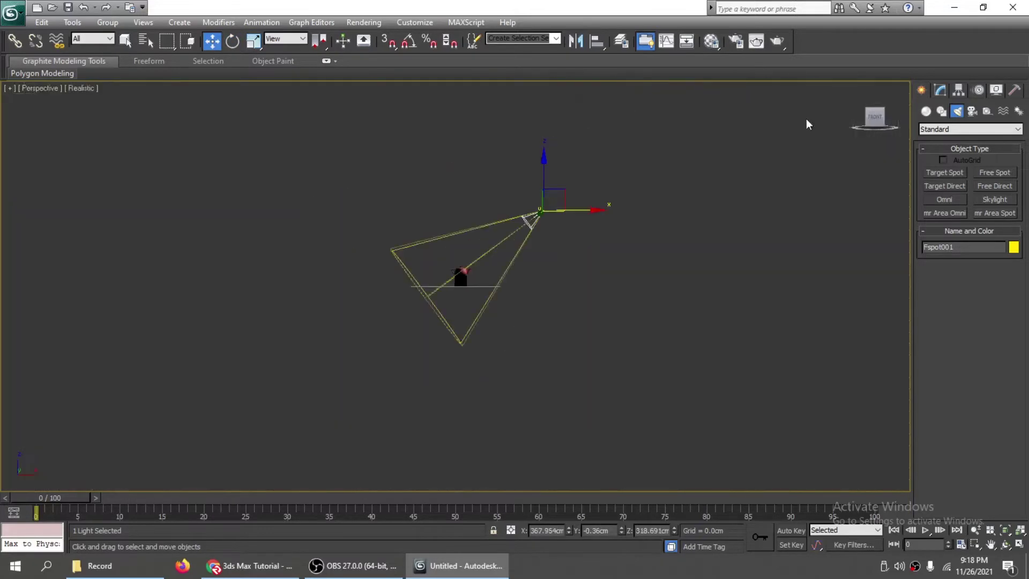
{"action": "mouse_move", "coordinate": [870, 121]}
{"action": "left_mouse_down"}
{"action": "mouse_move", "coordinate": [871, 87]}
{"action": "mouse_move", "coordinate": [867, 122]}
{"action": "mouse_move", "coordinate": [848, 144]}
{"action": "mouse_move", "coordinate": [873, 138]}
{"action": "left_mouse_up"}
{"action": "key", "text": "z"}
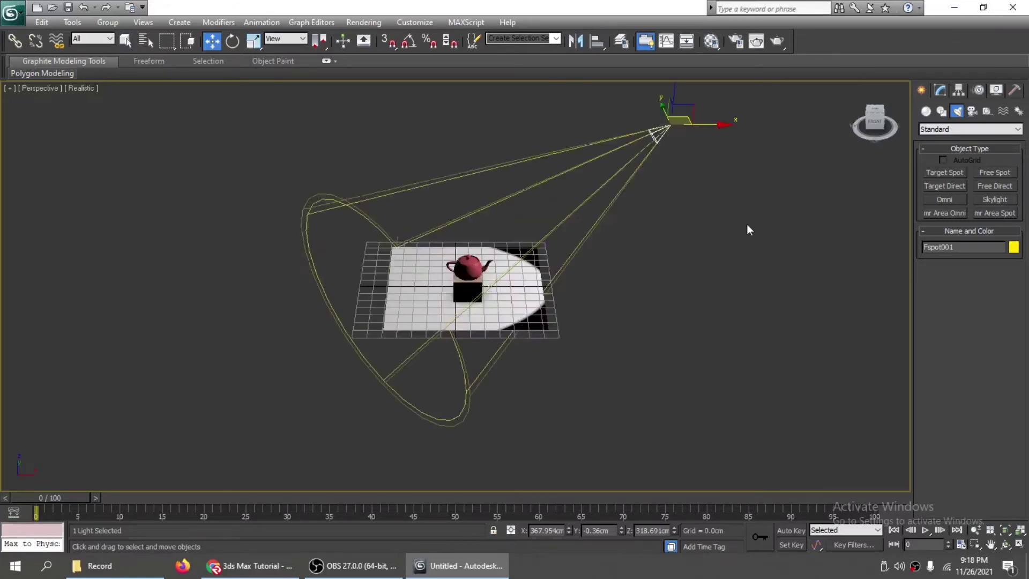
- Delete the Free Spot and, in the front view, place a Target Direct light at about X 180, Z 199 cm, aimed at the teapot
{"action": "left_click", "coordinate": [657, 155]}
{"action": "left_click", "coordinate": [657, 140]}
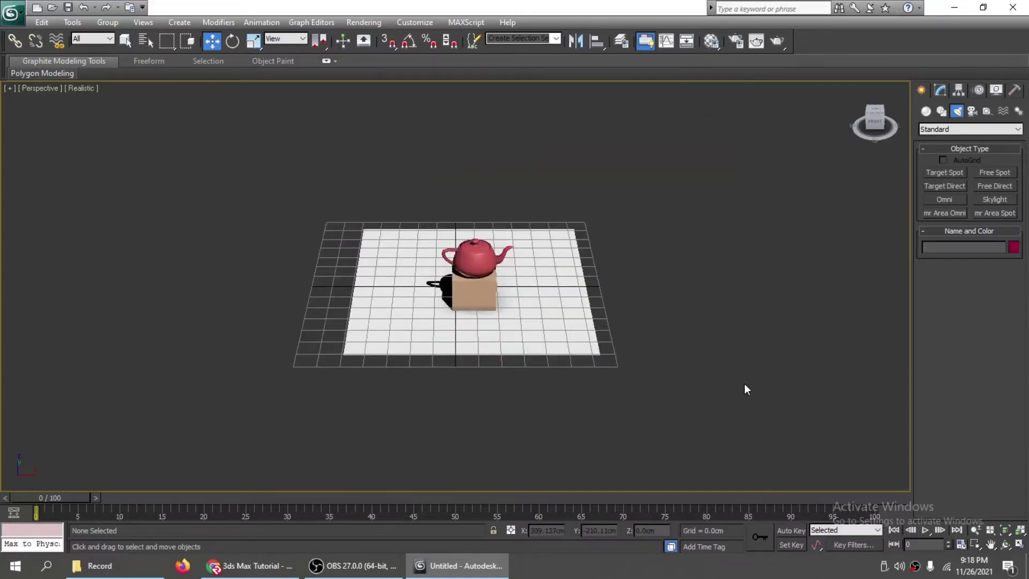
{"action": "left_click", "coordinate": [948, 186]}
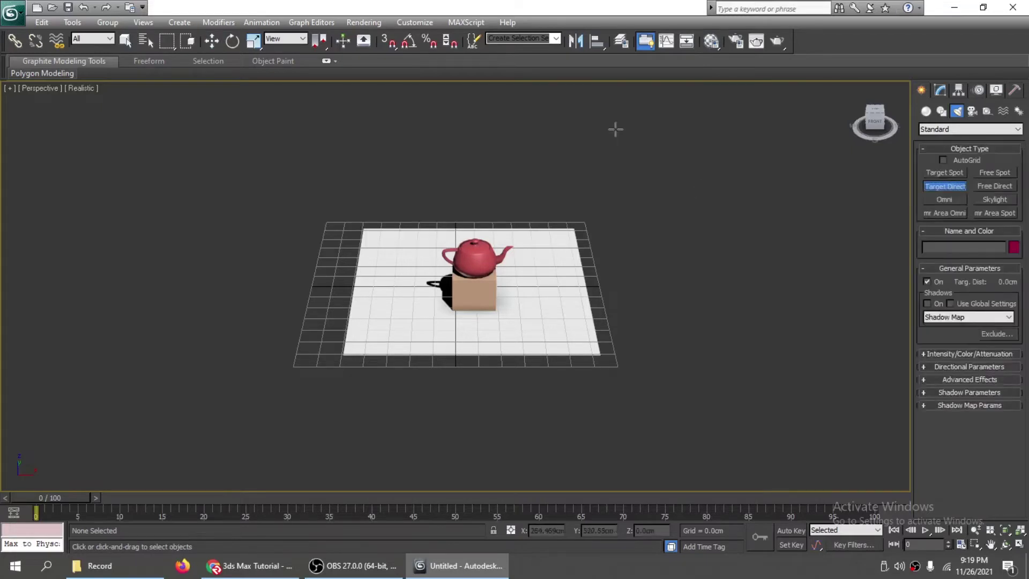
{"action": "left_click_drag", "start_coordinate": [616, 128], "coordinate": [499, 240]}
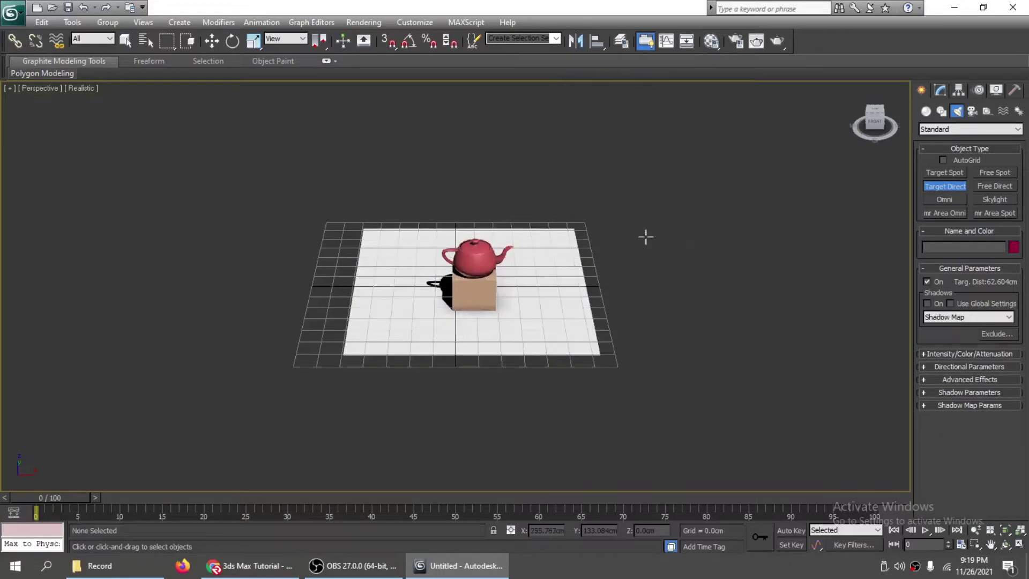
{"action": "key", "text": "f"}
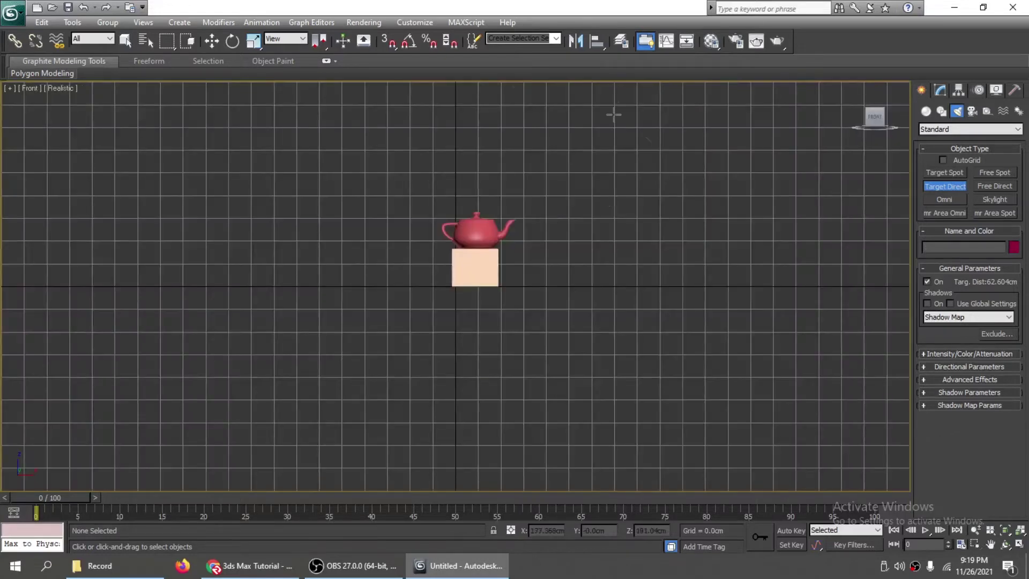
{"action": "left_click_drag", "start_coordinate": [609, 113], "coordinate": [437, 170]}
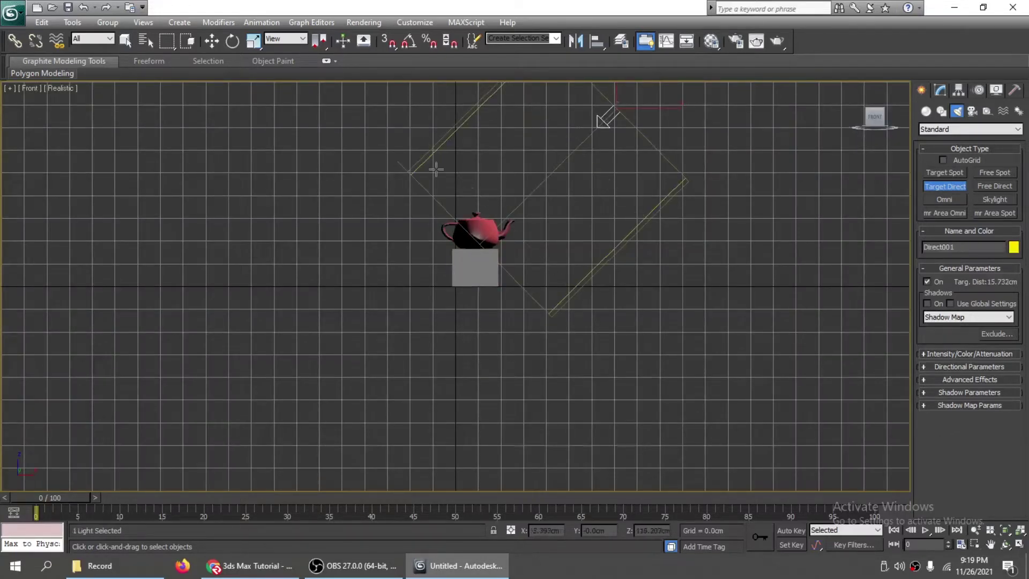
{"action": "key", "text": "w"}
- In the perspective view, move the Target Direct light farther from the teapot to about X 344, Z 342 cm
{"action": "key", "text": "p"}
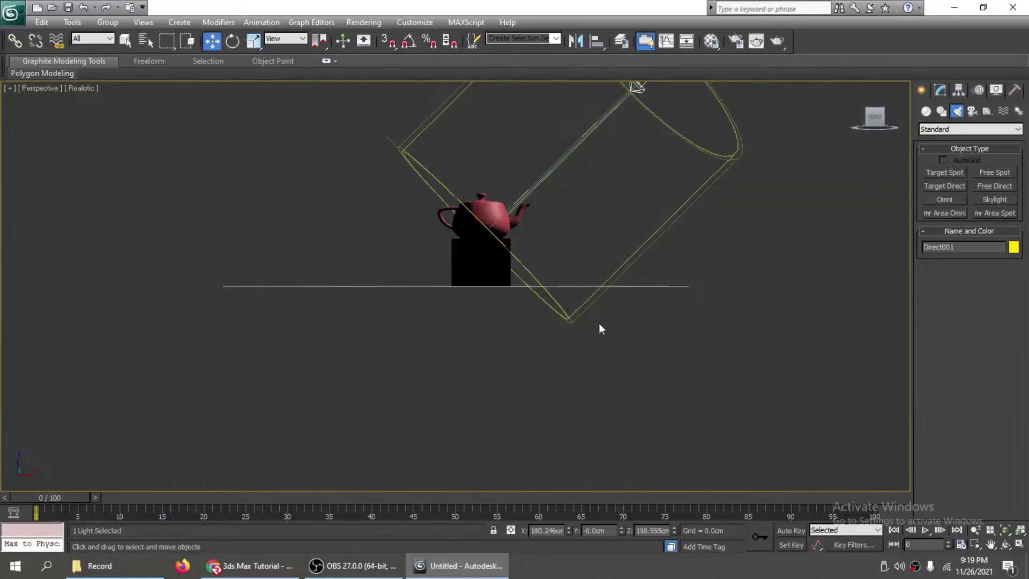
{"action": "left_click_drag", "start_coordinate": [874, 121], "coordinate": [823, 132]}
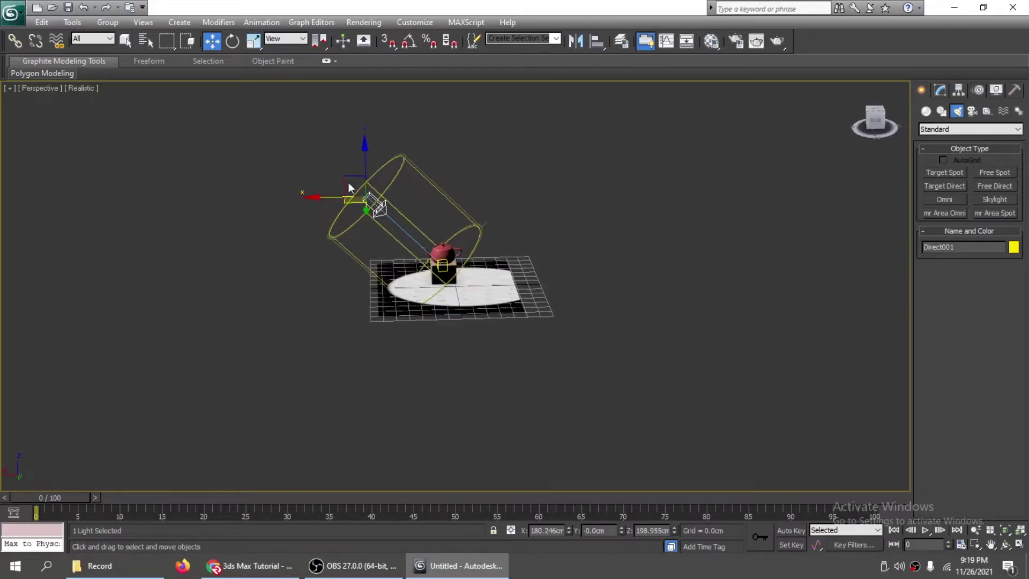
{"action": "left_click_drag", "start_coordinate": [353, 175], "coordinate": [267, 104]}
- Inspect the directional light's beam from several sides, render the perspective view, and close the rendered image
{"action": "left_click_drag", "start_coordinate": [877, 120], "coordinate": [838, 129]}
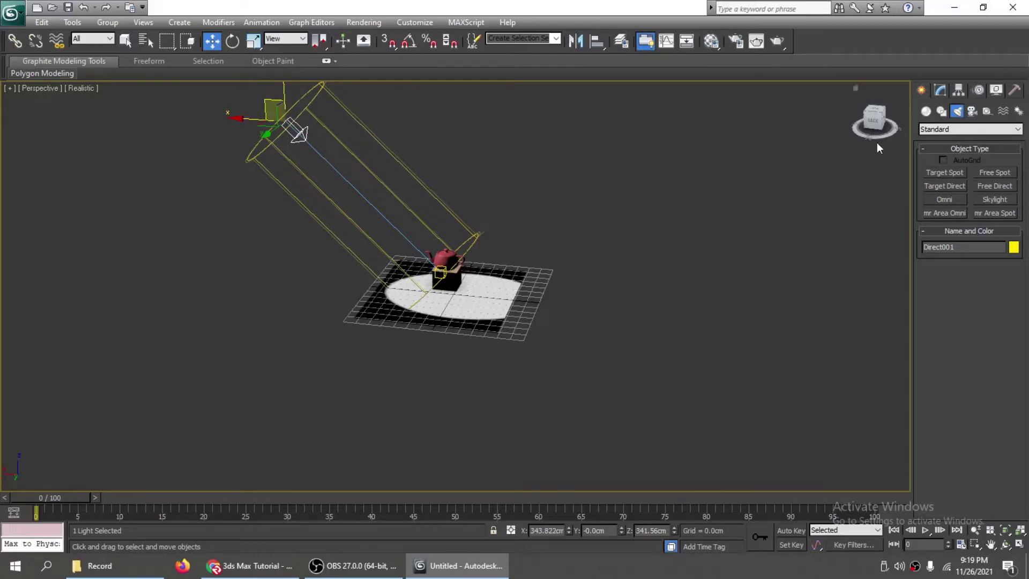
{"action": "left_click_drag", "start_coordinate": [877, 142], "coordinate": [785, 137]}
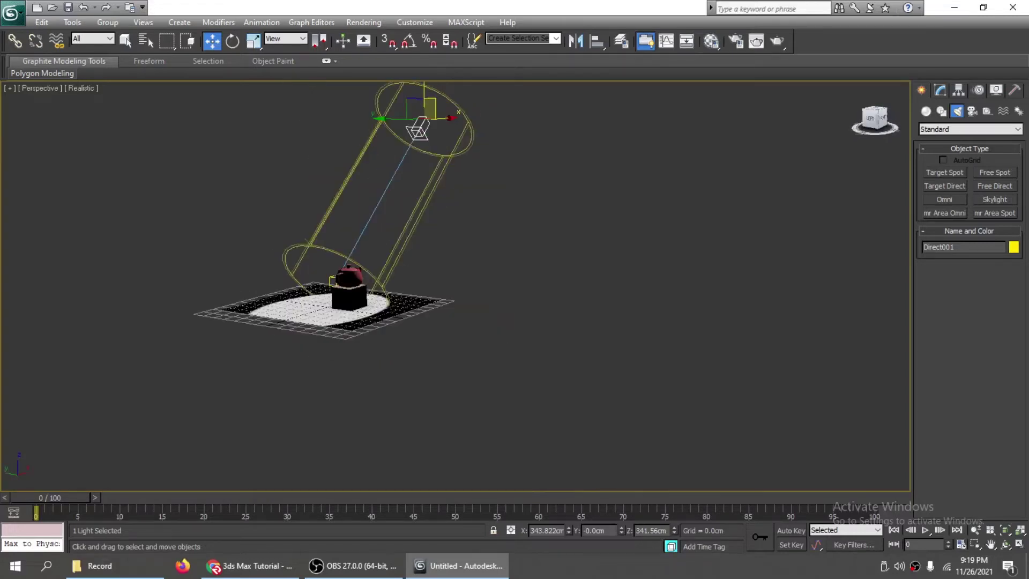
{"action": "middle_click_drag", "start_coordinate": [455, 268], "coordinate": [528, 292], "text": "alt"}
{"action": "middle_click_drag", "start_coordinate": [464, 205], "coordinate": [606, 281]}
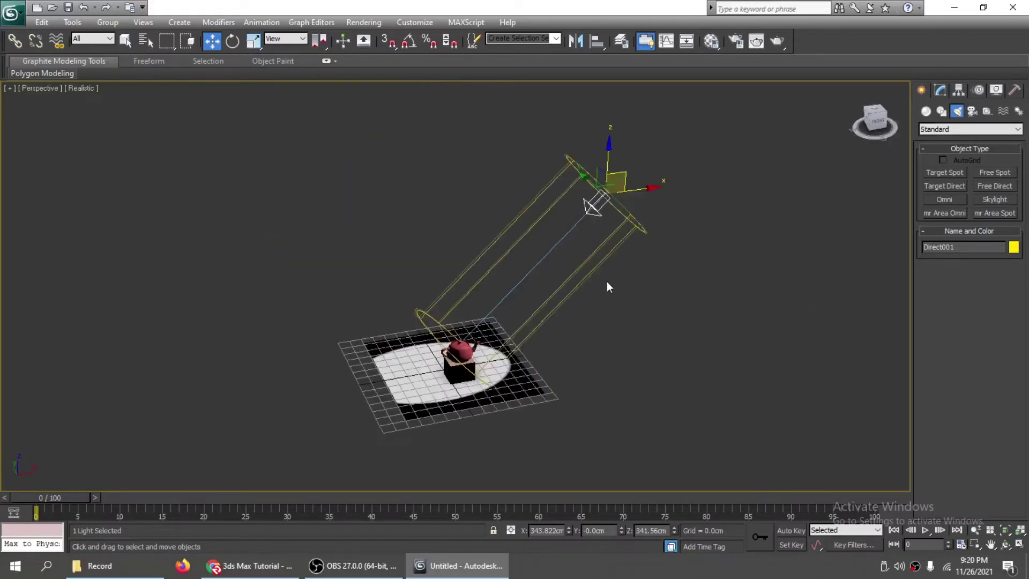
{"action": "scroll", "coordinate": [606, 281], "scroll_direction": "up", "scroll_amount": 3}
{"action": "middle_click_drag", "start_coordinate": [652, 343], "coordinate": [633, 279]}
{"action": "key", "text": "shift+q"}
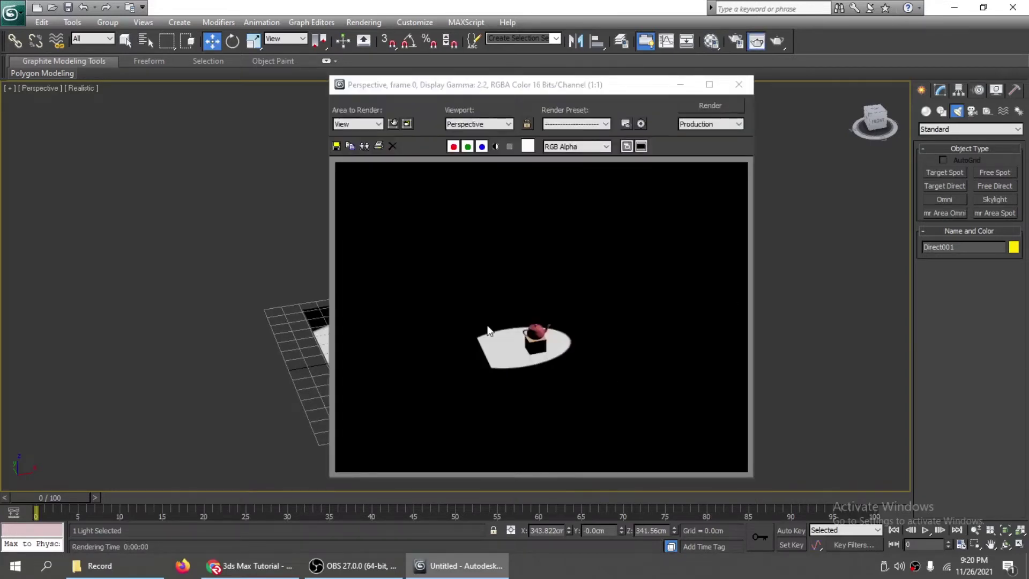
{"action": "left_click", "coordinate": [742, 89]}
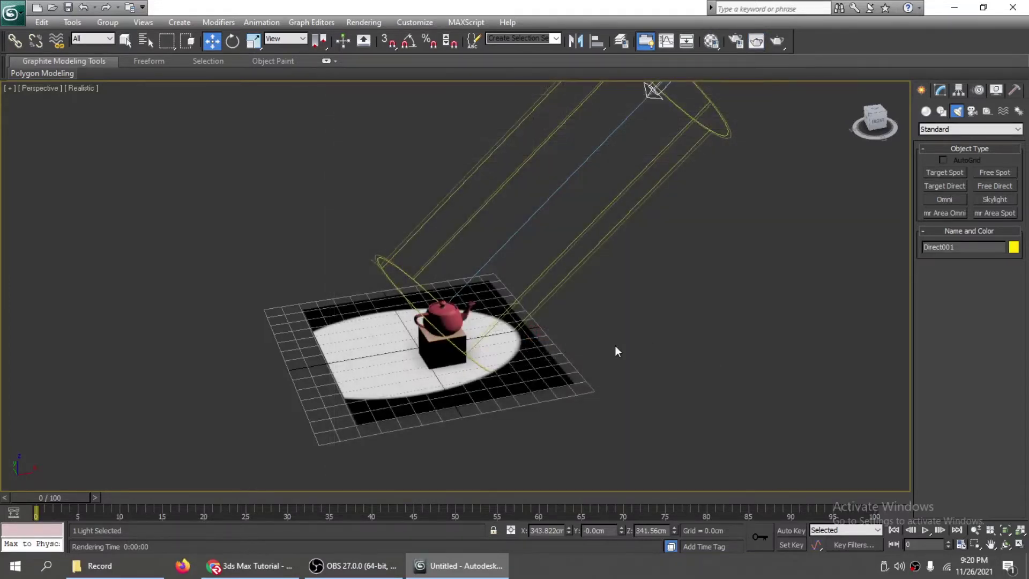
- Delete the Target Direct light together with its target
{"action": "right_click", "coordinate": [548, 203]}
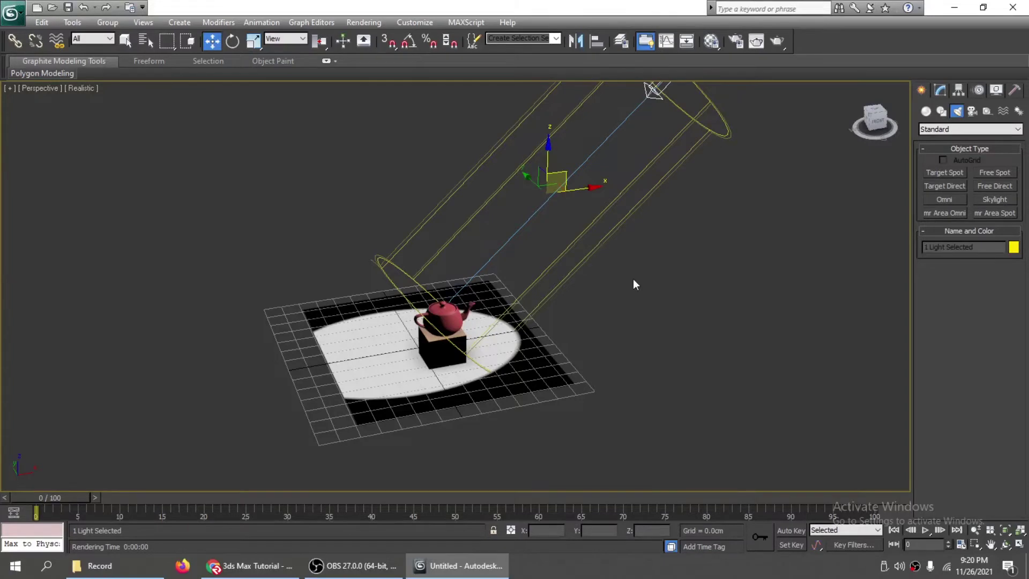
{"action": "key", "text": "Delete"}
{"action": "scroll", "coordinate": [658, 320], "scroll_direction": "up", "scroll_amount": 3}
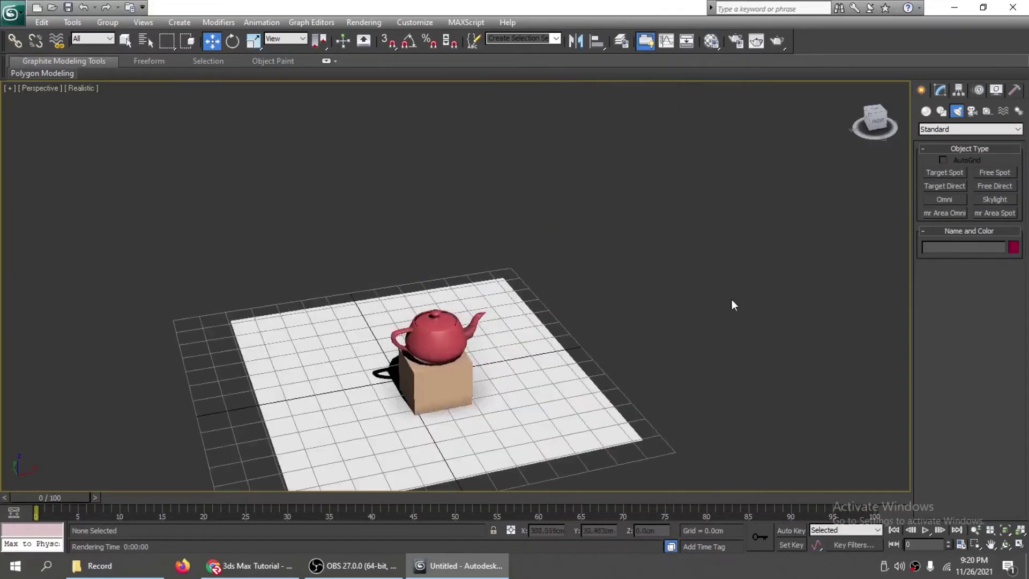
- Create a box as a back wall along the floor's rear edge, about 291 cm wide, 12 cm thick and 168 cm high
{"action": "left_click", "coordinate": [925, 111]}
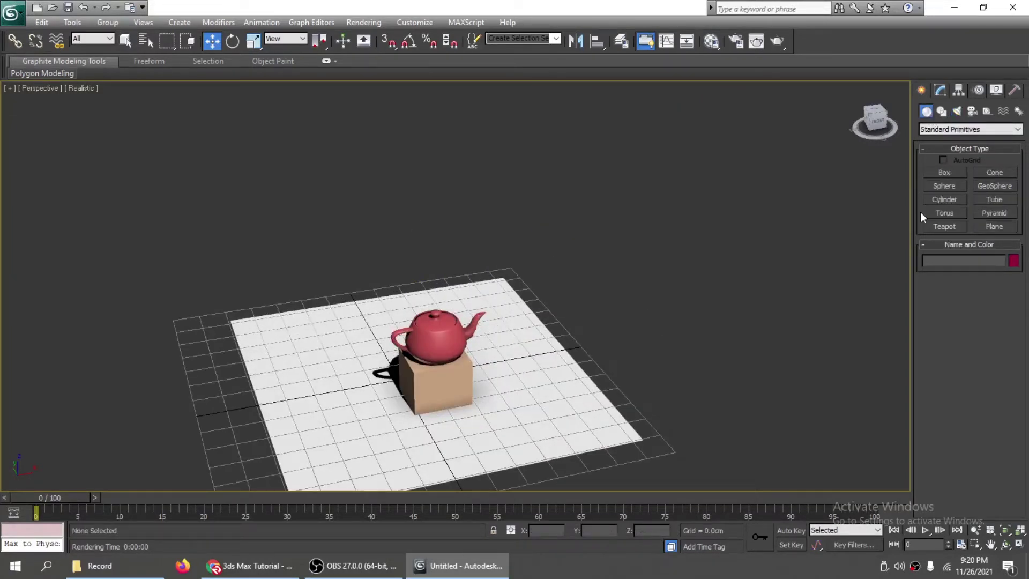
{"action": "left_click", "coordinate": [944, 172]}
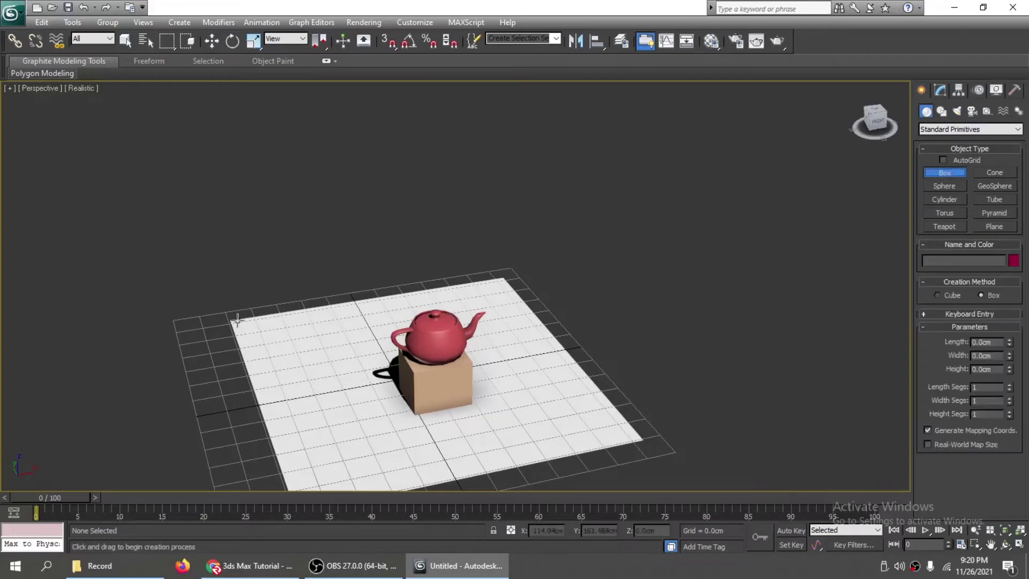
{"action": "left_click_drag", "start_coordinate": [237, 320], "coordinate": [508, 290]}
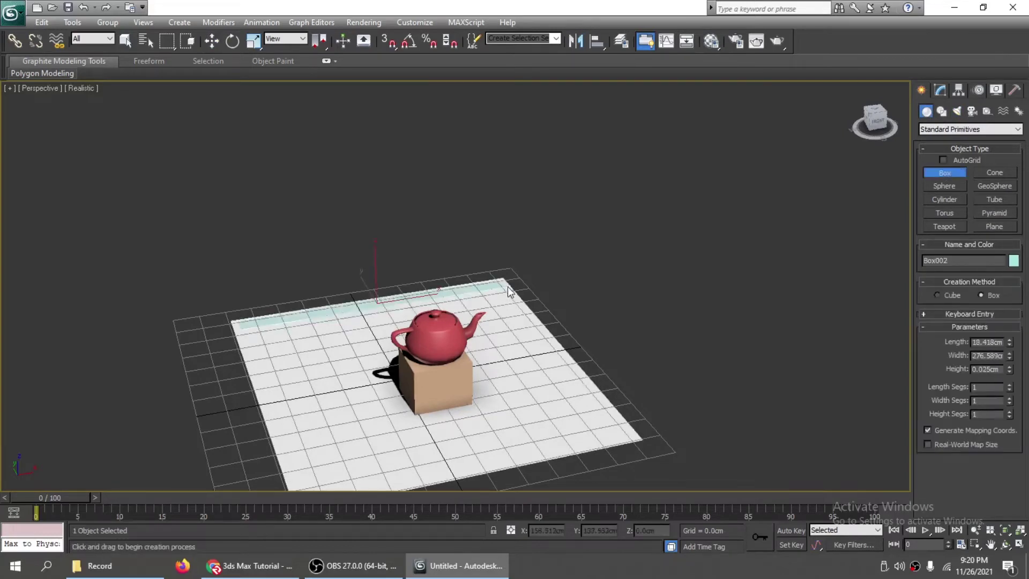
{"action": "left_click", "coordinate": [500, 100]}
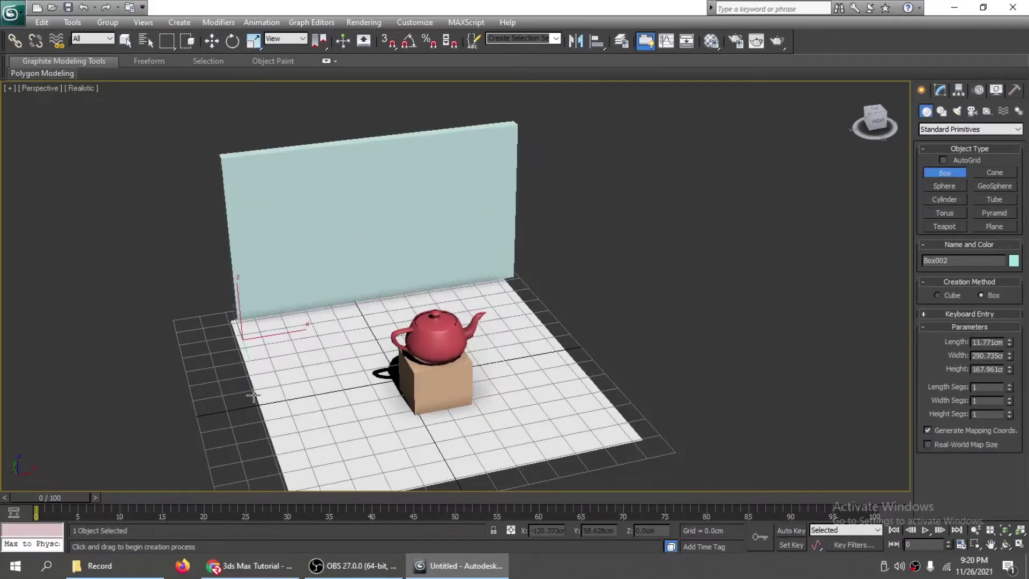
- Create a second box as a side wall, about 318 cm long, 5 cm thick and 169 cm high, and nudge it against the floor edge
{"action": "left_click_drag", "start_coordinate": [234, 320], "coordinate": [295, 516]}
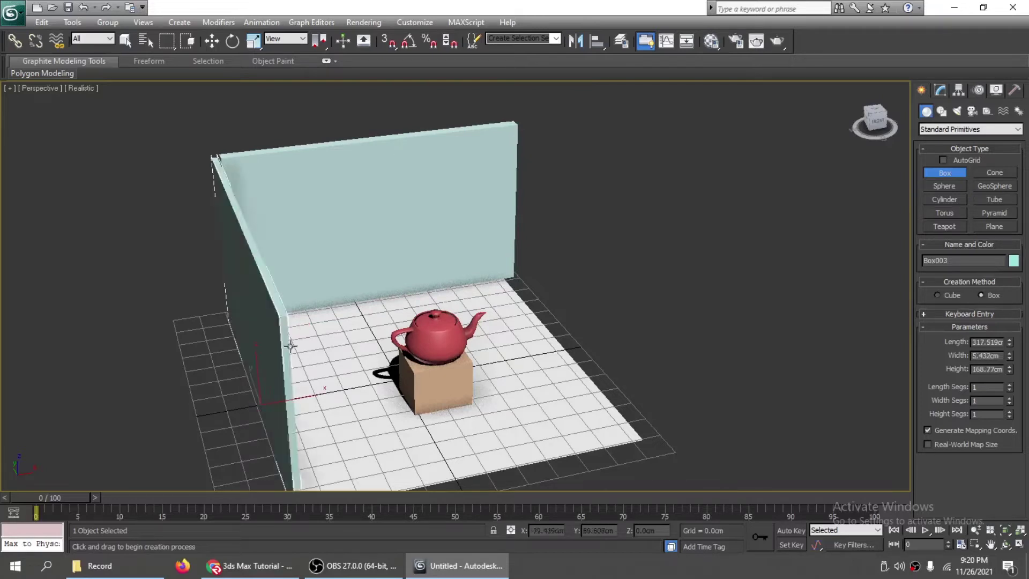
{"action": "left_click", "coordinate": [847, 190]}
{"action": "middle_click_drag", "start_coordinate": [847, 190], "coordinate": [798, 166], "text": "alt"}
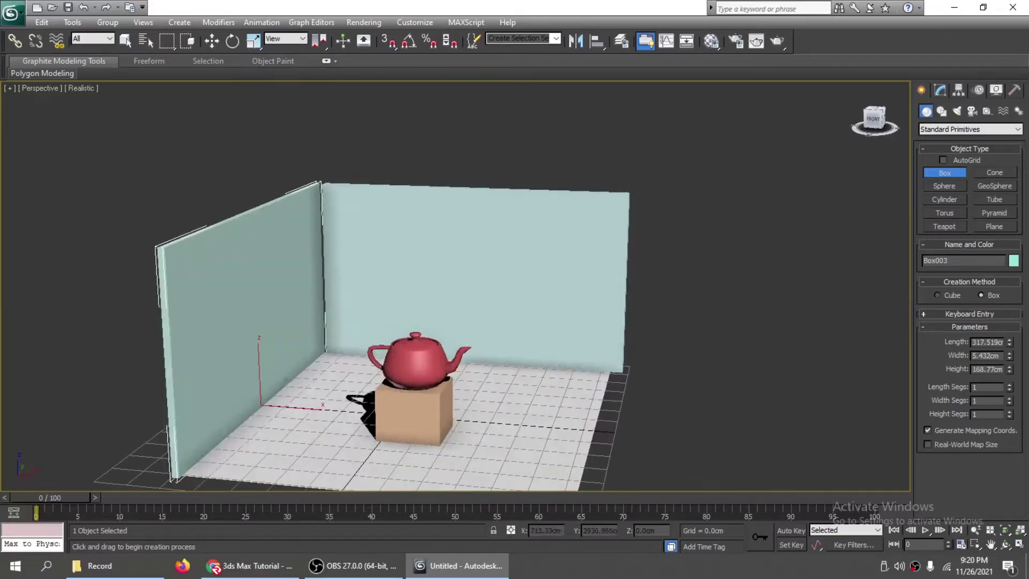
{"action": "key", "text": "w"}
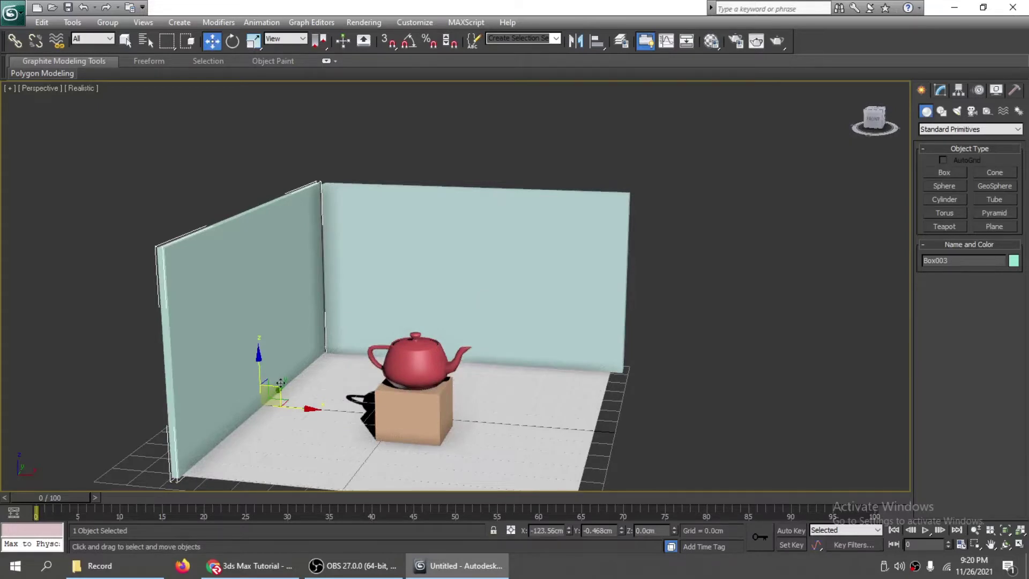
{"action": "left_click_drag", "start_coordinate": [282, 382], "coordinate": [285, 385]}
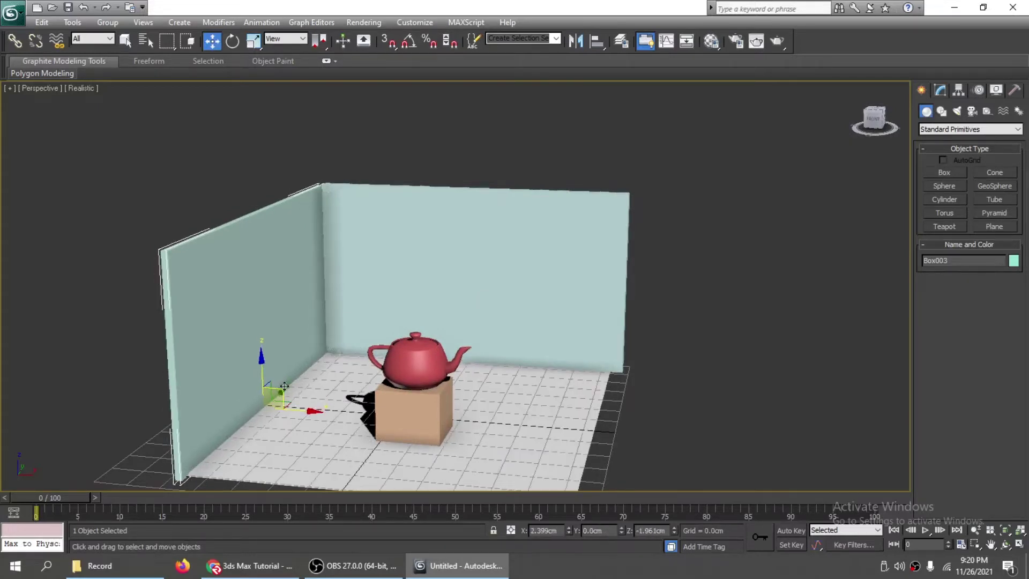
{"action": "left_click", "coordinate": [736, 378]}
- In the top view, place an Omni light just beside the teapot at about X 53, Y -18 cm
{"action": "left_click", "coordinate": [957, 111]}
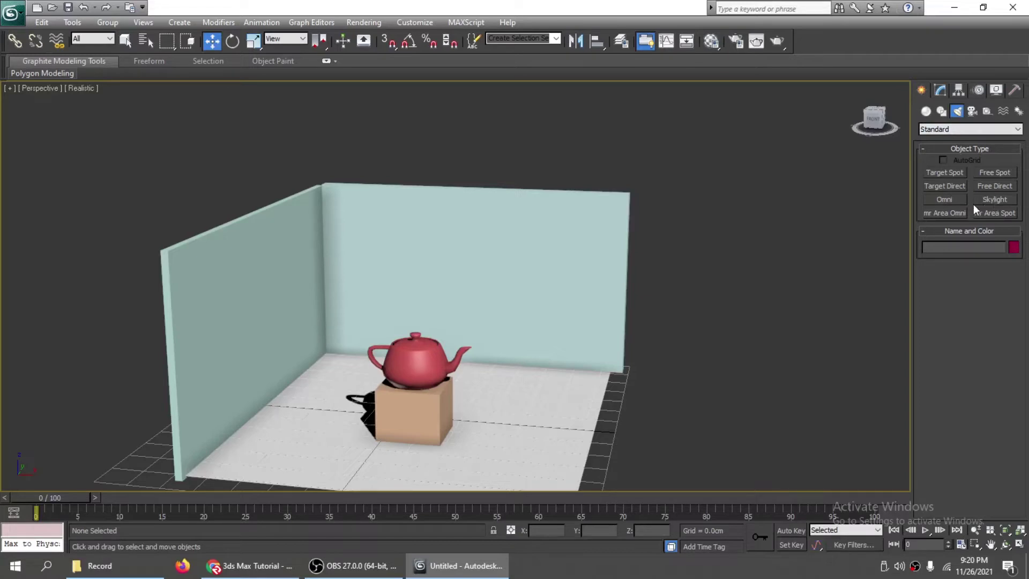
{"action": "left_click", "coordinate": [946, 200]}
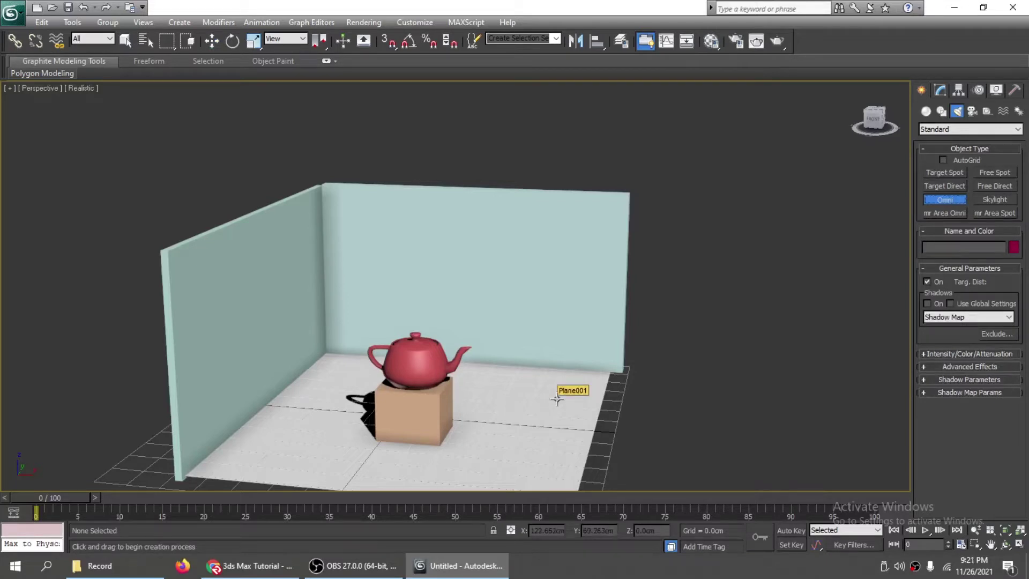
{"action": "key", "text": "t"}
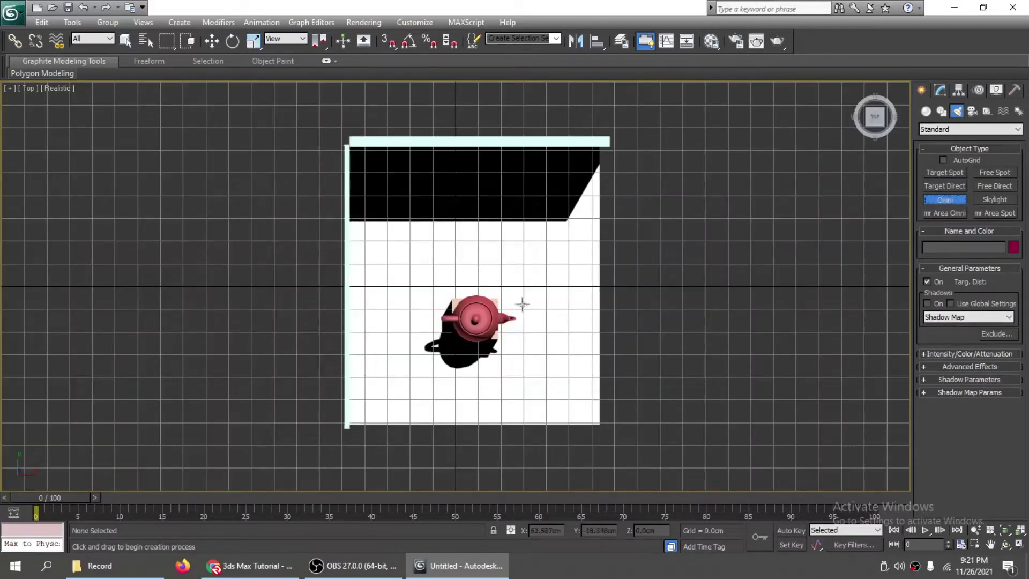
{"action": "left_click", "coordinate": [504, 303]}
{"action": "key", "text": "w"}
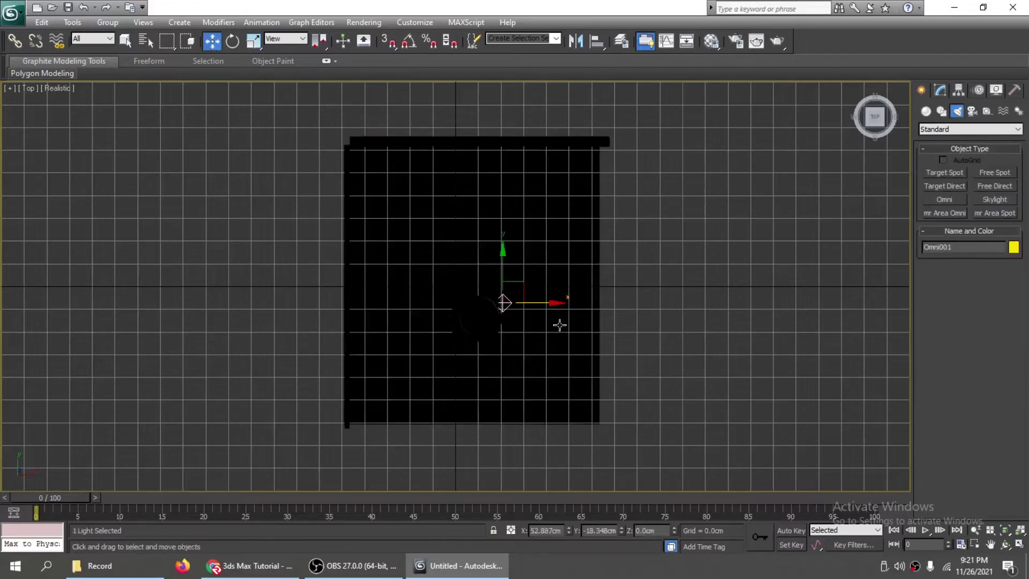
- In the front view, raise the Omni light to about Z 106 cm, above the teapot, and return to an angled perspective view
{"action": "key", "text": "f"}
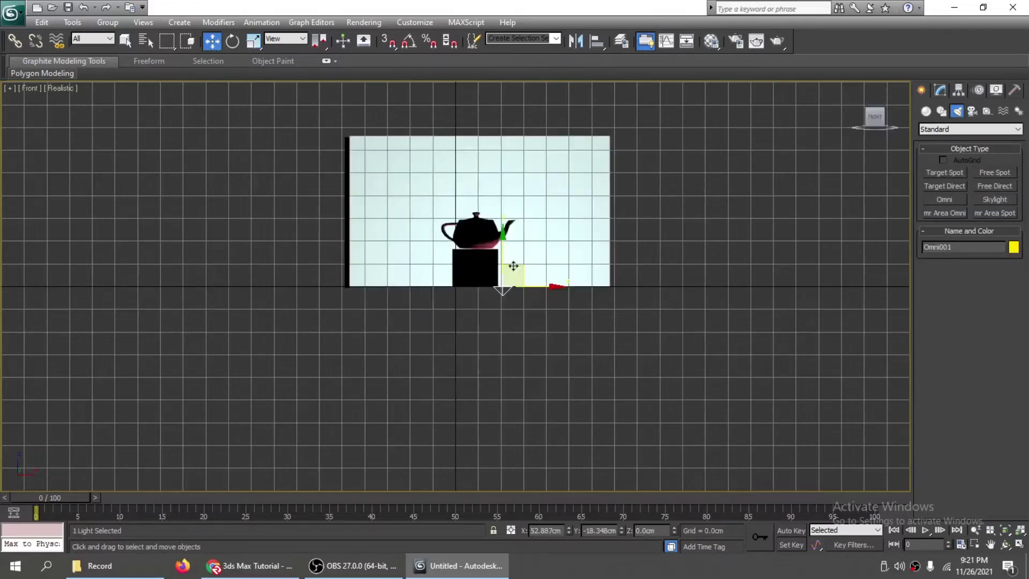
{"action": "left_click_drag", "start_coordinate": [515, 274], "coordinate": [513, 172]}
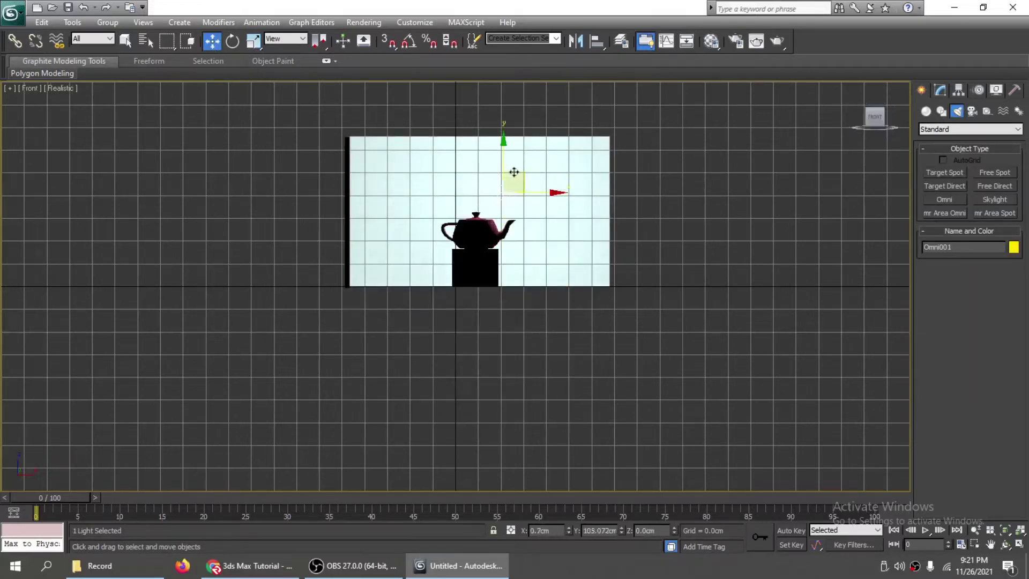
{"action": "left_click", "coordinate": [860, 155]}
{"action": "key", "text": "p"}
{"action": "left_click_drag", "start_coordinate": [874, 116], "coordinate": [828, 119]}
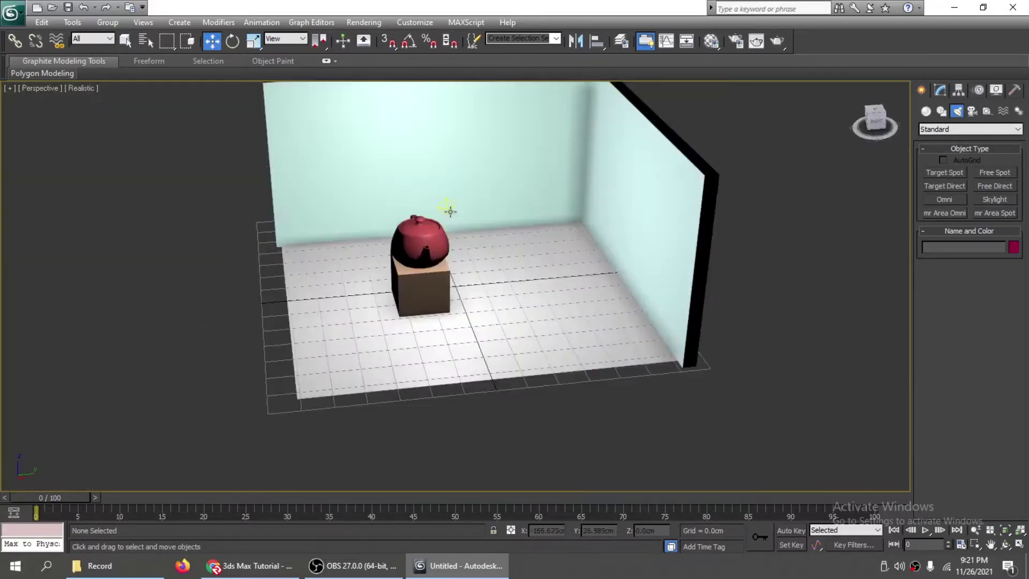
{"action": "left_click", "coordinate": [450, 210]}
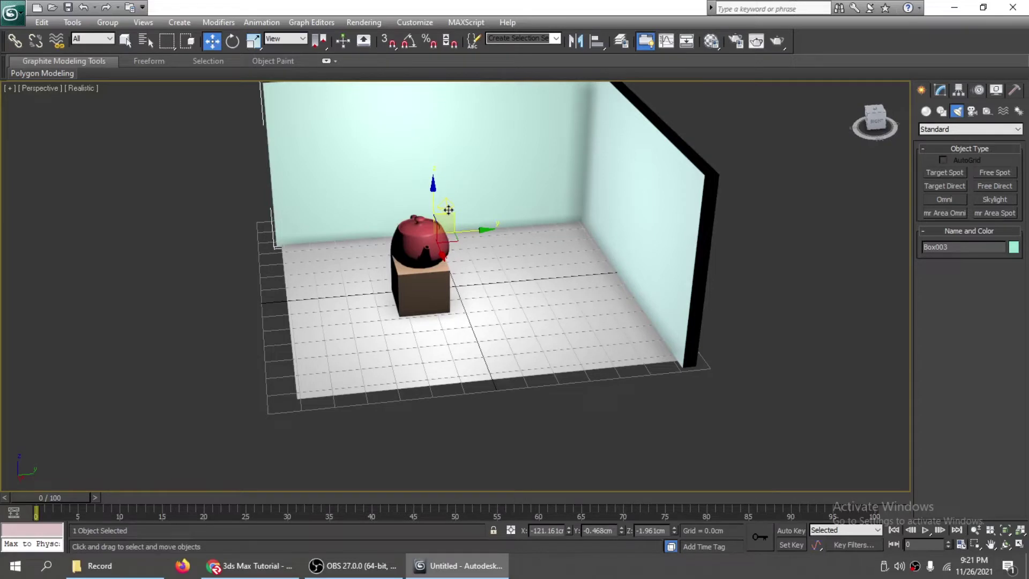
{"action": "left_click_drag", "start_coordinate": [448, 209], "coordinate": [554, 231]}
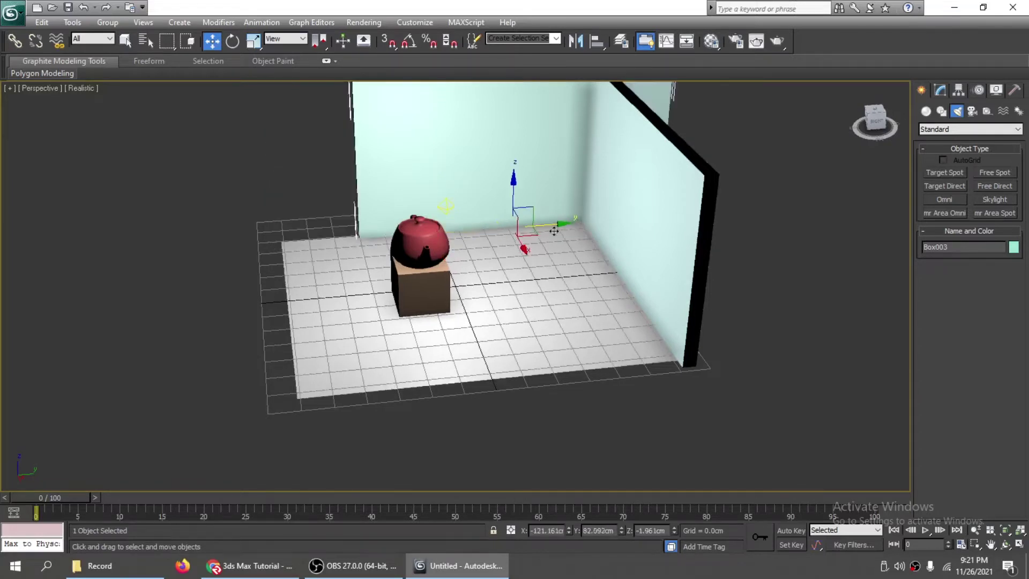
{"action": "key", "text": "ctrl+z"}
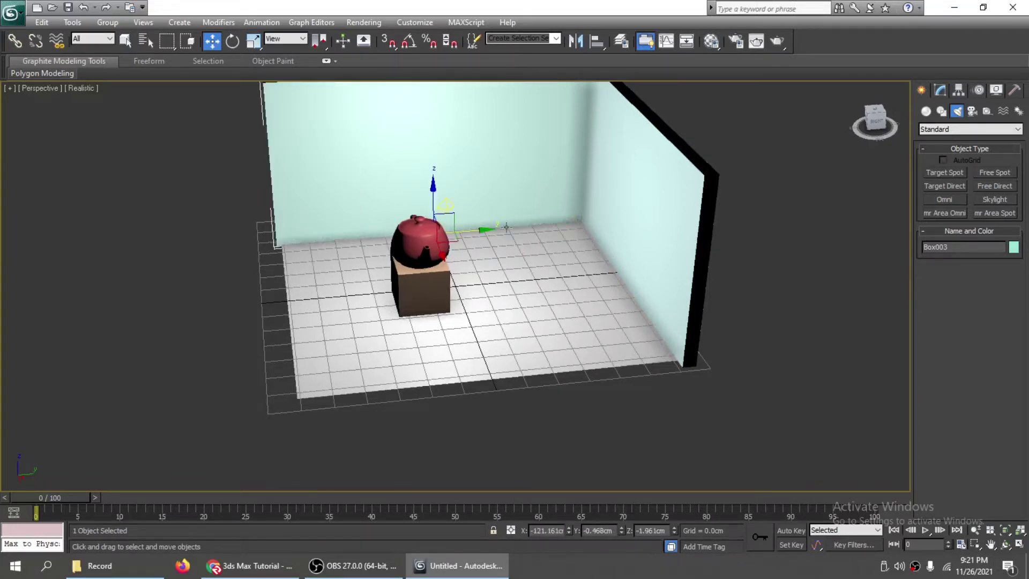
- Move the Omni light along Y toward the back wall to about Y 20 cm
{"action": "left_click", "coordinate": [403, 218]}
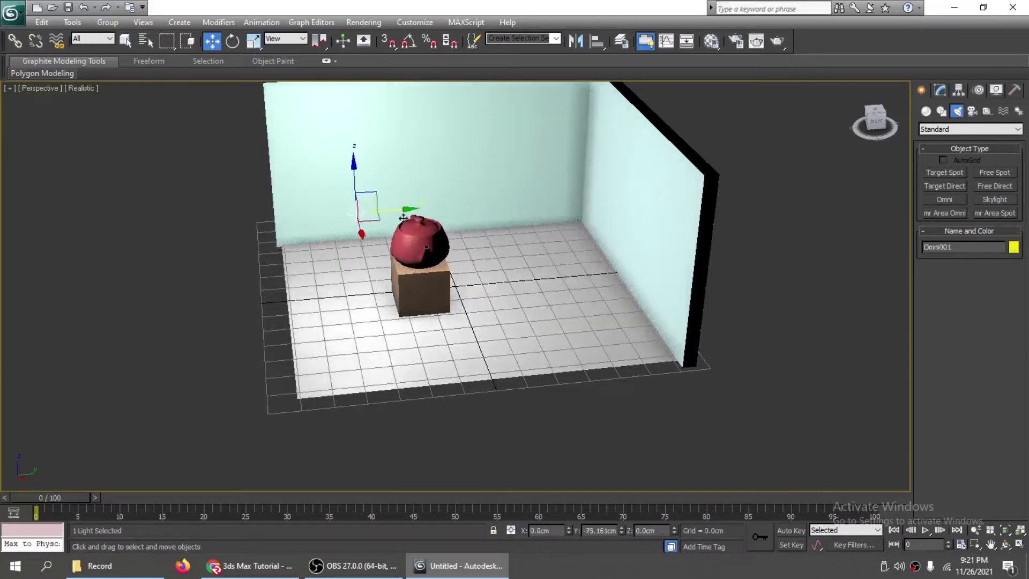
{"action": "left_click_drag", "start_coordinate": [402, 218], "coordinate": [547, 207]}
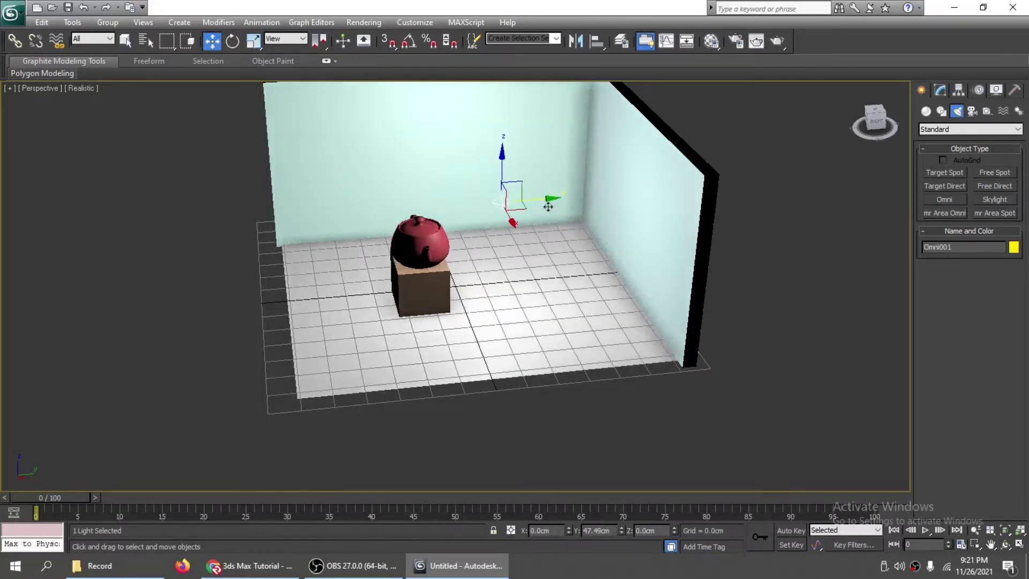
- Render the perspective view facing the corner of the two walls and close the rendered image
{"action": "middle_click_drag", "start_coordinate": [548, 206], "coordinate": [482, 212], "text": "alt"}
{"action": "scroll", "coordinate": [819, 201], "scroll_direction": "up", "scroll_amount": 3}
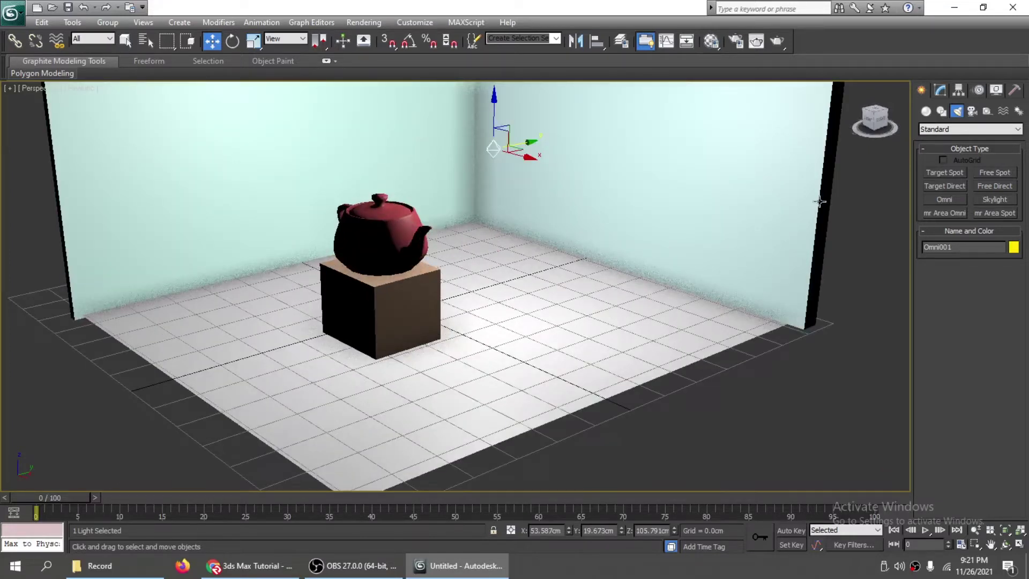
{"action": "key", "text": "shift+q"}
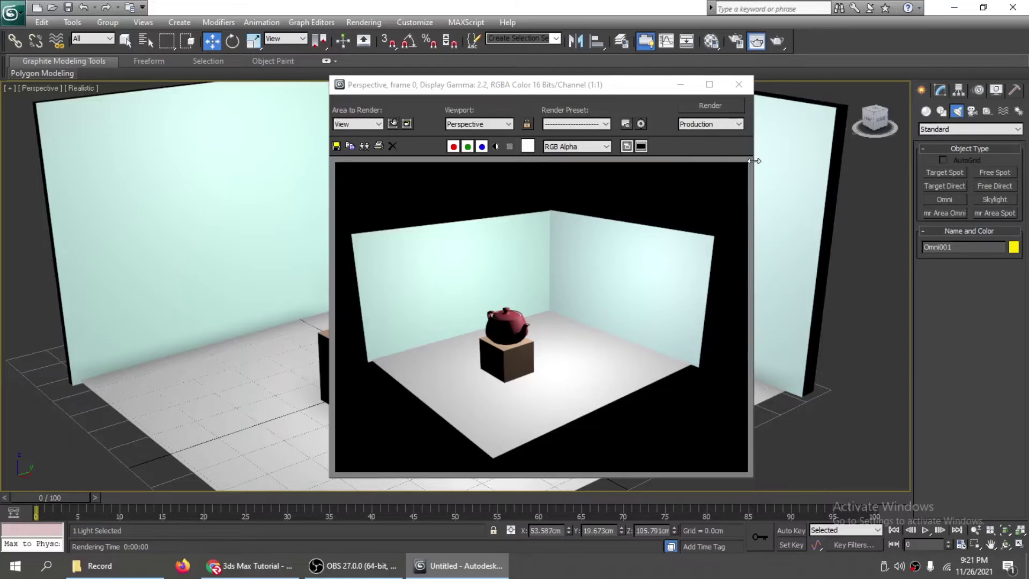
{"action": "left_click", "coordinate": [739, 85]}
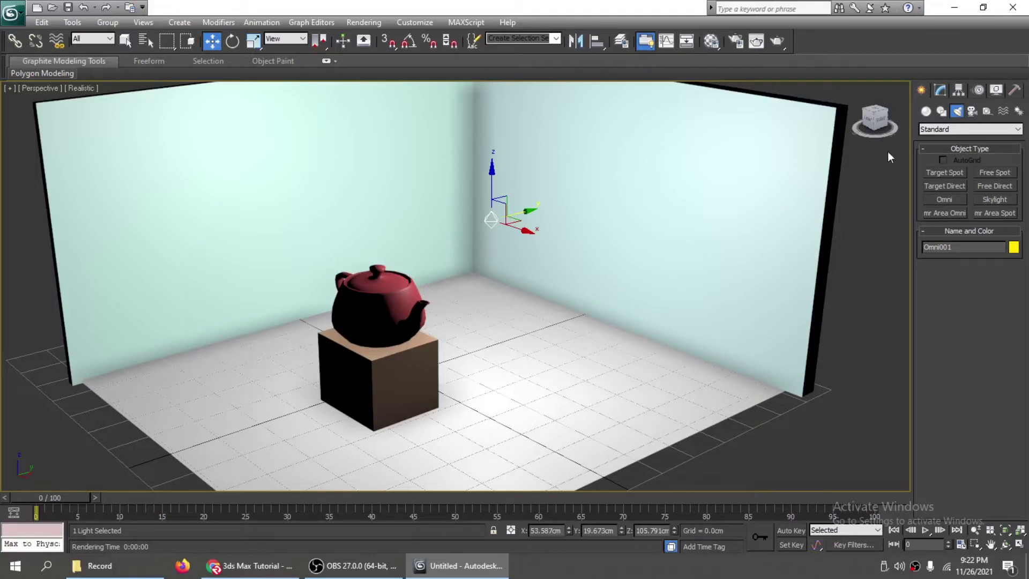
- Turn on Shadow Map shadows for the Omni light, comparing the scene with shadows off and on
{"action": "left_click", "coordinate": [938, 92]}
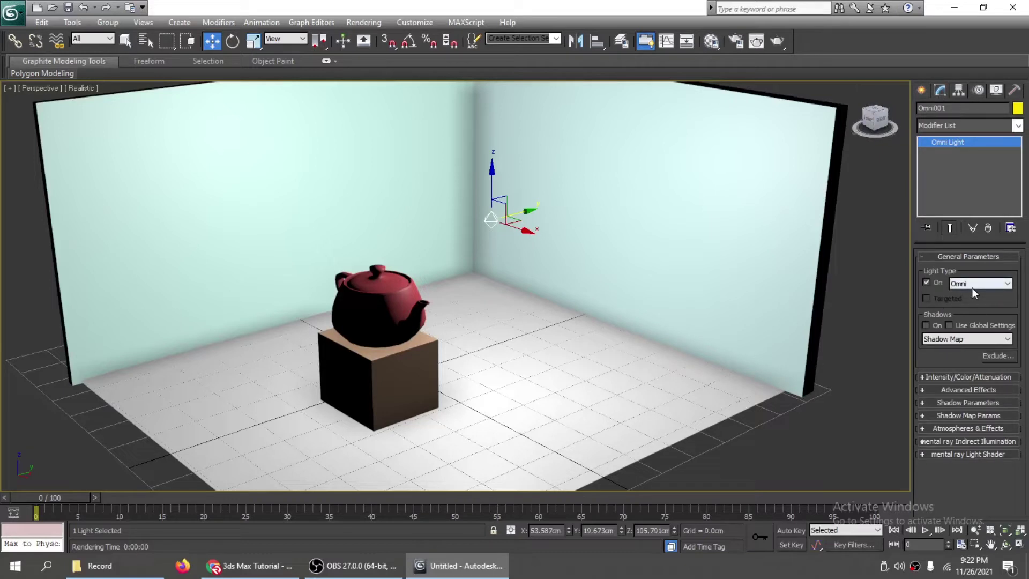
{"action": "left_click", "coordinate": [926, 325]}
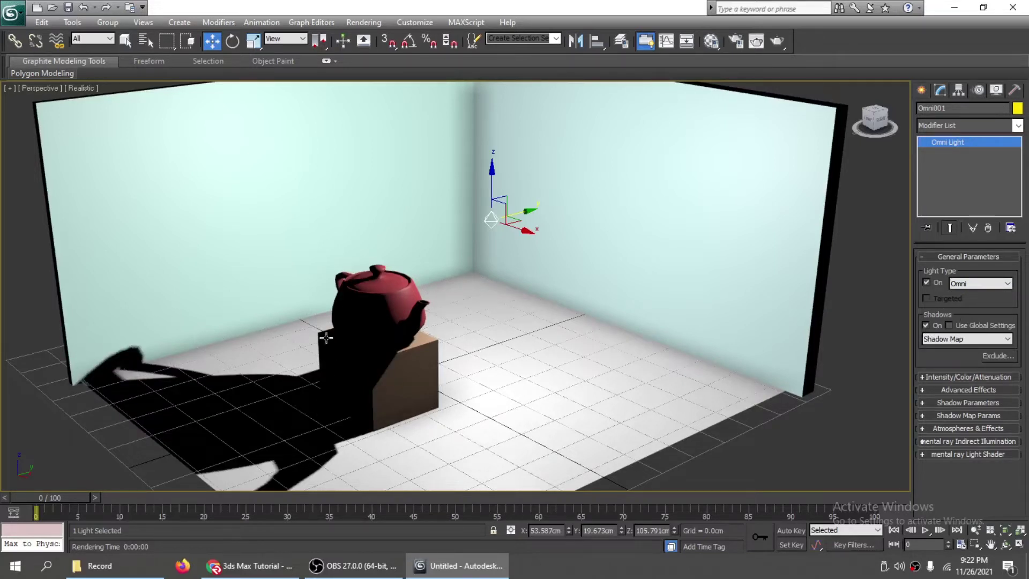
{"action": "left_click", "coordinate": [925, 325]}
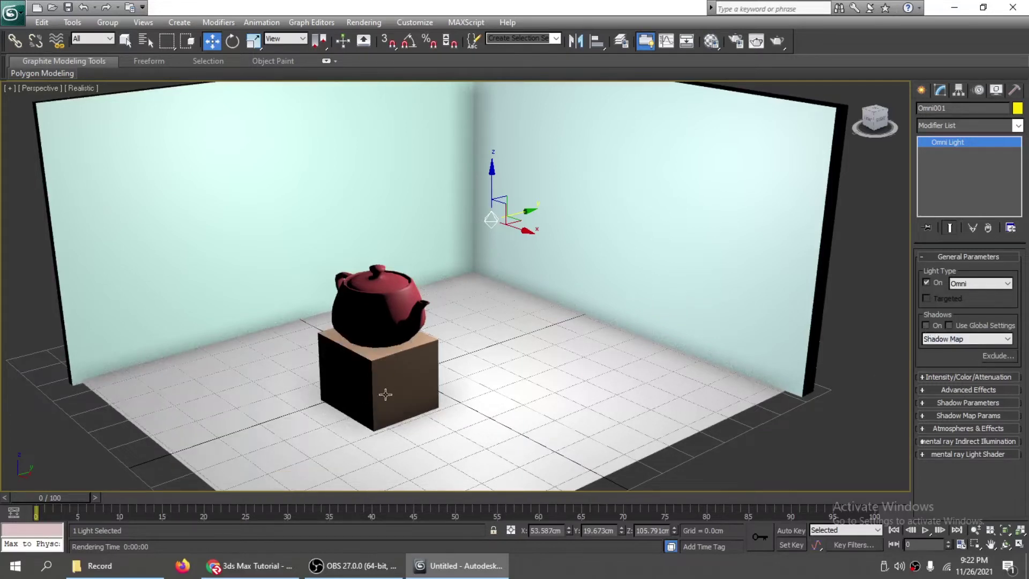
{"action": "left_click", "coordinate": [925, 325]}
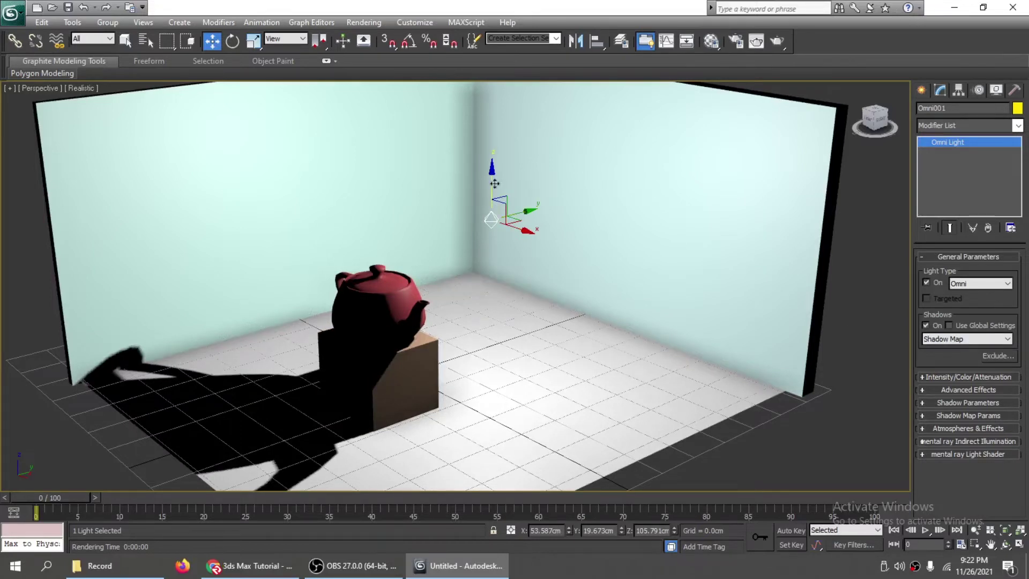
- Raise the Omni light to about Z 147 cm, then render the perspective view and close the image
{"action": "left_click_drag", "start_coordinate": [495, 184], "coordinate": [494, 111]}
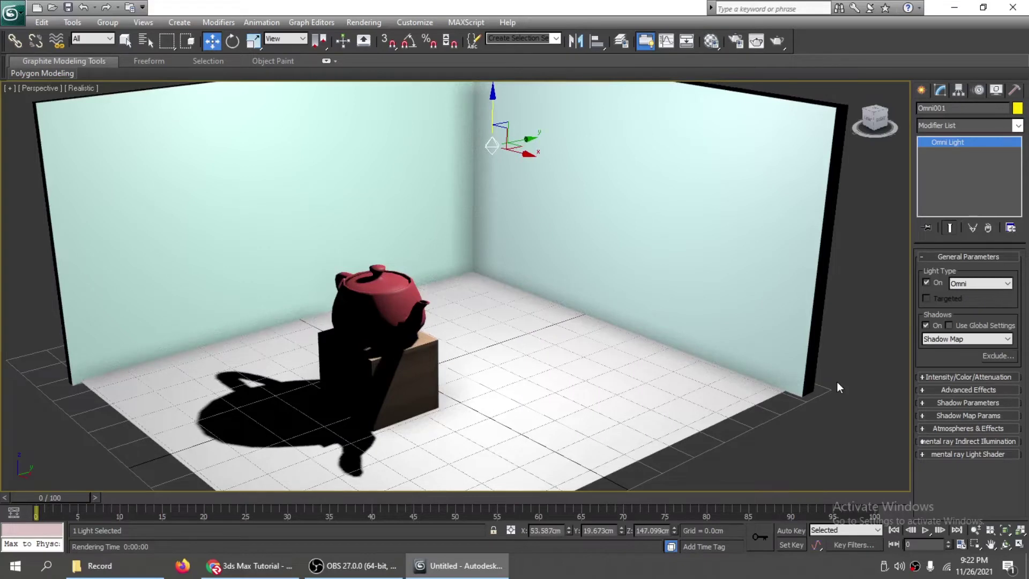
{"action": "key", "text": "shift+q"}
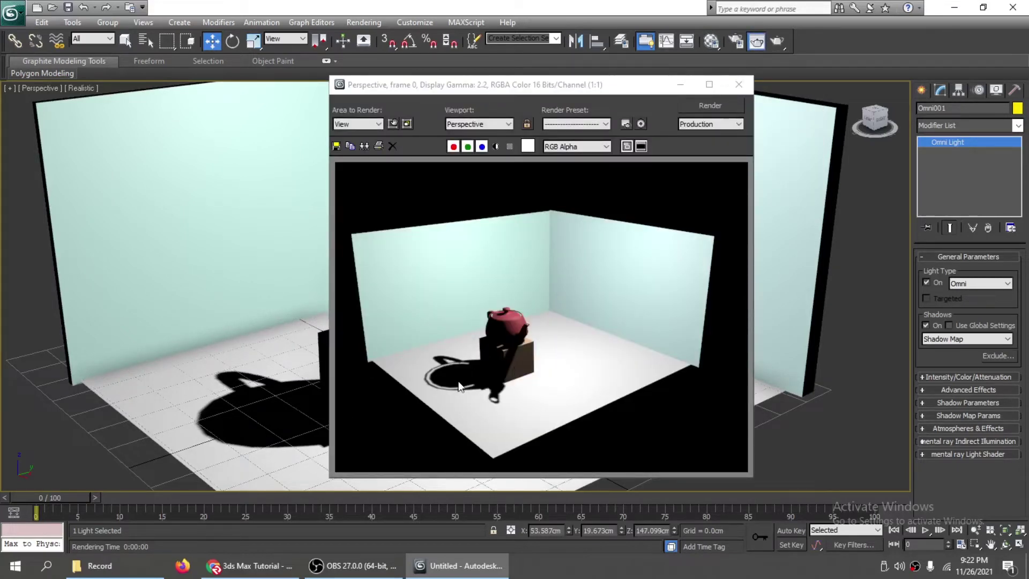
{"action": "left_click", "coordinate": [738, 83]}
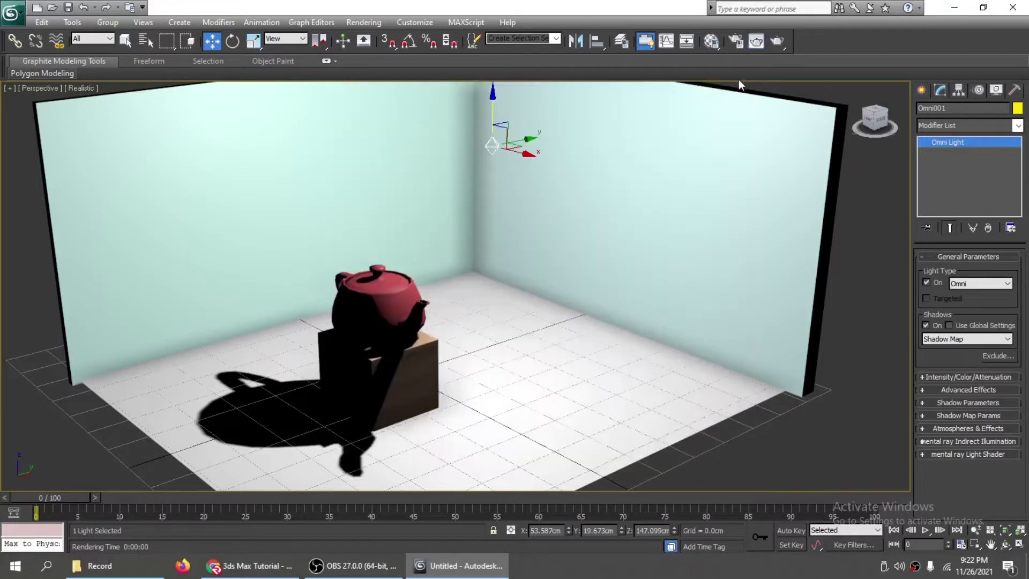
- Reduce the Omni light's intensity multiplier to about 0.5 and render the perspective view
{"action": "left_click", "coordinate": [924, 378]}
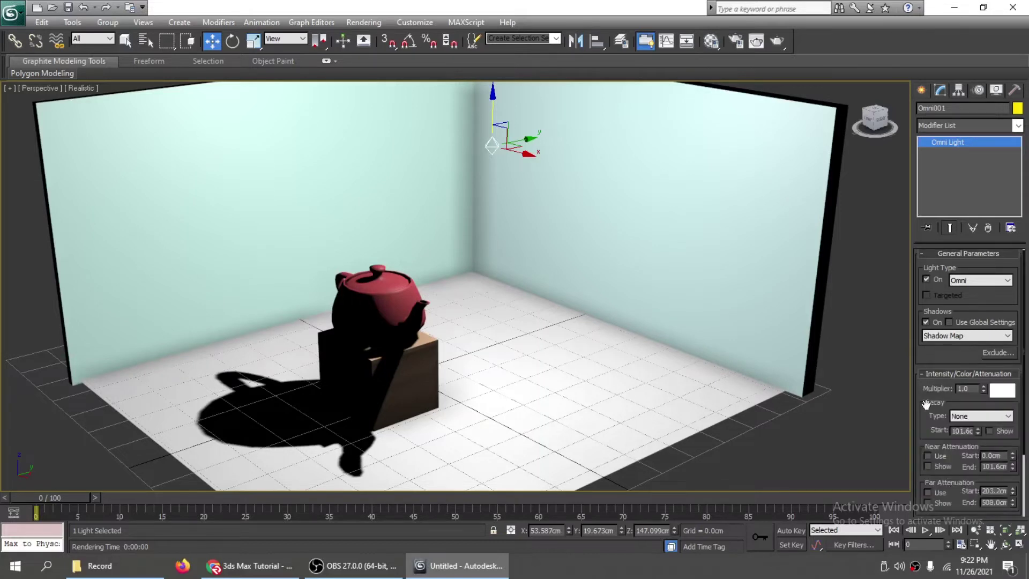
{"action": "left_click_drag", "start_coordinate": [921, 401], "coordinate": [921, 349]}
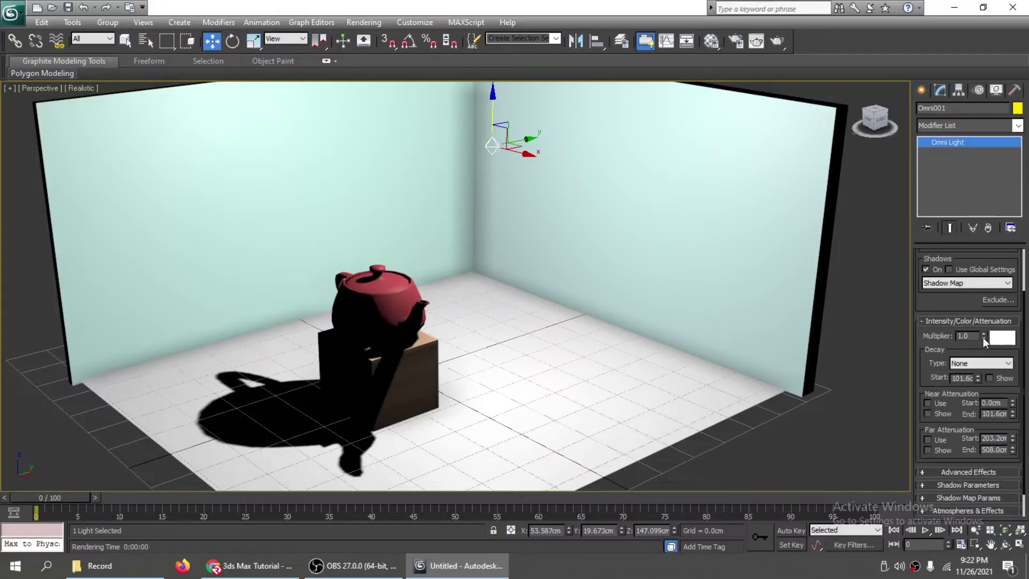
{"action": "left_click_drag", "start_coordinate": [983, 336], "coordinate": [982, 364]}
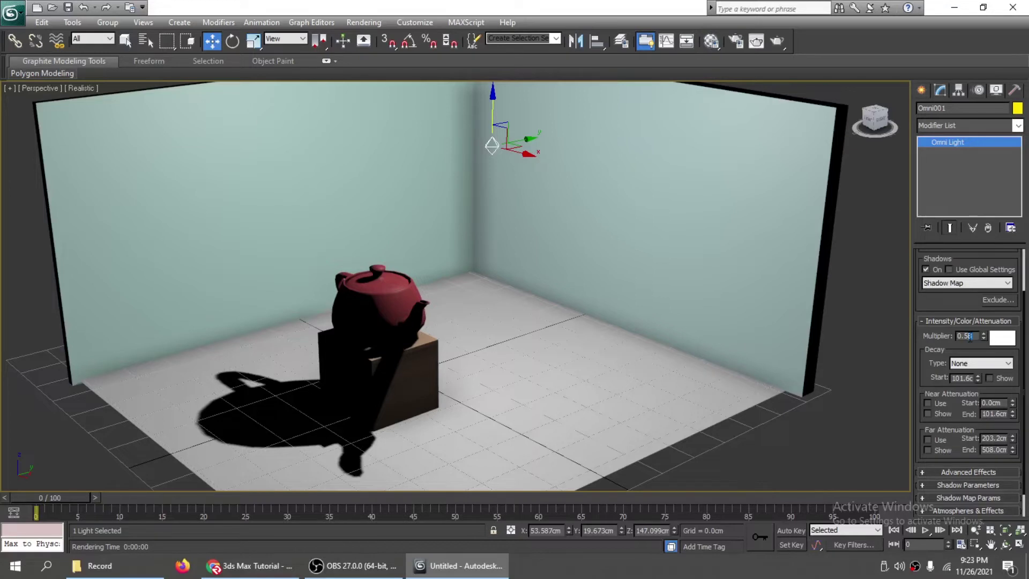
{"action": "type", "text": "0"}
{"action": "left_click", "coordinate": [828, 439]}
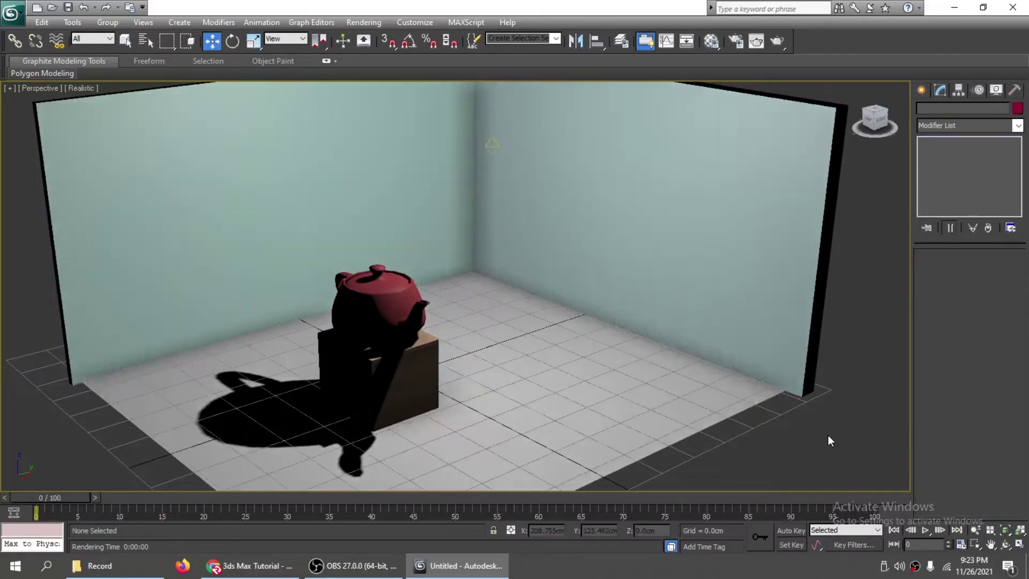
{"action": "key", "text": "shift+q"}
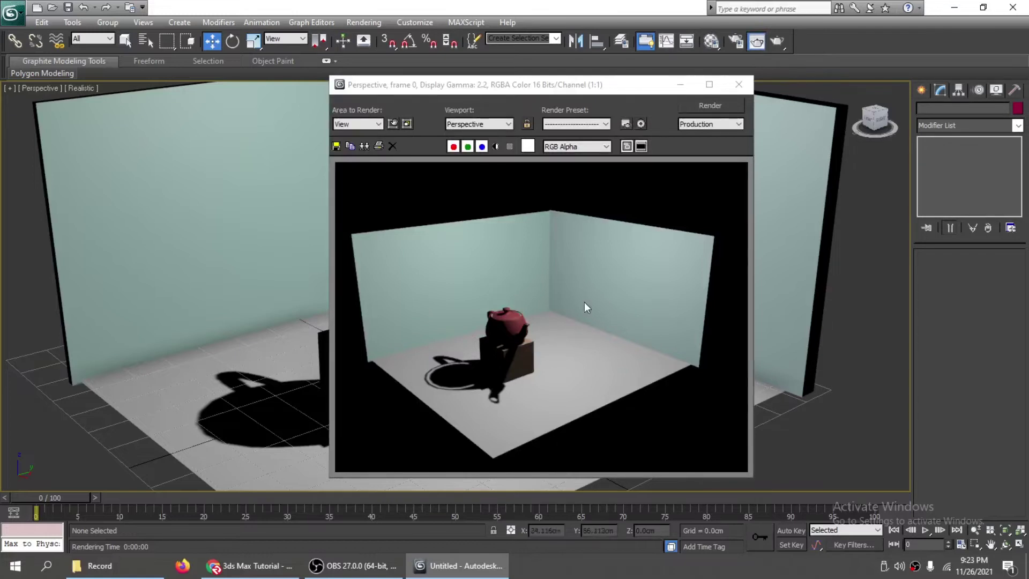
- Close the rendered image and select the Omni light near the corner of the walls
{"action": "left_click", "coordinate": [738, 86]}
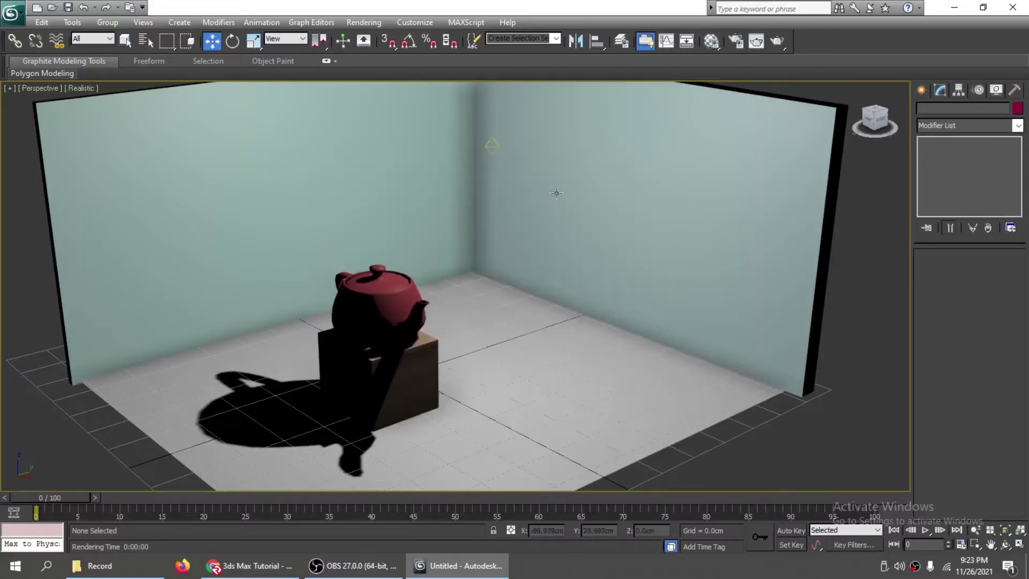
{"action": "left_click", "coordinate": [492, 145]}
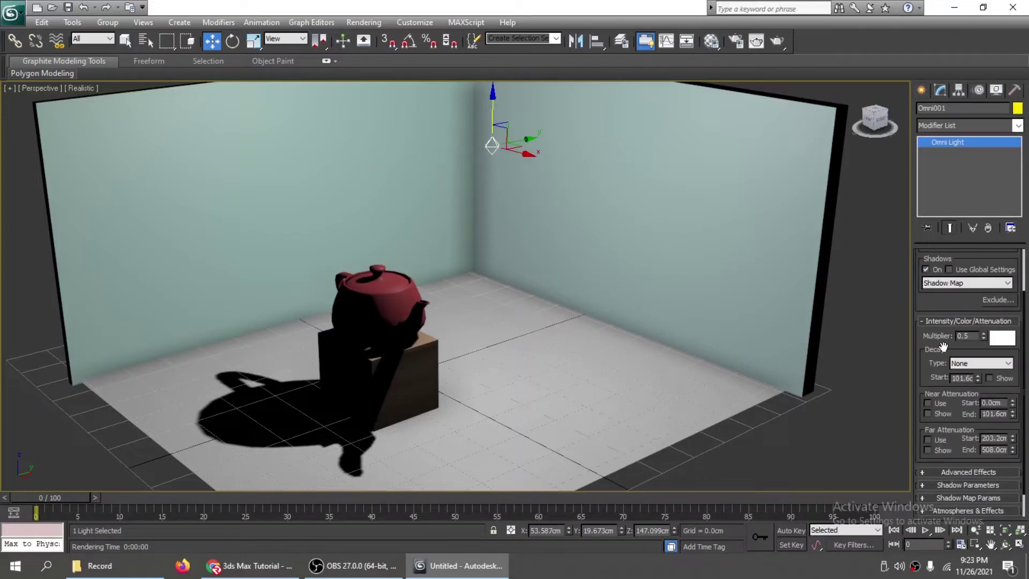
{"action": "left_click", "coordinate": [1003, 339]}
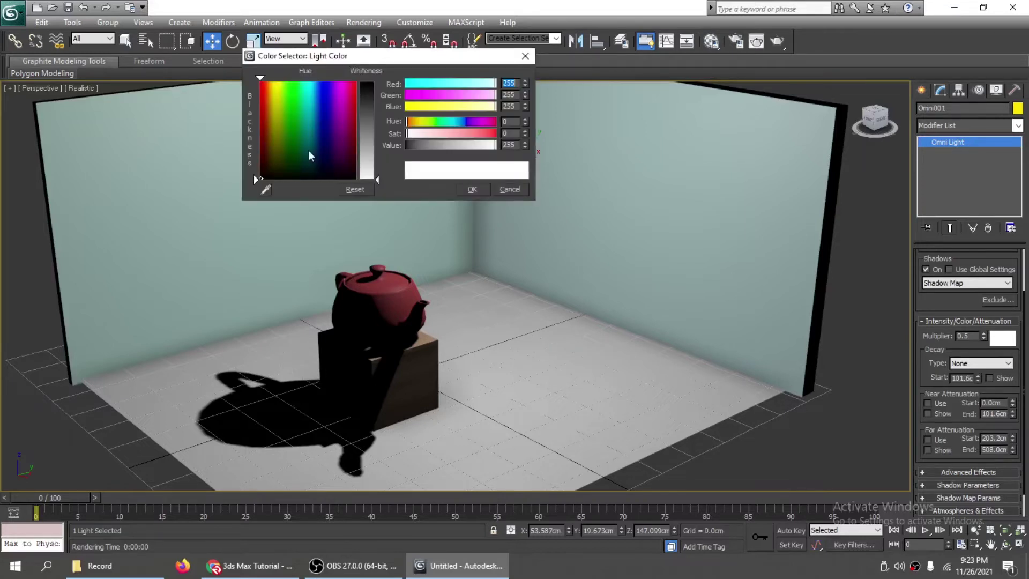
{"action": "left_click_drag", "start_coordinate": [308, 150], "coordinate": [291, 90]}
{"action": "left_click_drag", "start_coordinate": [377, 179], "coordinate": [377, 84]}
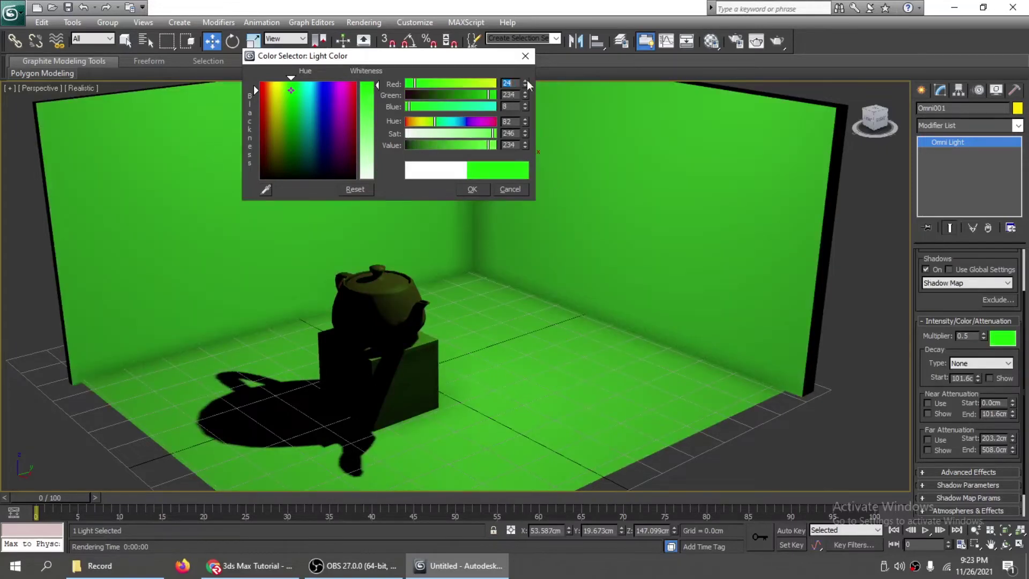
{"action": "left_click", "coordinate": [525, 56]}
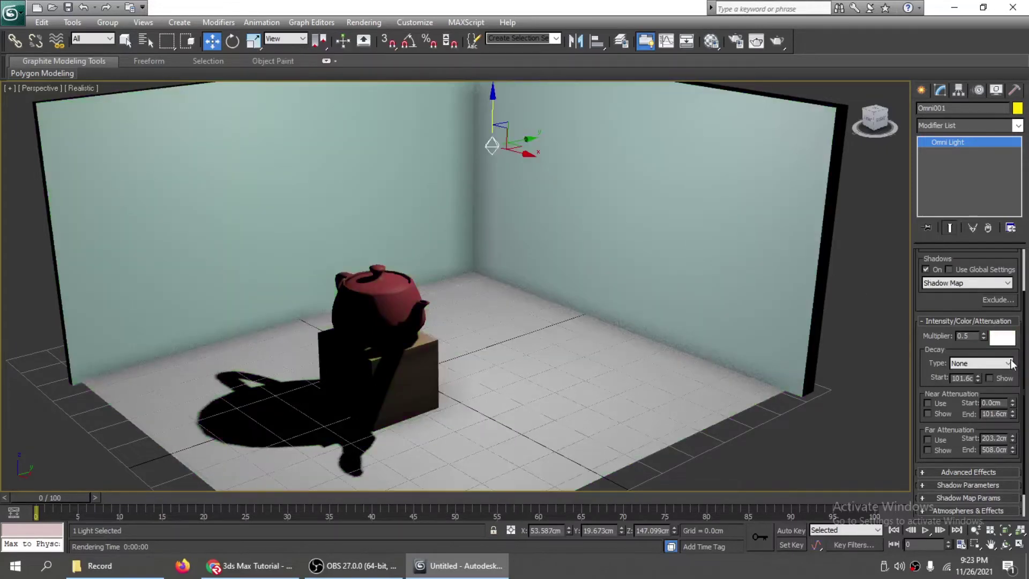
- Set the Omni light's color to bright green, about RGB 7, 242, 56, then render the perspective view and close the image
{"action": "left_click", "coordinate": [1002, 339]}
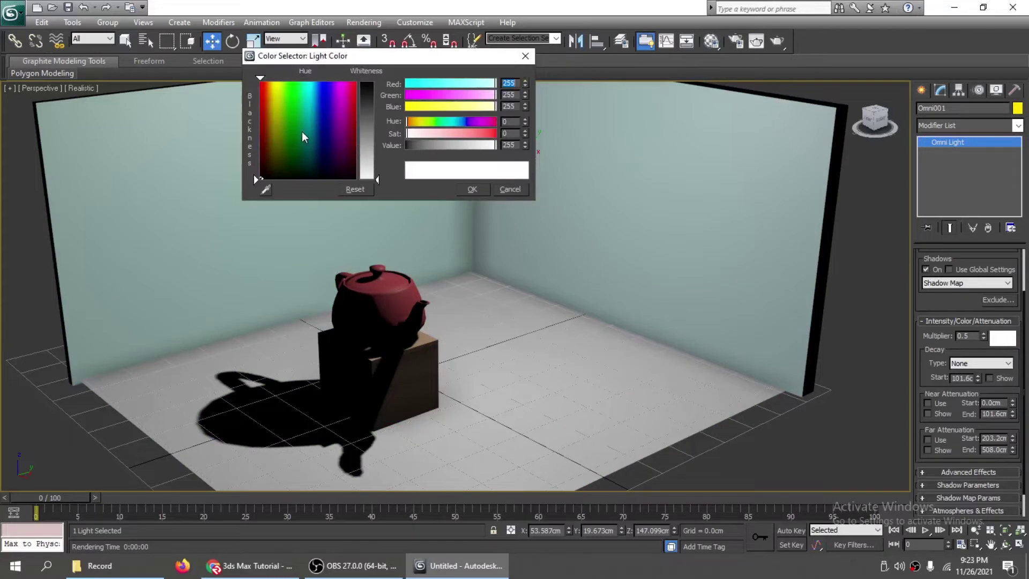
{"action": "left_click_drag", "start_coordinate": [289, 89], "coordinate": [295, 86]}
{"action": "left_click_drag", "start_coordinate": [377, 179], "coordinate": [377, 94]}
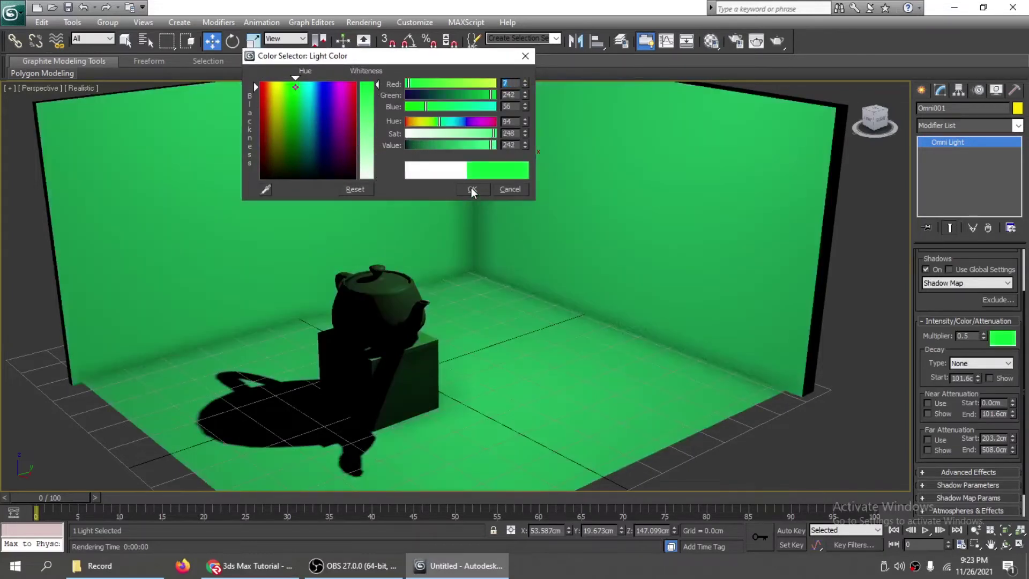
{"action": "left_click", "coordinate": [472, 189]}
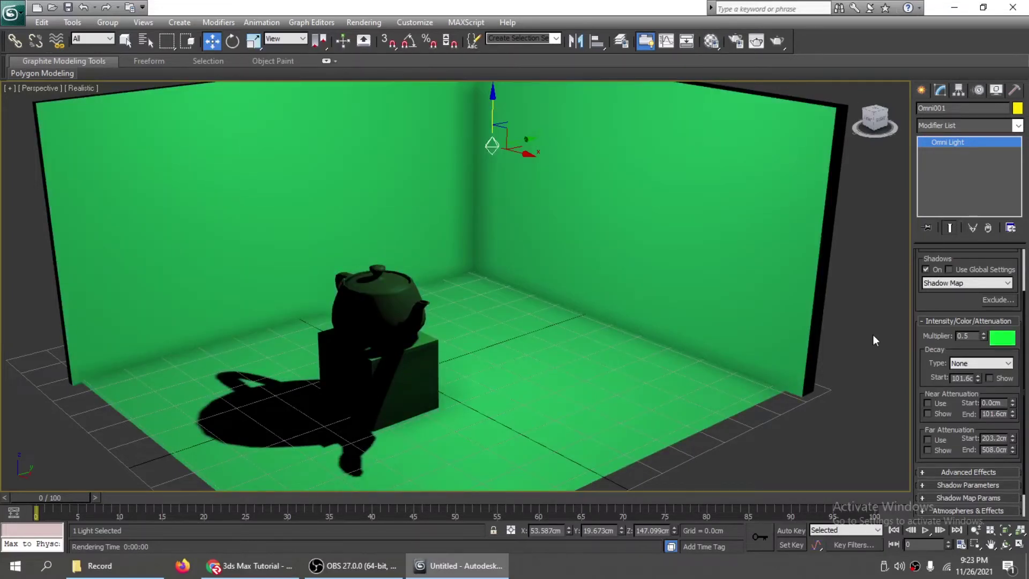
{"action": "key", "text": "shift+q"}
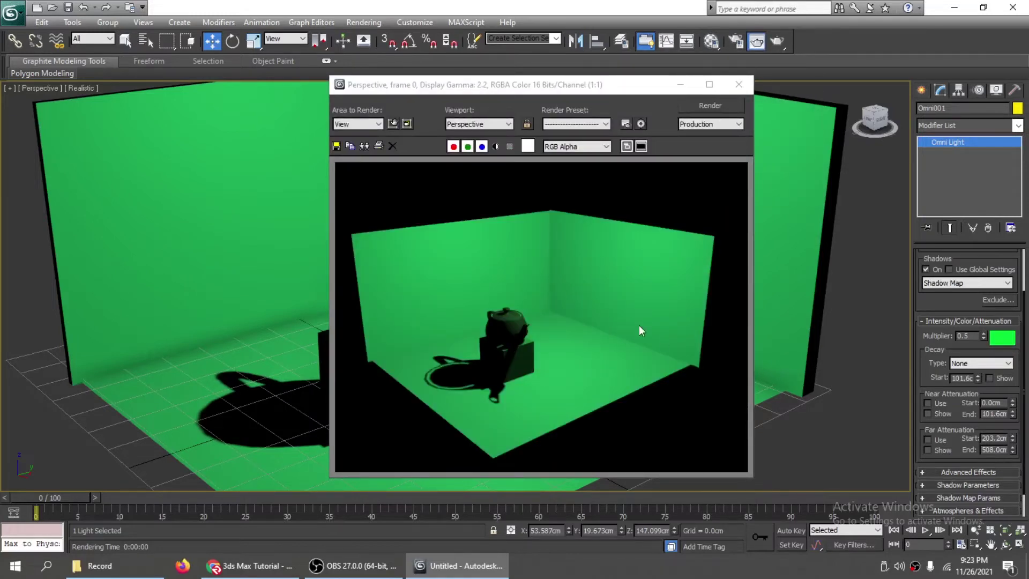
{"action": "left_click", "coordinate": [738, 84]}
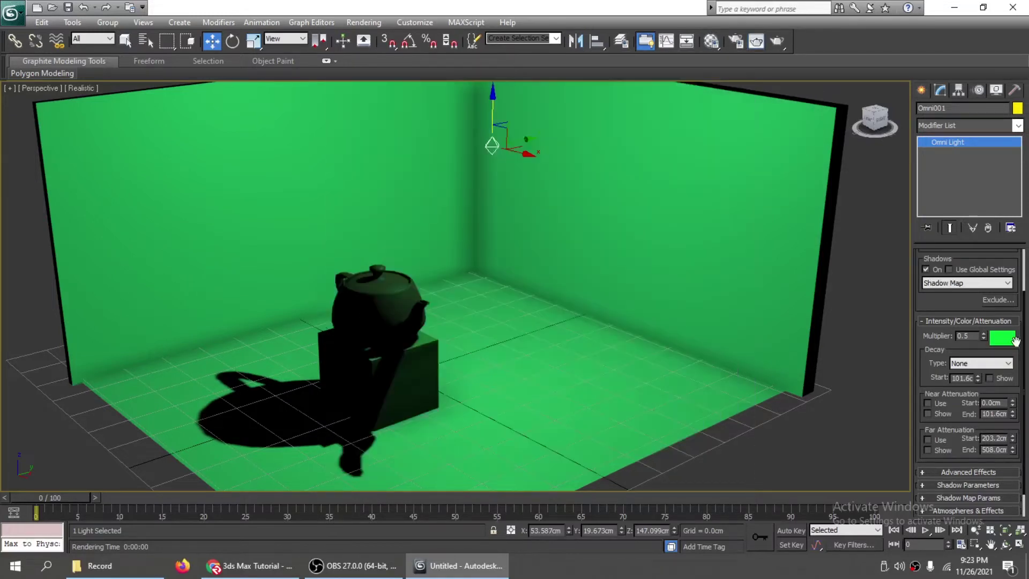
- Set the Omni light's color back to white, RGB 255, 255, 255
{"action": "left_click", "coordinate": [1004, 343]}
{"action": "left_click_drag", "start_coordinate": [377, 95], "coordinate": [379, 178]}
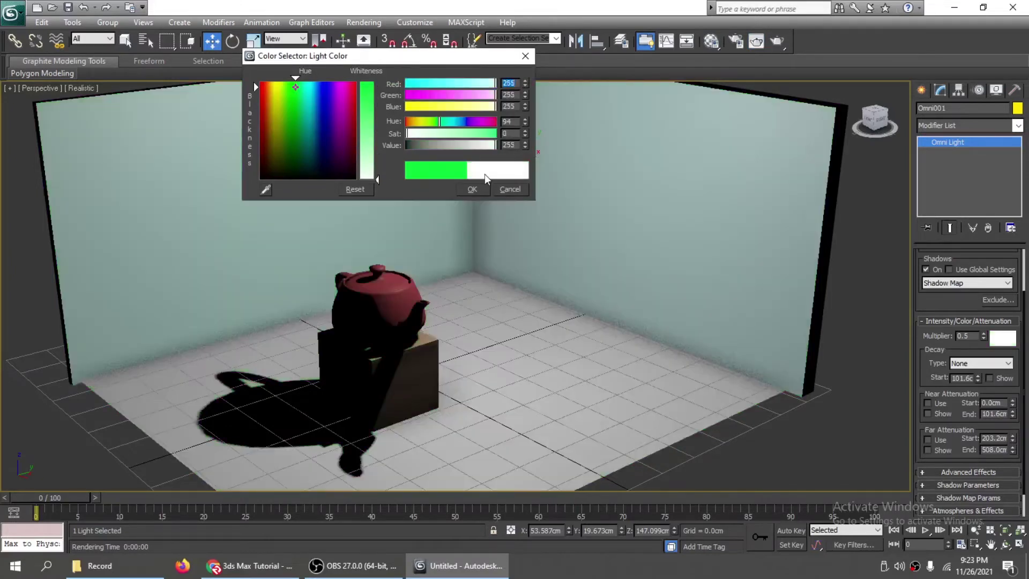
{"action": "left_click", "coordinate": [471, 189]}
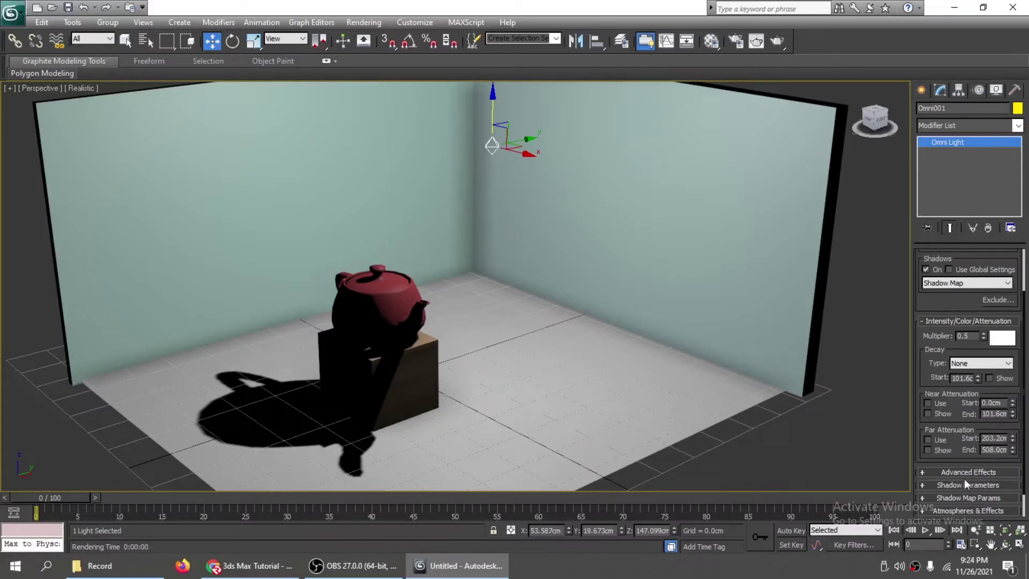
- Reduce the Omni light's object shadow density to 0.29, then render the perspective view and close the image
{"action": "scroll", "coordinate": [964, 478], "scroll_direction": "down", "scroll_amount": 2}
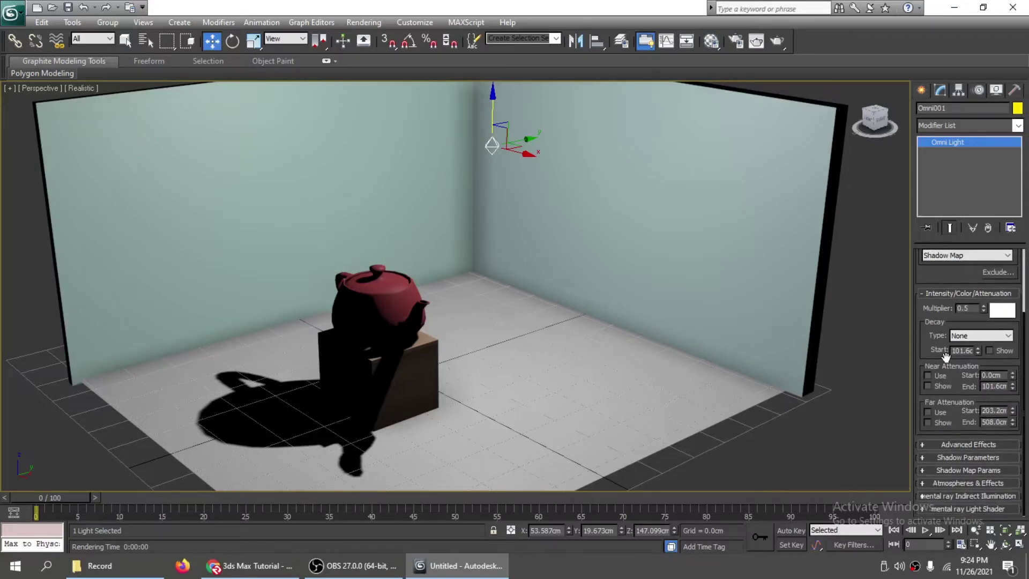
{"action": "left_click", "coordinate": [922, 458]}
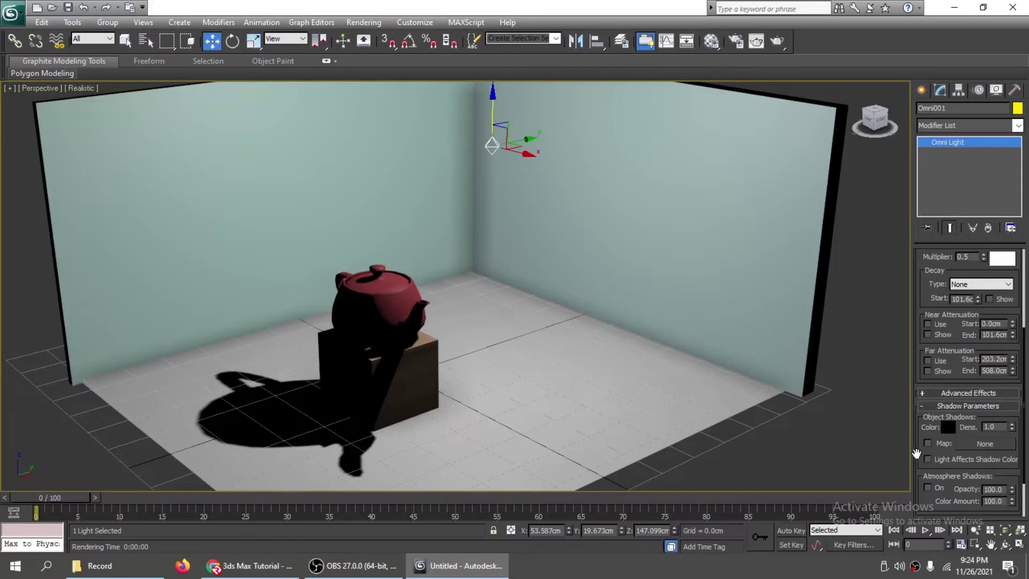
{"action": "scroll", "coordinate": [916, 454], "scroll_direction": "down", "scroll_amount": 4}
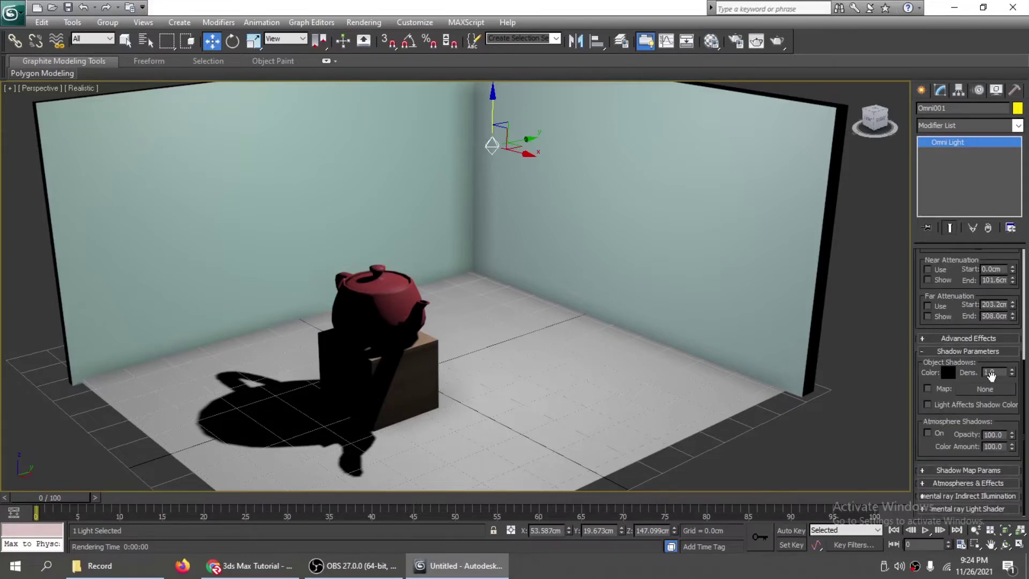
{"action": "left_click", "coordinate": [1011, 375]}
{"action": "left_click_drag", "start_coordinate": [1013, 378], "coordinate": [1011, 421]}
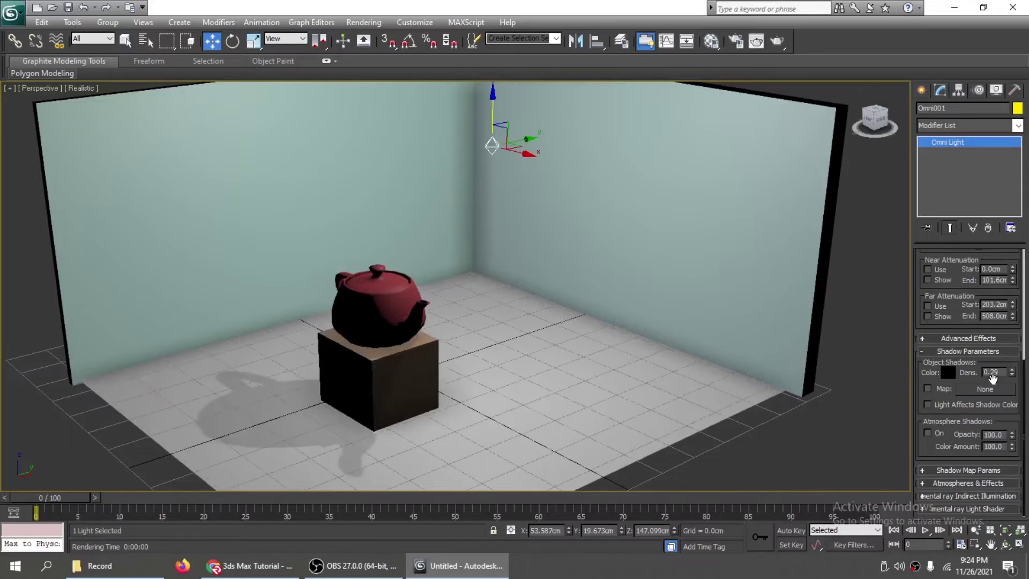
{"action": "left_click", "coordinate": [813, 453]}
{"action": "key", "text": "shift+q"}
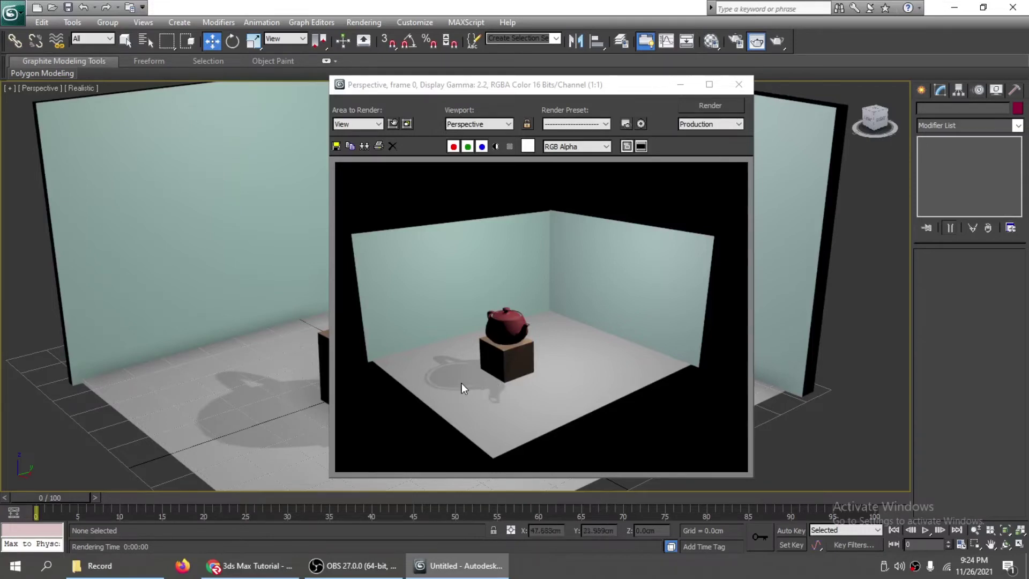
{"action": "left_click", "coordinate": [738, 86]}
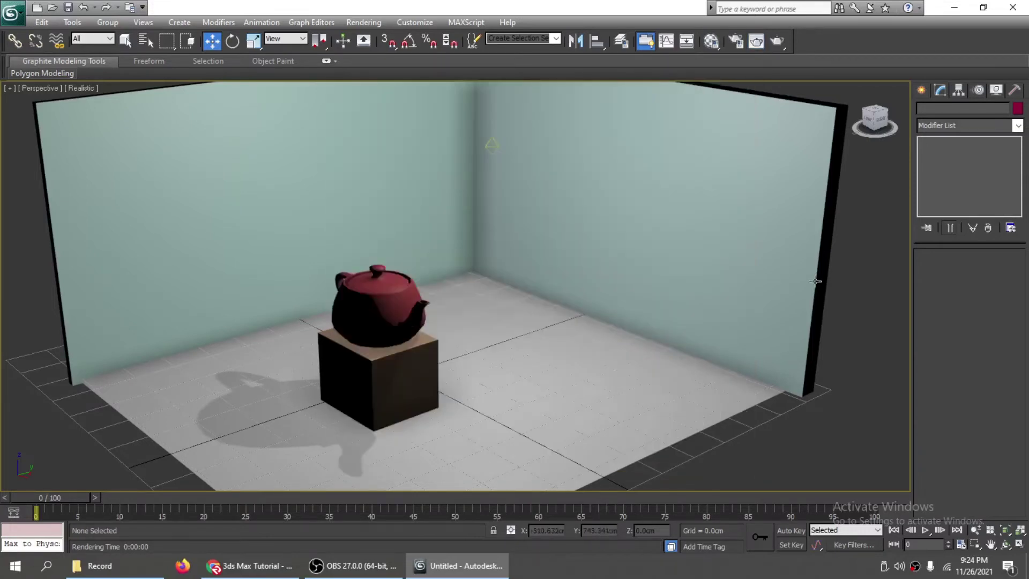
- Set the Omni light's object shadow density to 0.5, then render the perspective view and close the image
{"action": "left_click", "coordinate": [497, 140]}
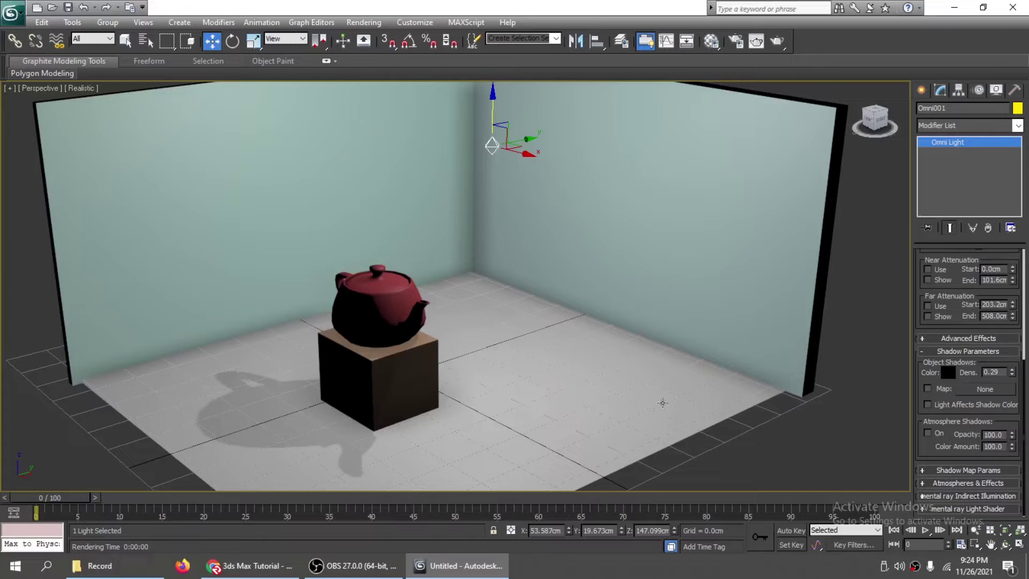
{"action": "left_click", "coordinate": [947, 373]}
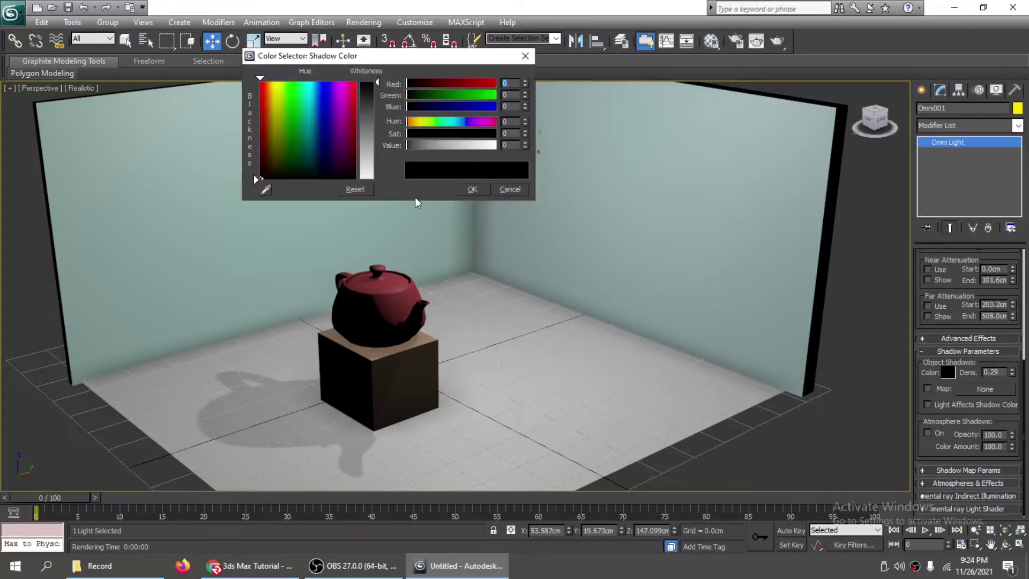
{"action": "left_click", "coordinate": [509, 190]}
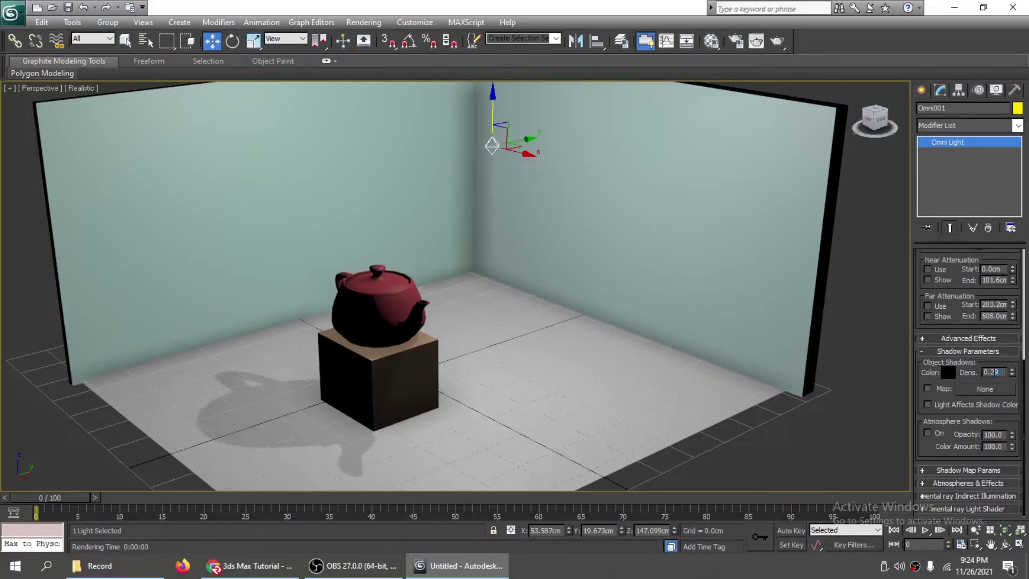
{"action": "left_click_drag", "start_coordinate": [995, 373], "coordinate": [993, 368]}
{"action": "type", "text": "58"}
{"action": "key", "text": "shift+q"}
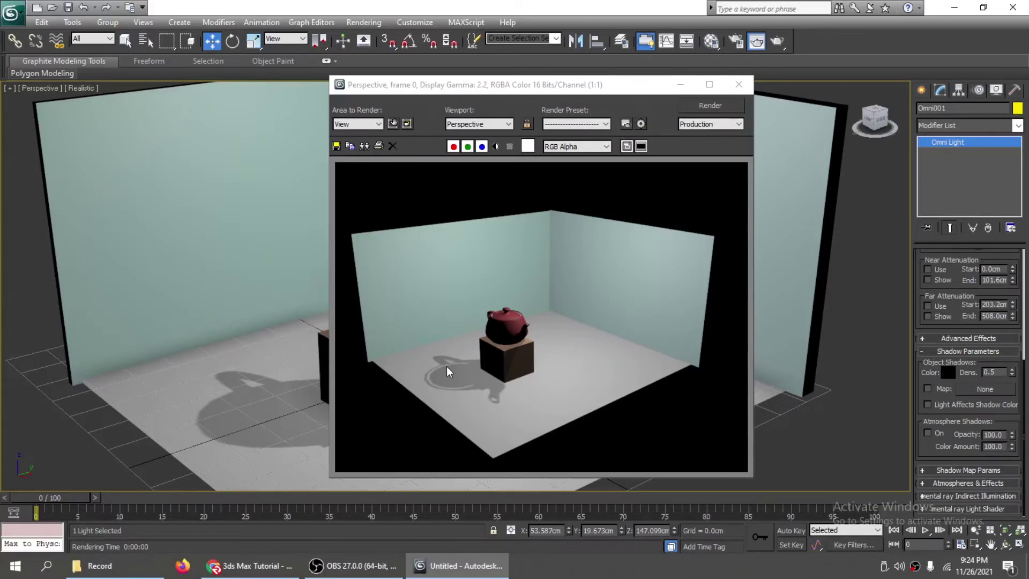
{"action": "left_click", "coordinate": [738, 85]}
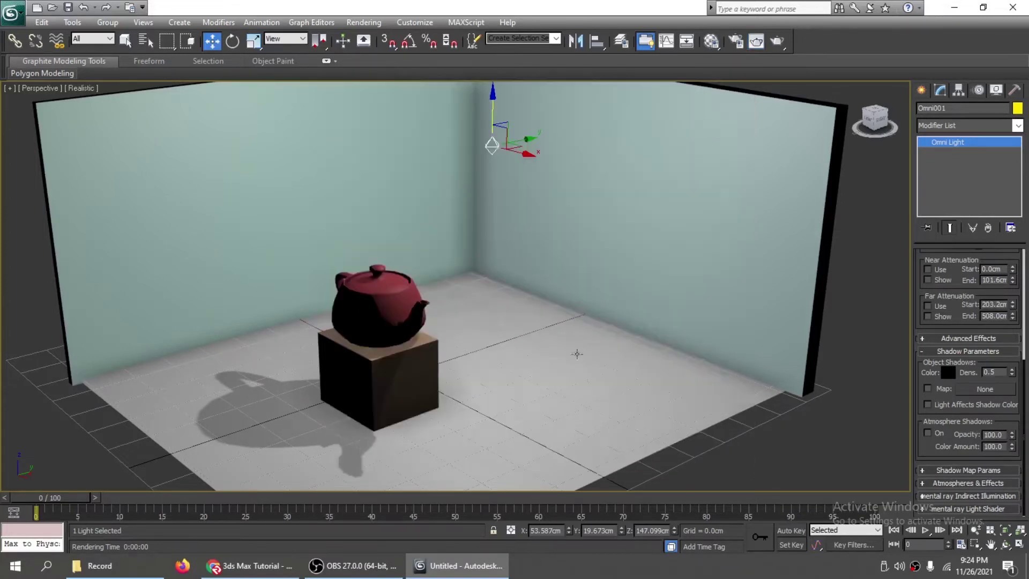
- Expand the Omni light's shadow map parameters and set its object shadow density to 1.0
{"action": "scroll", "coordinate": [634, 284], "scroll_direction": "up", "scroll_amount": 5}
{"action": "middle_click_drag", "start_coordinate": [659, 255], "coordinate": [626, 237]}
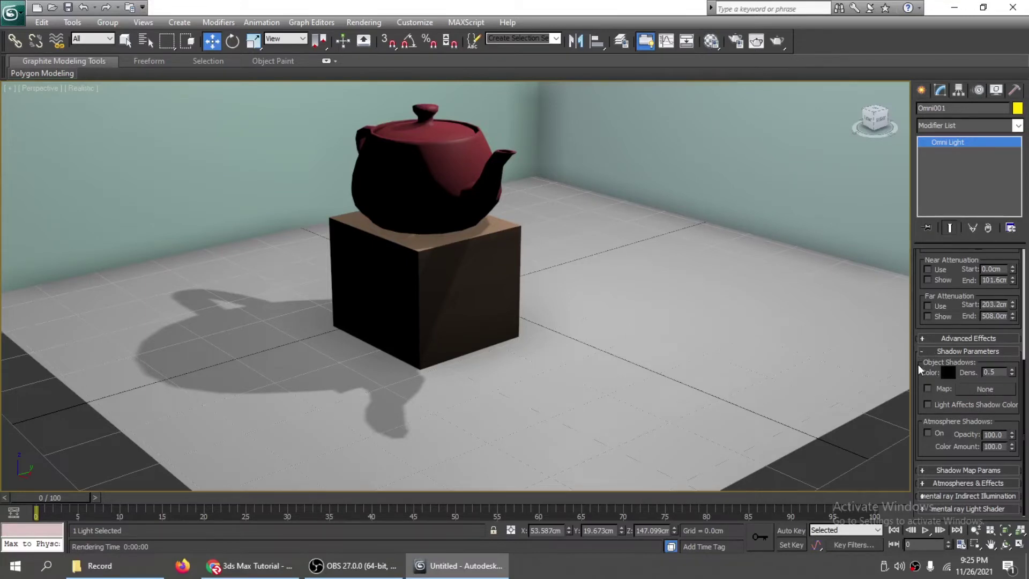
{"action": "left_click_drag", "start_coordinate": [917, 390], "coordinate": [919, 354]}
{"action": "left_click", "coordinate": [926, 473]}
{"action": "left_click_drag", "start_coordinate": [922, 474], "coordinate": [922, 413]}
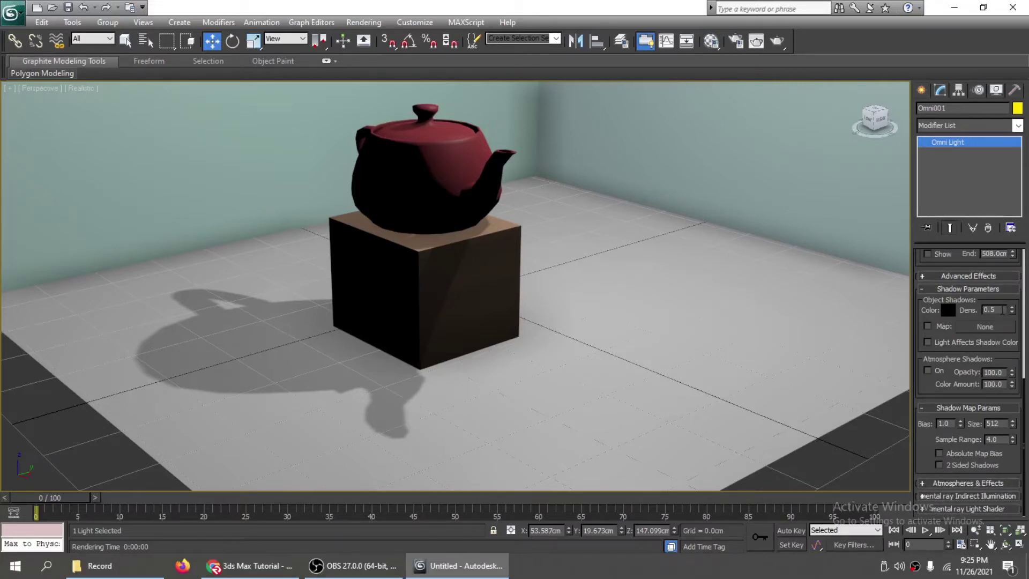
{"action": "left_click_drag", "start_coordinate": [1002, 309], "coordinate": [959, 309]}
{"action": "type", "text": "1"}
{"action": "key", "text": "Return"}
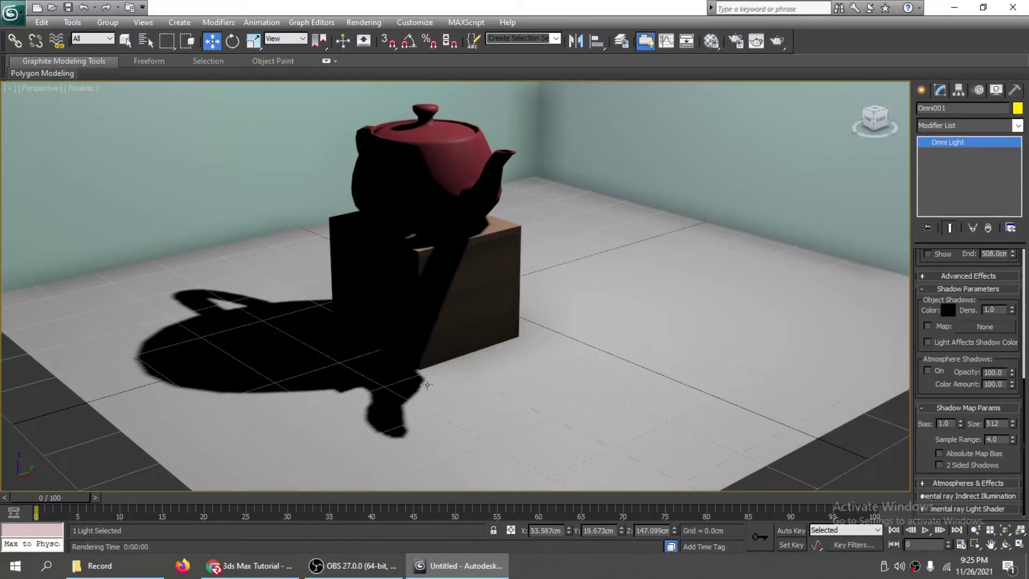
- Set the shadow map bias to 0.5, then render the close-up of the teapot and close the image
{"action": "left_click", "coordinate": [960, 425]}
{"action": "left_click_drag", "start_coordinate": [955, 427], "coordinate": [945, 424]}
{"action": "key", "text": "shift+q"}
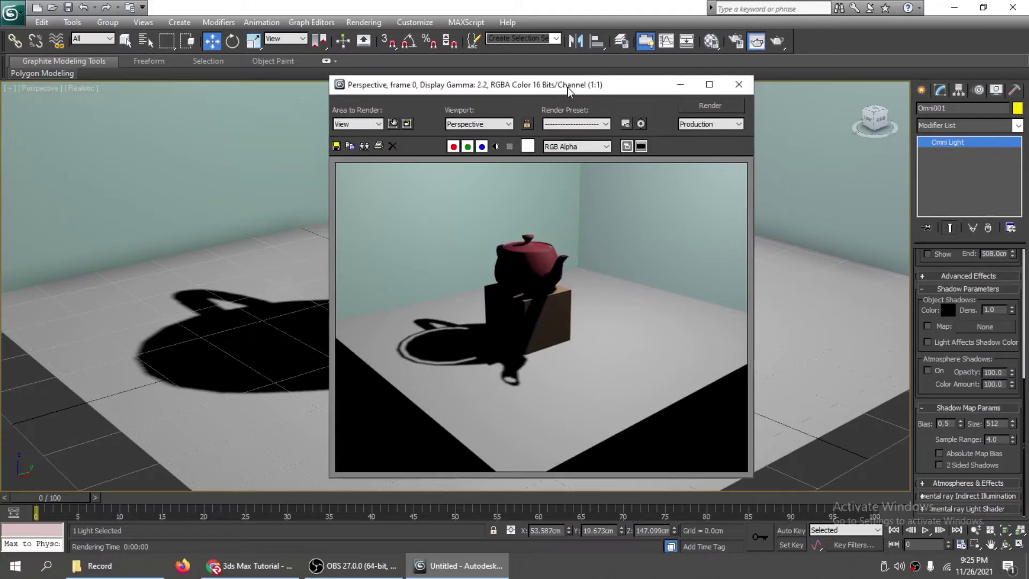
{"action": "left_click_drag", "start_coordinate": [560, 90], "coordinate": [730, 100]}
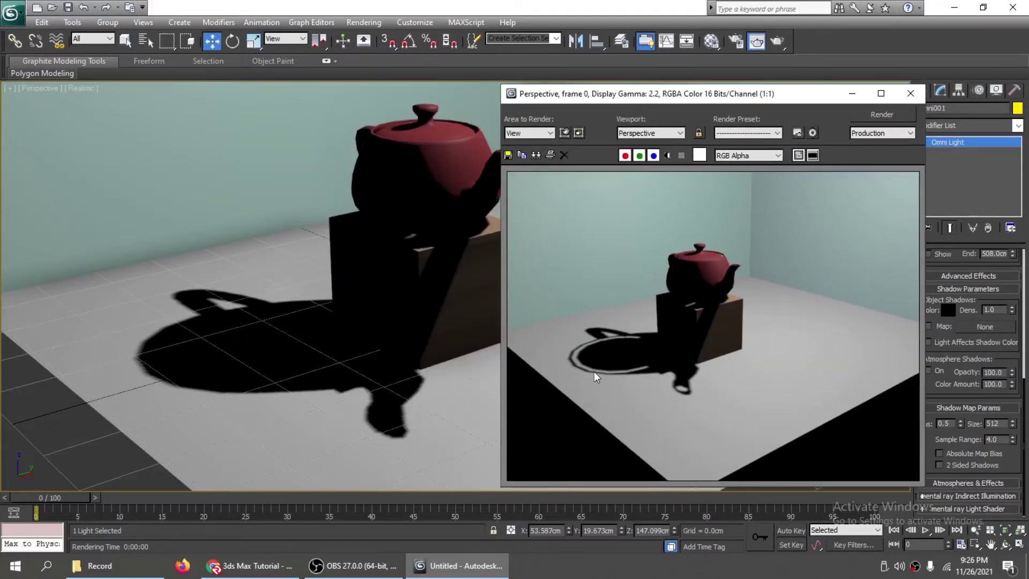
{"action": "left_click", "coordinate": [910, 93]}
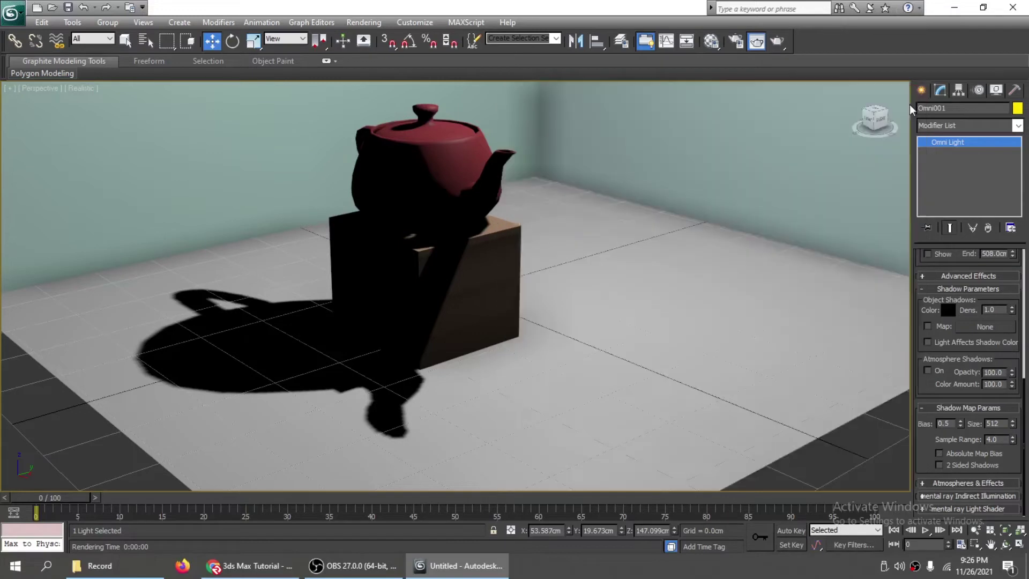
- Set the shadow map bias to 1.0 and its size to 100, then render the perspective view and close the image
{"action": "double_click", "coordinate": [946, 423]}
{"action": "type", "text": "1"}
{"action": "double_click", "coordinate": [997, 424]}
{"action": "type", "text": "100"}
{"action": "key", "text": "Return"}
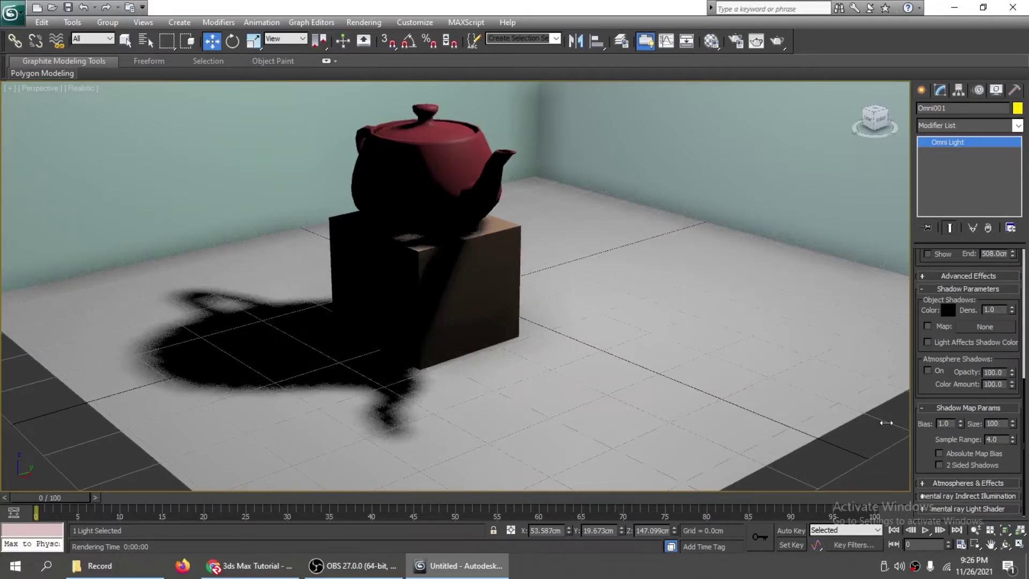
{"action": "key", "text": "shift+q"}
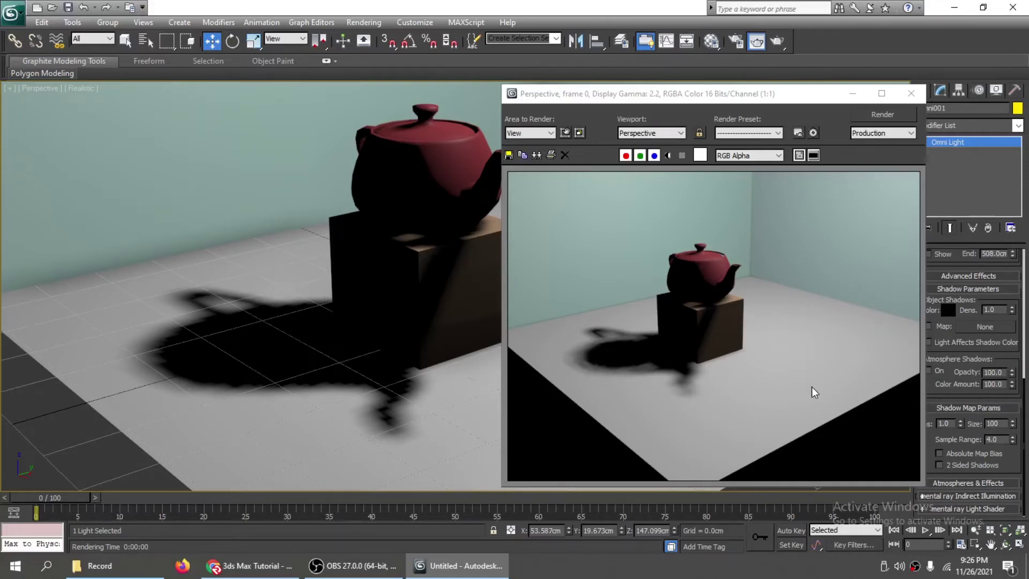
{"action": "left_click", "coordinate": [911, 93]}
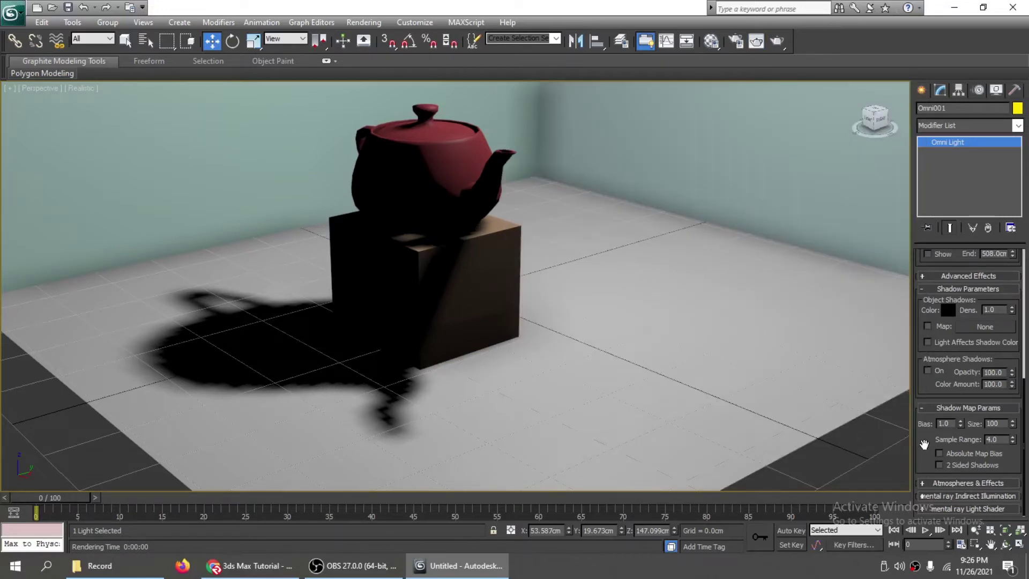
- Move the Omni light slightly down and toward the teapot in the front view, to about X 46.4 cm, Z 139.7 cm
{"action": "left_click_drag", "start_coordinate": [924, 393], "coordinate": [923, 466]}
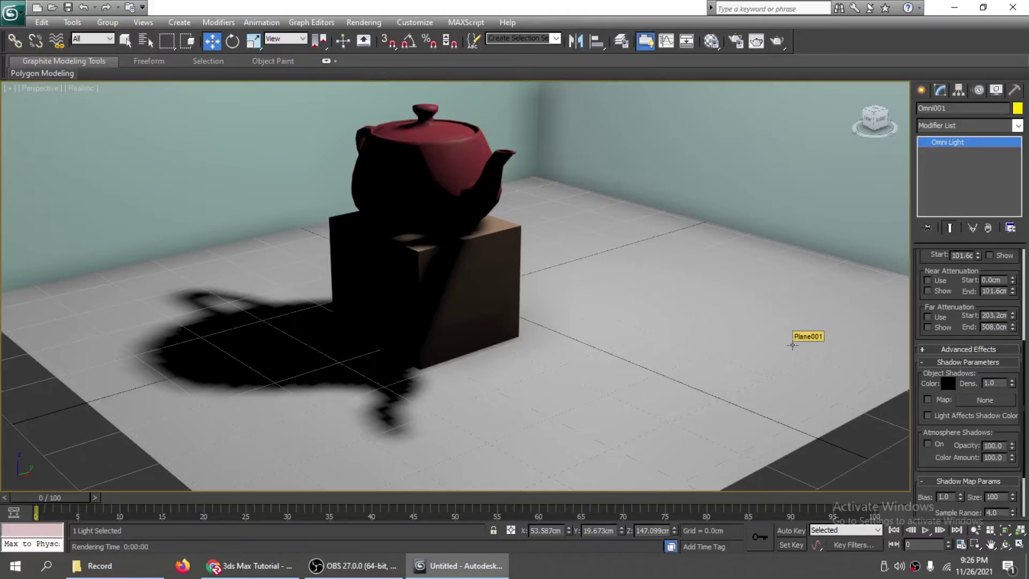
{"action": "key", "text": "f"}
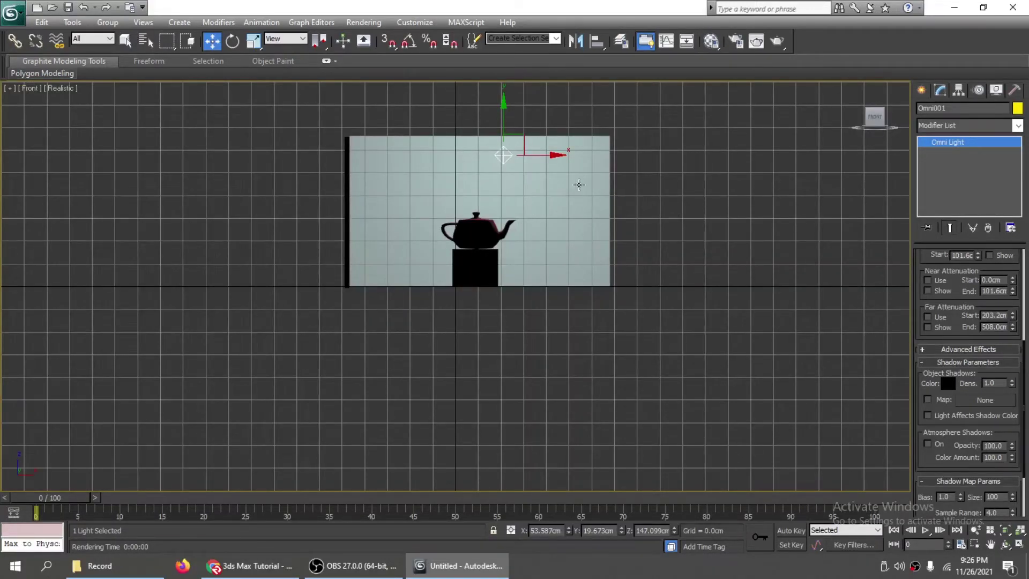
{"action": "mouse_move", "coordinate": [521, 138]}
{"action": "left_mouse_down"}
{"action": "mouse_move", "coordinate": [516, 154]}
{"action": "mouse_move", "coordinate": [515, 144]}
{"action": "left_mouse_up"}
- Create a Target Spot light in the left view, placed above and outside the room and aimed diagonally down at the room's upper edge
{"action": "key", "text": "l"}
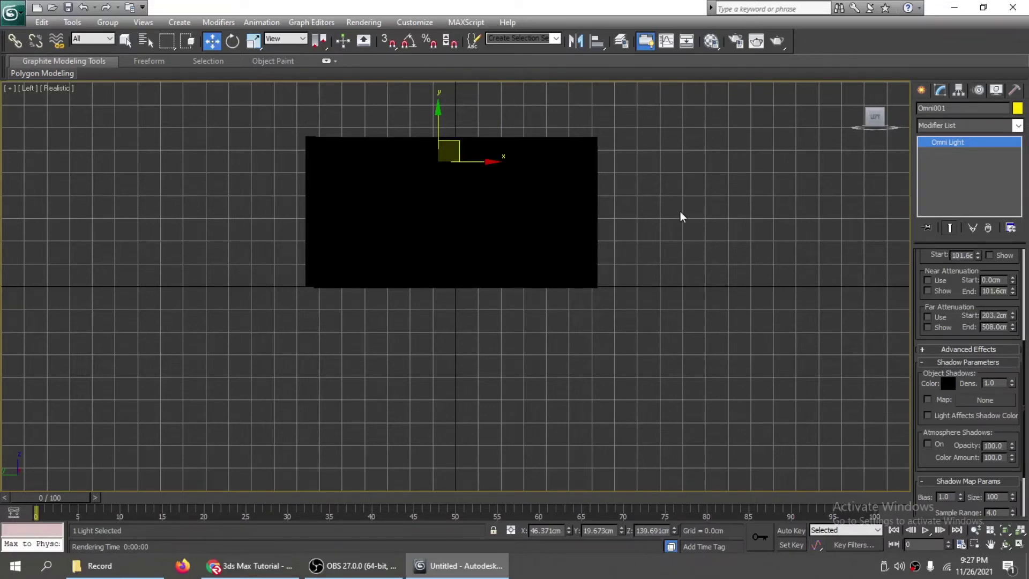
{"action": "left_click", "coordinate": [921, 90]}
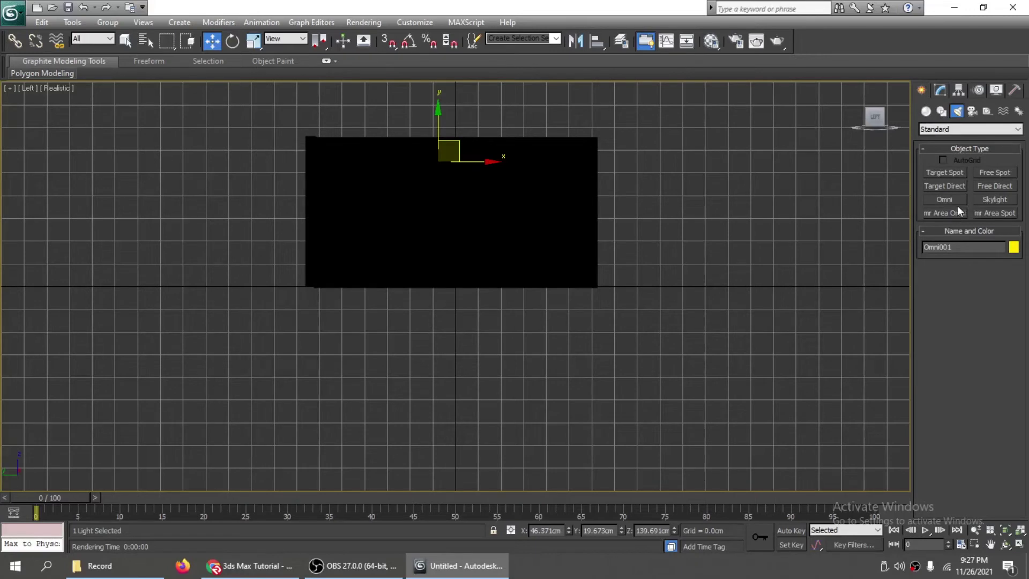
{"action": "left_click", "coordinate": [956, 174]}
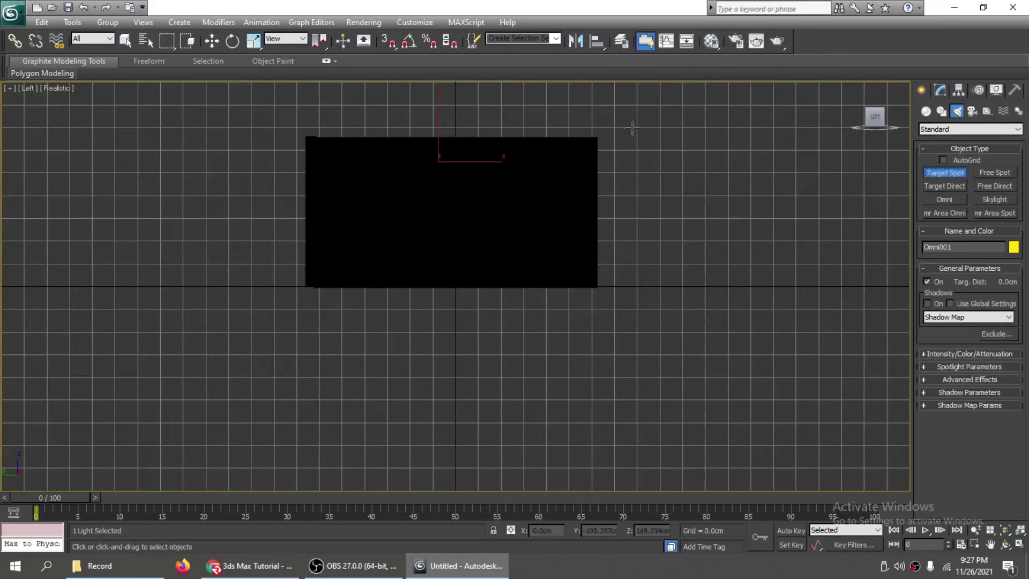
{"action": "middle_click_drag", "start_coordinate": [699, 170], "coordinate": [687, 268]}
{"action": "left_click_drag", "start_coordinate": [680, 121], "coordinate": [537, 230]}
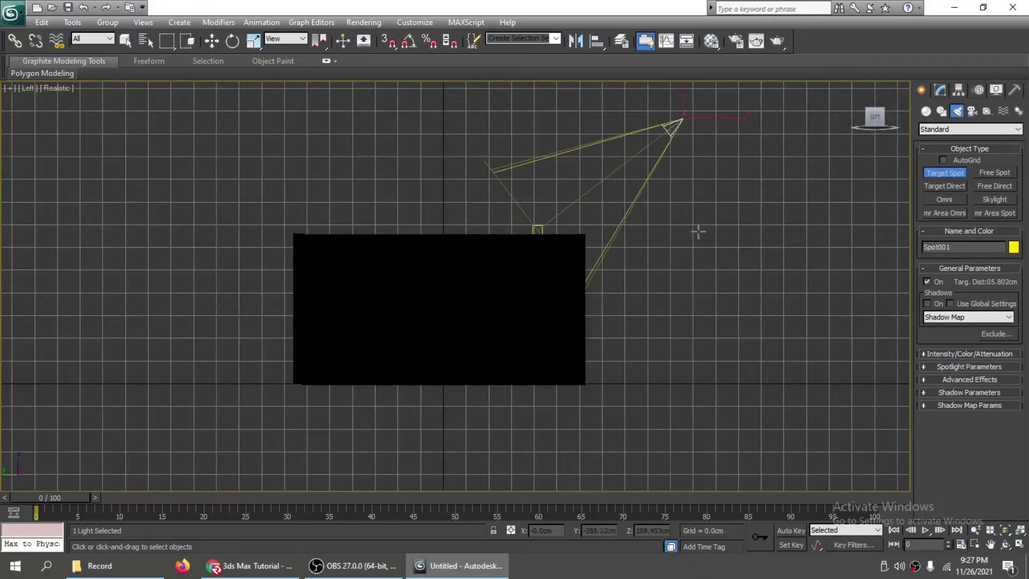
- In the perspective view, move the spotlight's target to about X -14.6 cm, Y -140.7 cm, Z 132.2 cm
{"action": "key", "text": "f"}
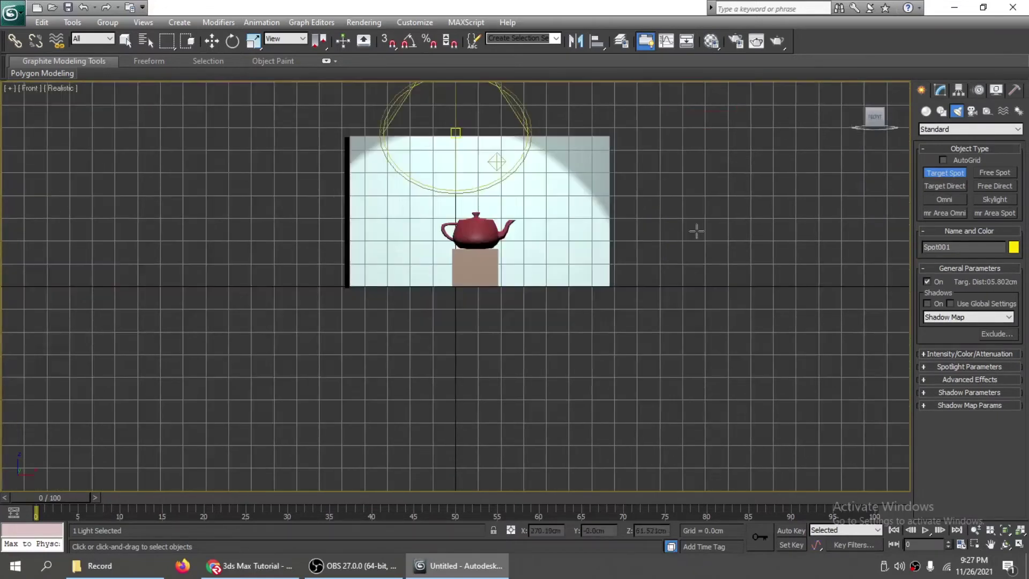
{"action": "key", "text": "l"}
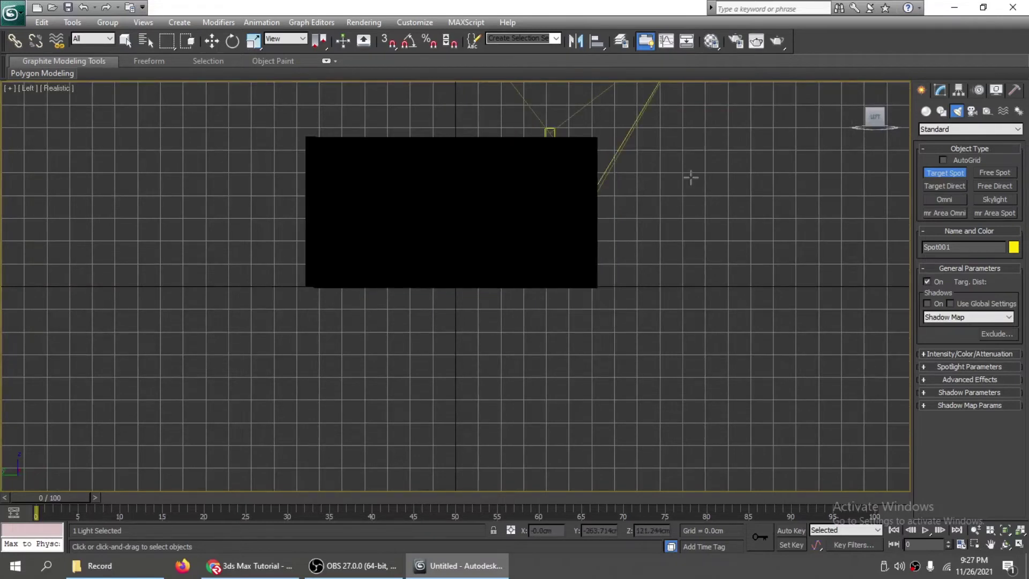
{"action": "key", "text": "p"}
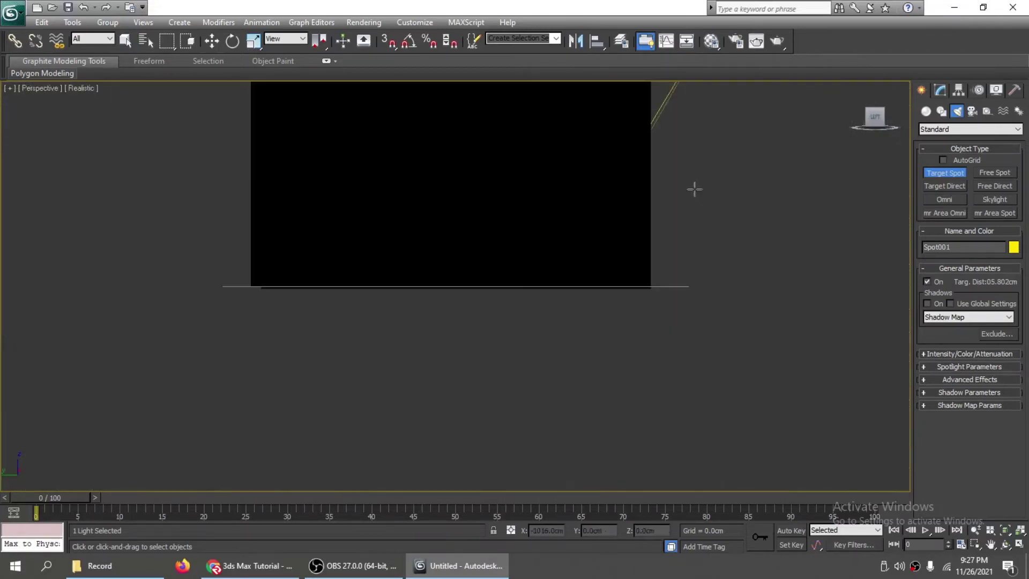
{"action": "left_click_drag", "start_coordinate": [876, 118], "coordinate": [827, 138]}
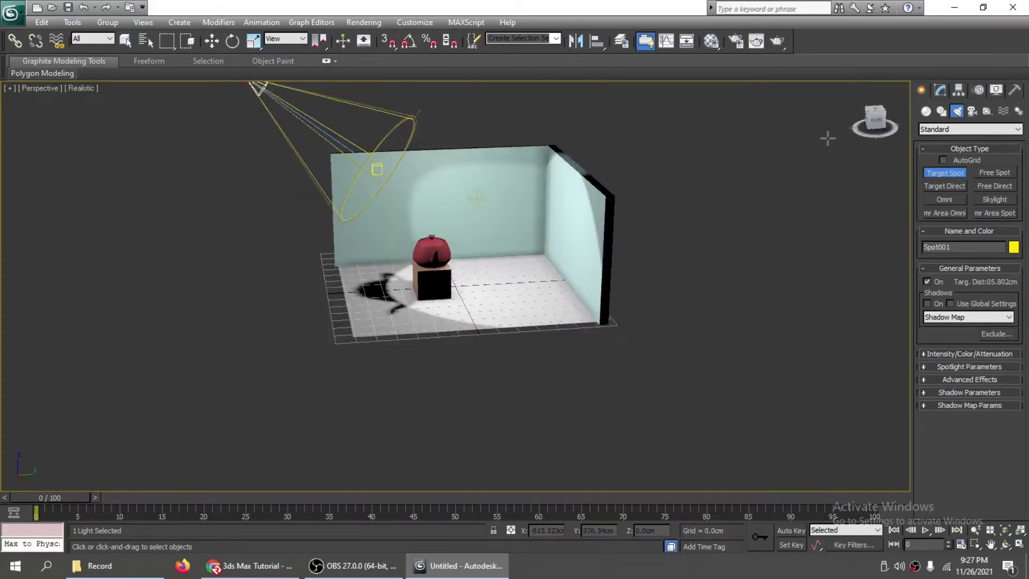
{"action": "middle_click_drag", "start_coordinate": [393, 111], "coordinate": [393, 170]}
{"action": "key", "text": "w"}
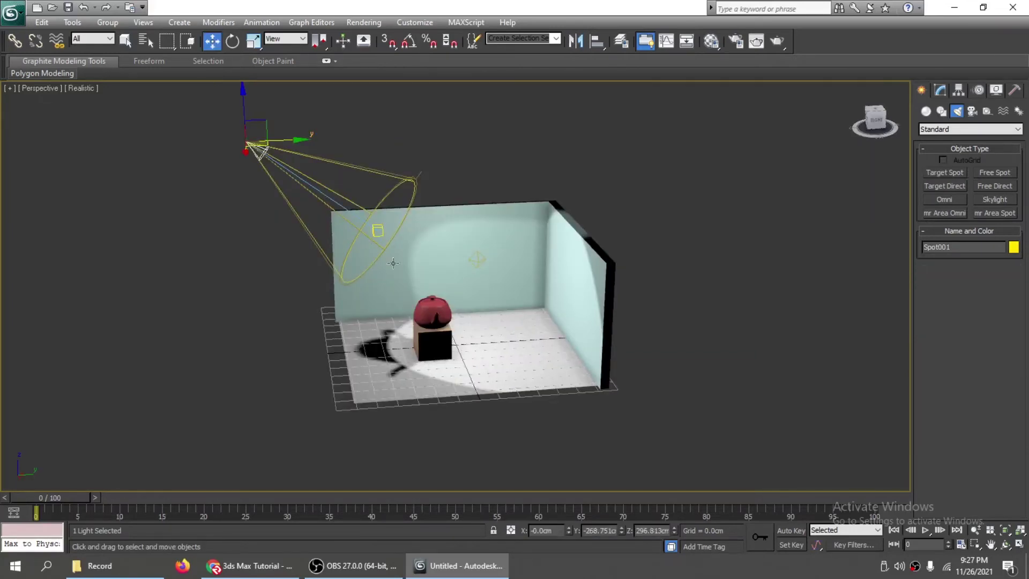
{"action": "left_click", "coordinate": [377, 231]}
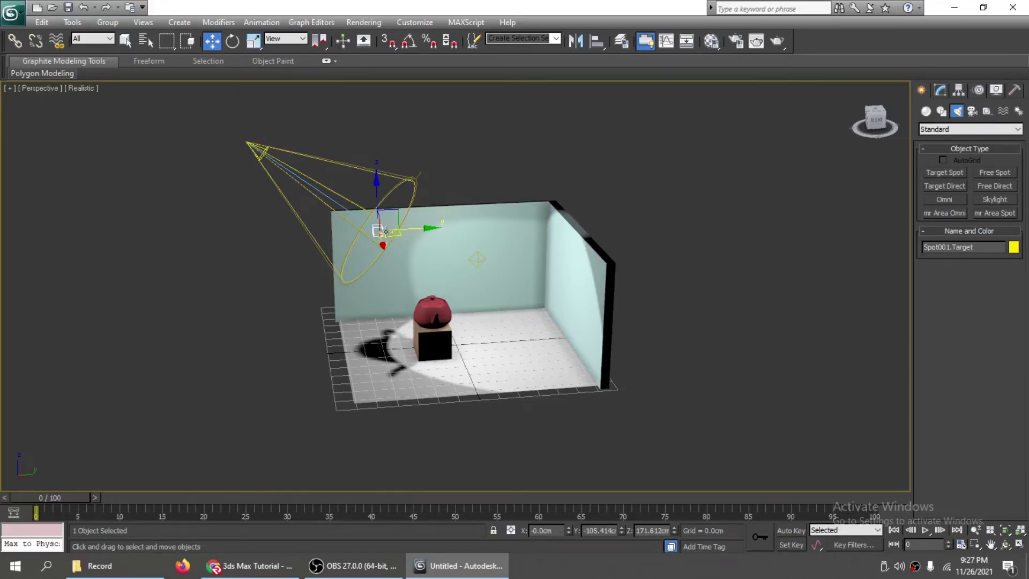
{"action": "left_click_drag", "start_coordinate": [386, 231], "coordinate": [349, 230]}
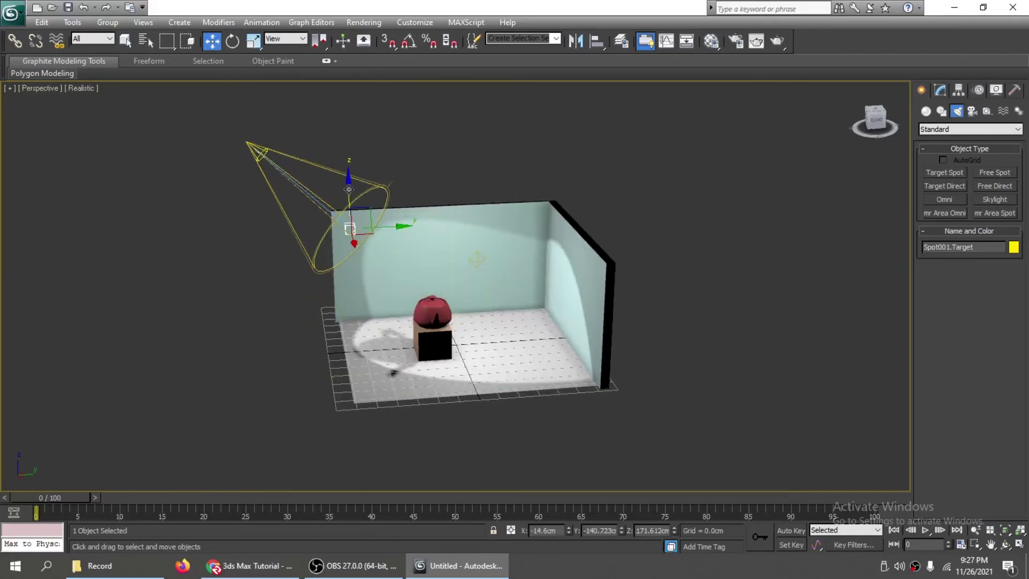
{"action": "left_click_drag", "start_coordinate": [349, 189], "coordinate": [345, 218]}
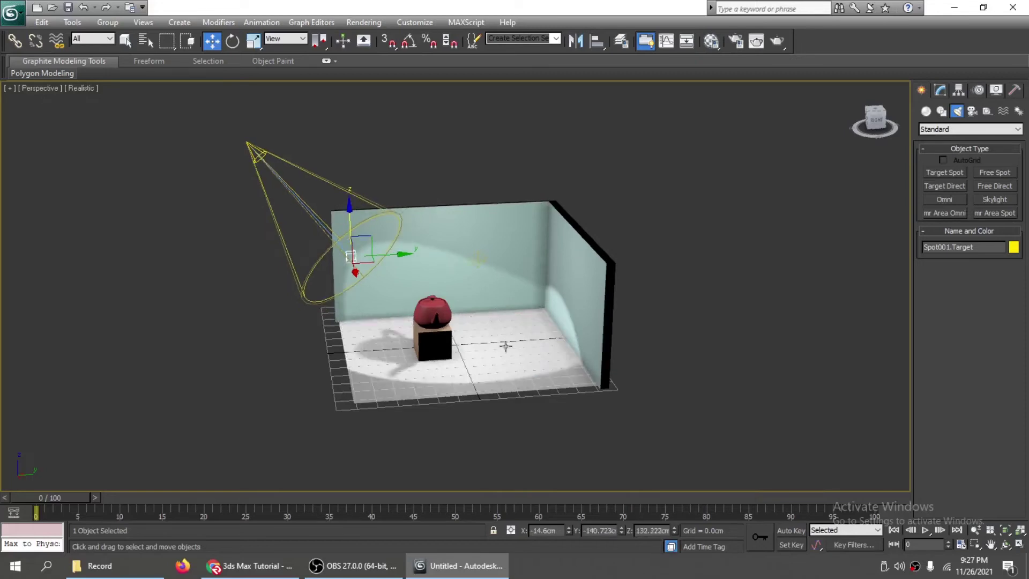
- Render the perspective view with the spotlight lighting the room, then close the image
{"action": "scroll", "coordinate": [712, 360], "scroll_direction": "up", "scroll_amount": 3}
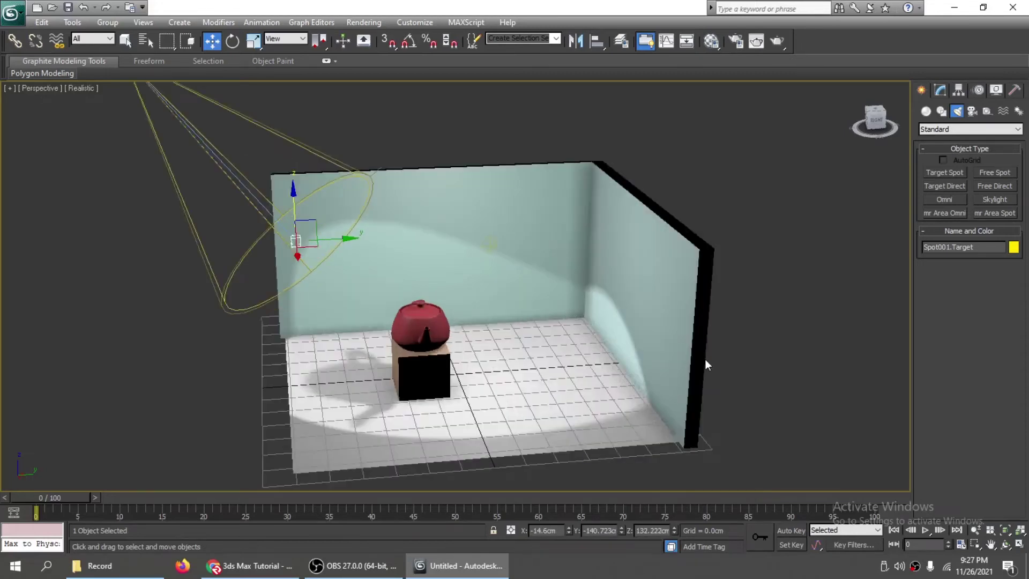
{"action": "key", "text": "shift+q"}
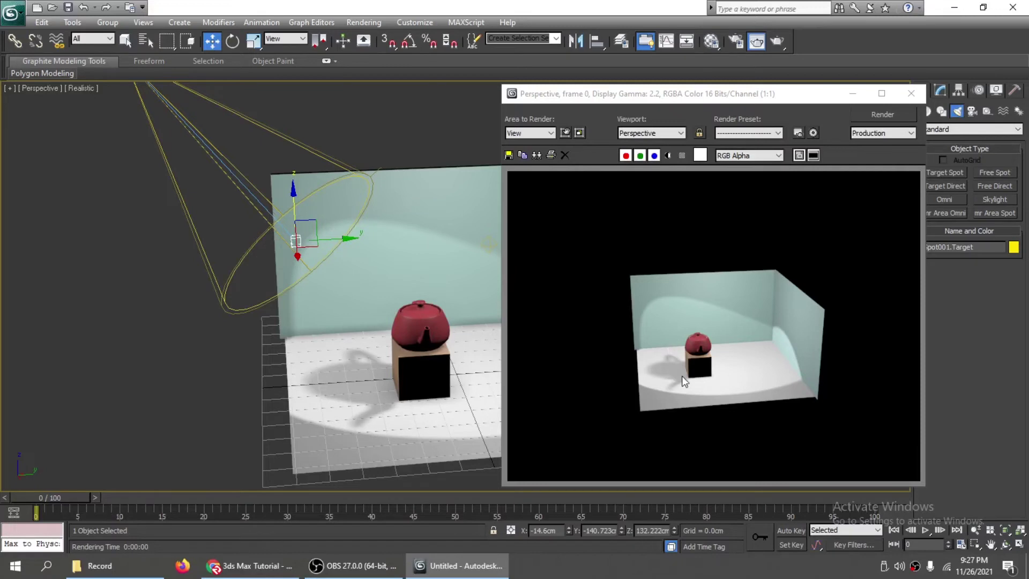
{"action": "left_click", "coordinate": [911, 93]}
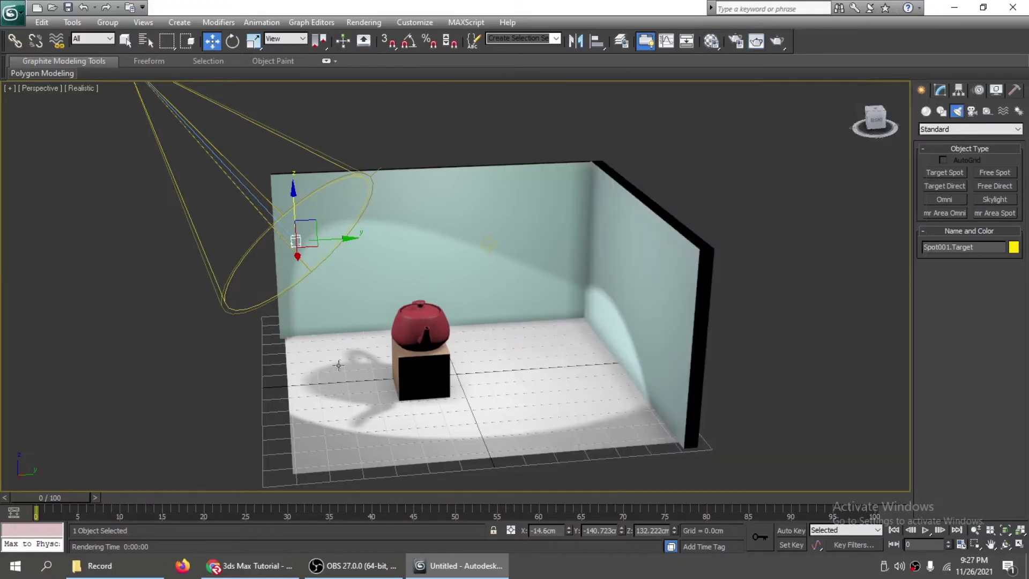
{"action": "left_click", "coordinate": [236, 176]}
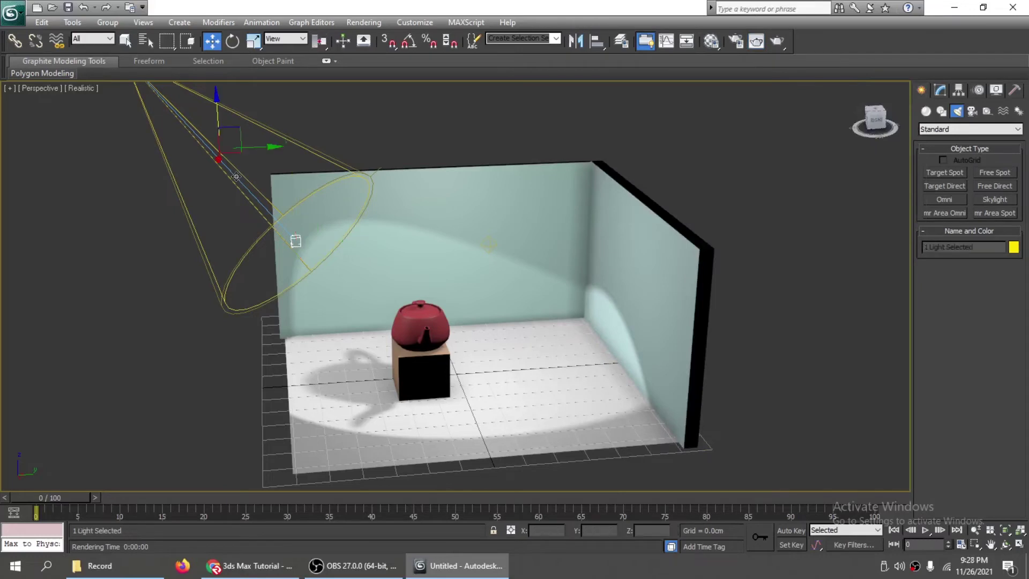
{"action": "left_click", "coordinate": [258, 207]}
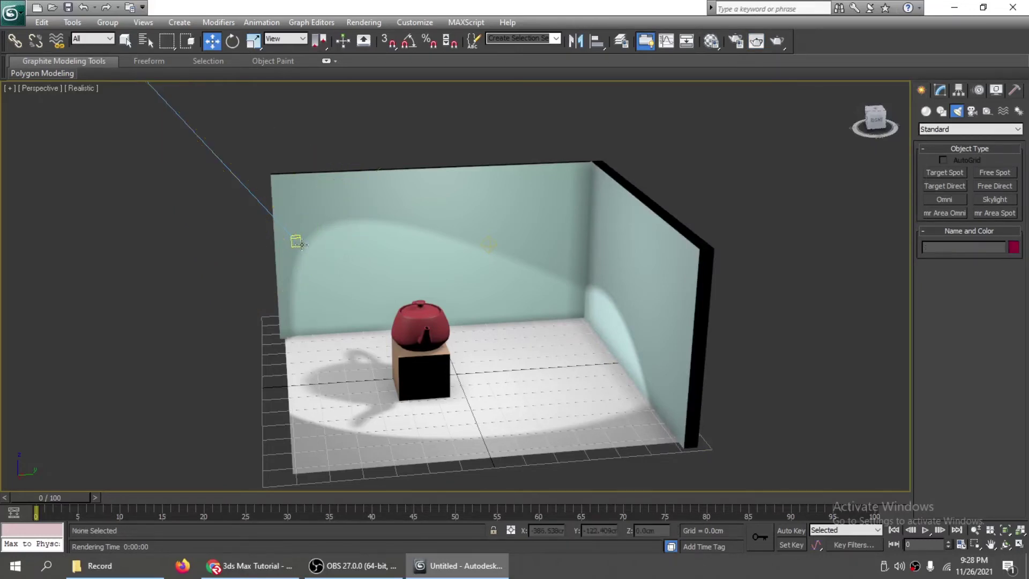
{"action": "left_click", "coordinate": [241, 183]}
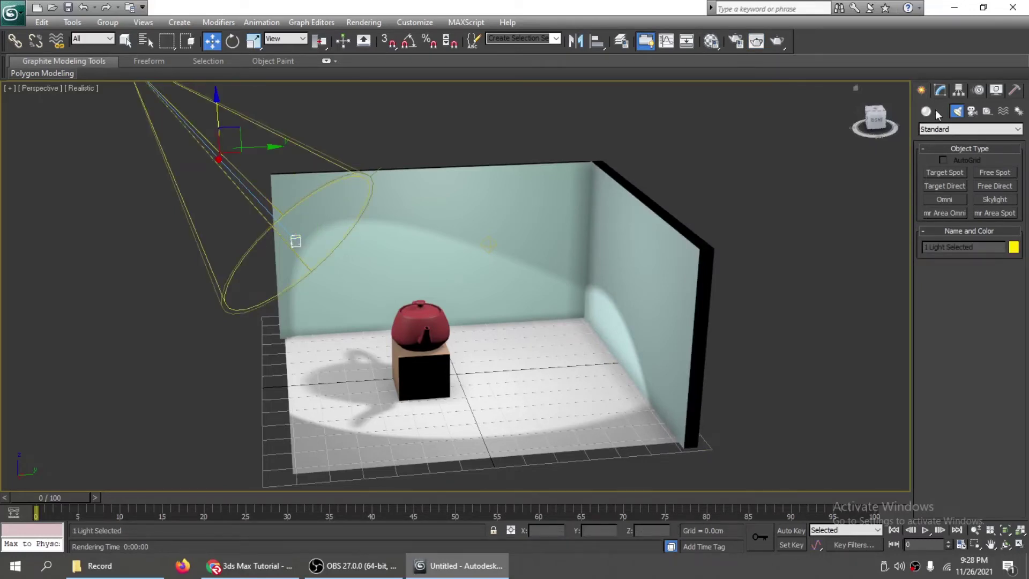
- Select only Spot001 from the scene's object list and turn on its shadows in its modify parameters
{"action": "left_click", "coordinate": [940, 91]}
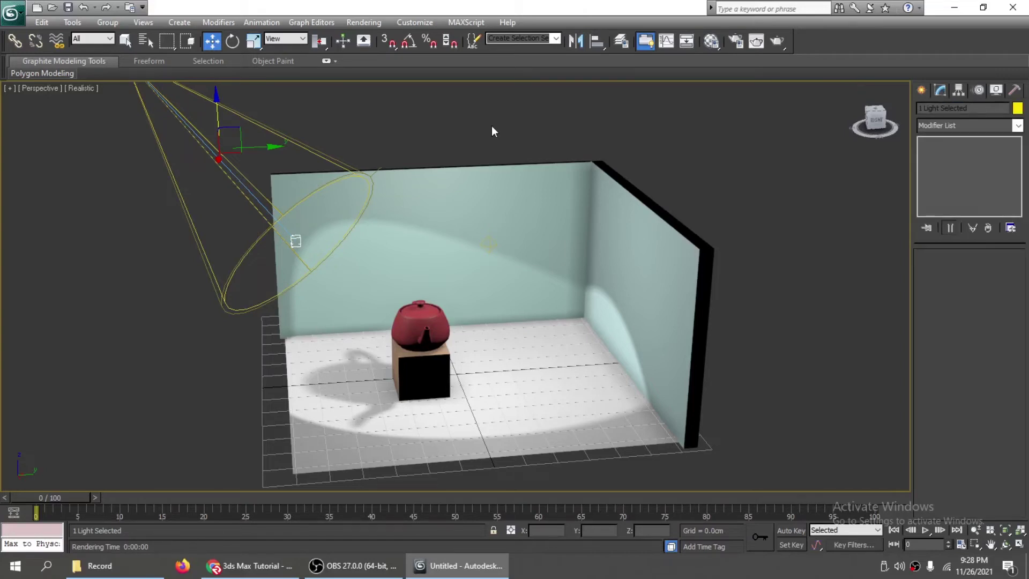
{"action": "left_click", "coordinate": [281, 170]}
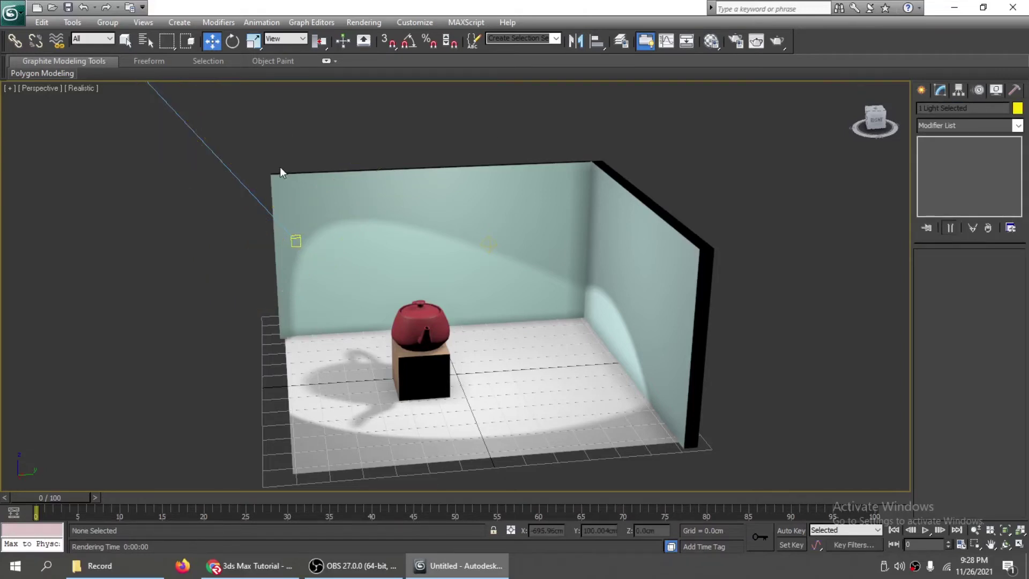
{"action": "left_click", "coordinate": [146, 41]}
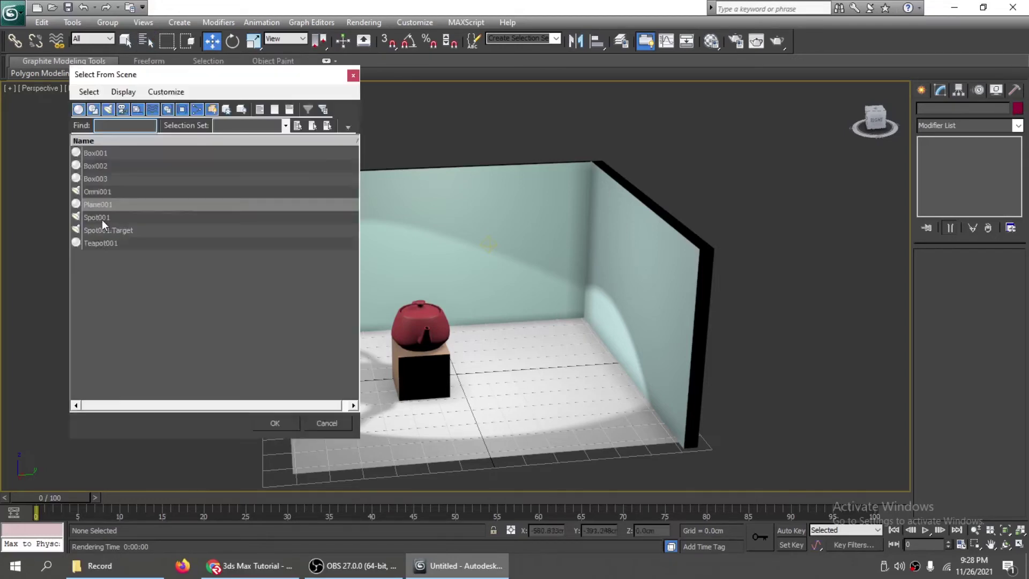
{"action": "left_click", "coordinate": [102, 218]}
{"action": "left_click", "coordinate": [275, 423]}
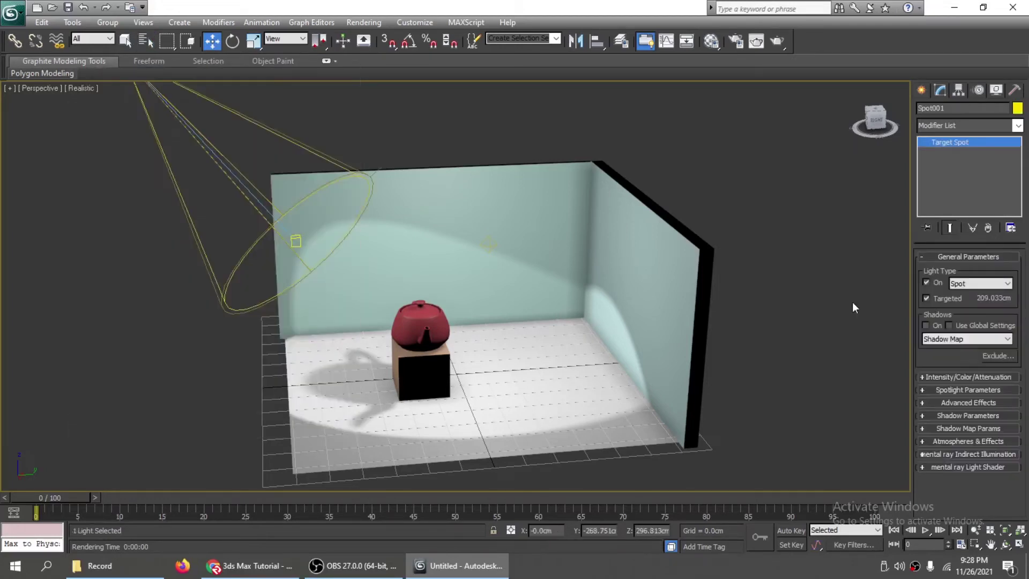
{"action": "left_click", "coordinate": [926, 326]}
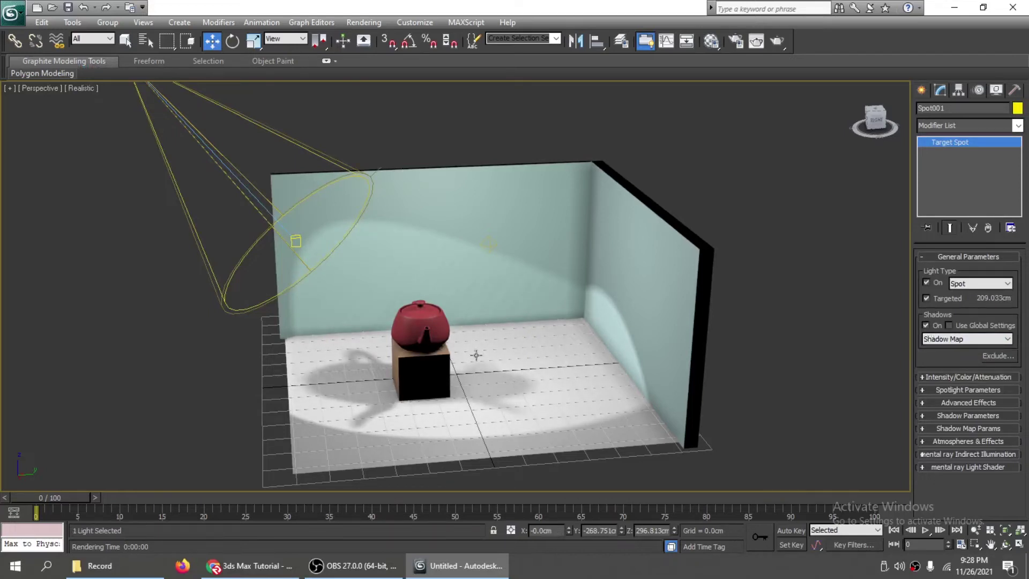
- Deselect the spotlight, render the perspective view with its shadows, and close the image
{"action": "left_click", "coordinate": [791, 378]}
{"action": "key", "text": "shift+q"}
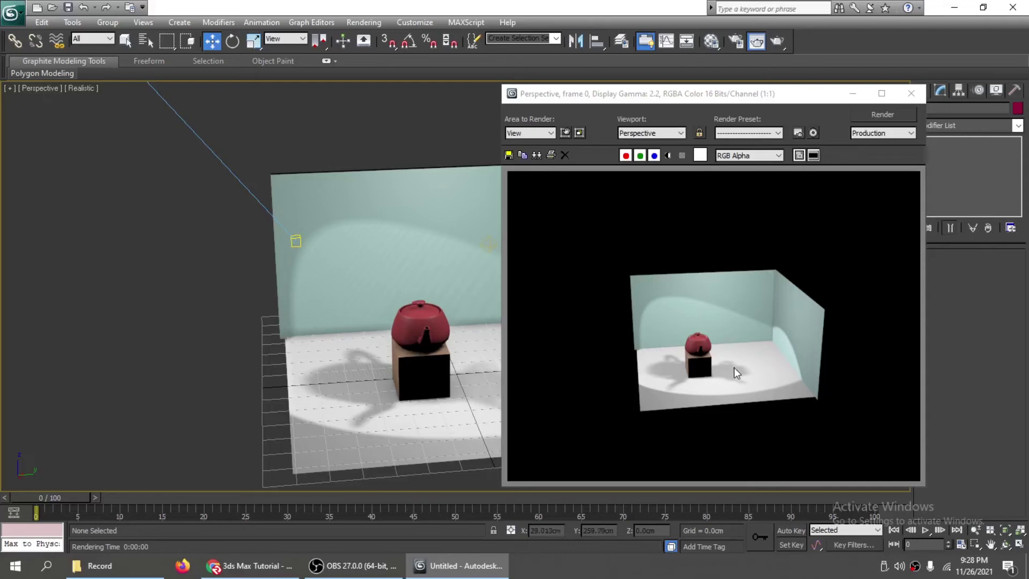
{"action": "left_click", "coordinate": [911, 95]}
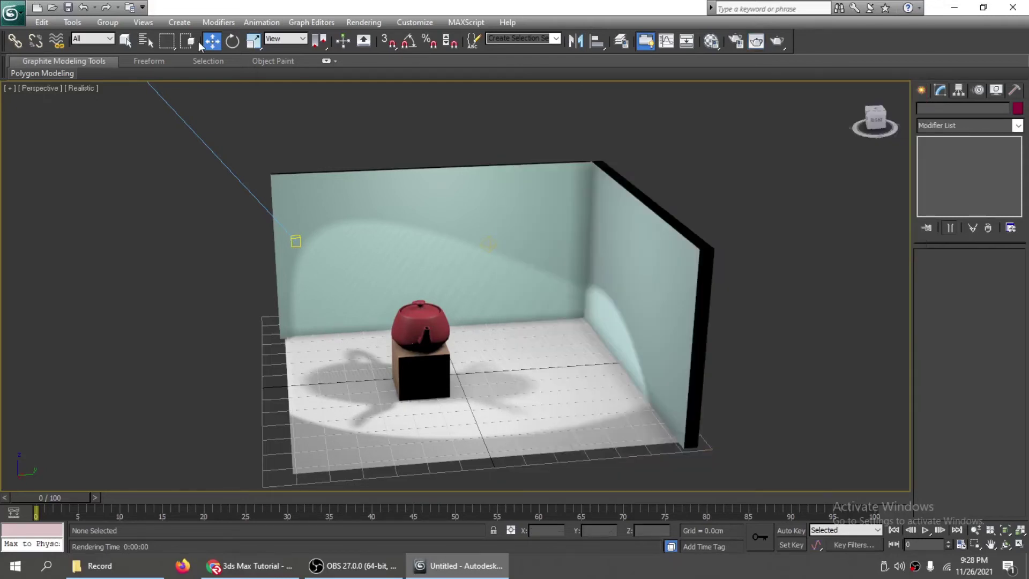
- Reselect Spot001 by name and expand its spotlight parameters to show the light cone settings
{"action": "key", "text": "h"}
{"action": "left_click", "coordinate": [111, 217]}
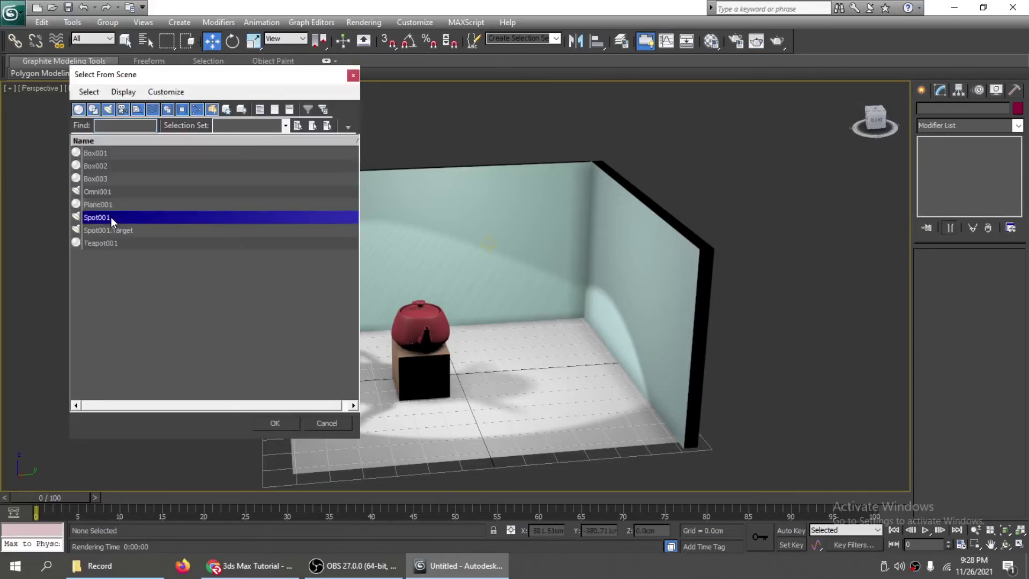
{"action": "double_click", "coordinate": [111, 217]}
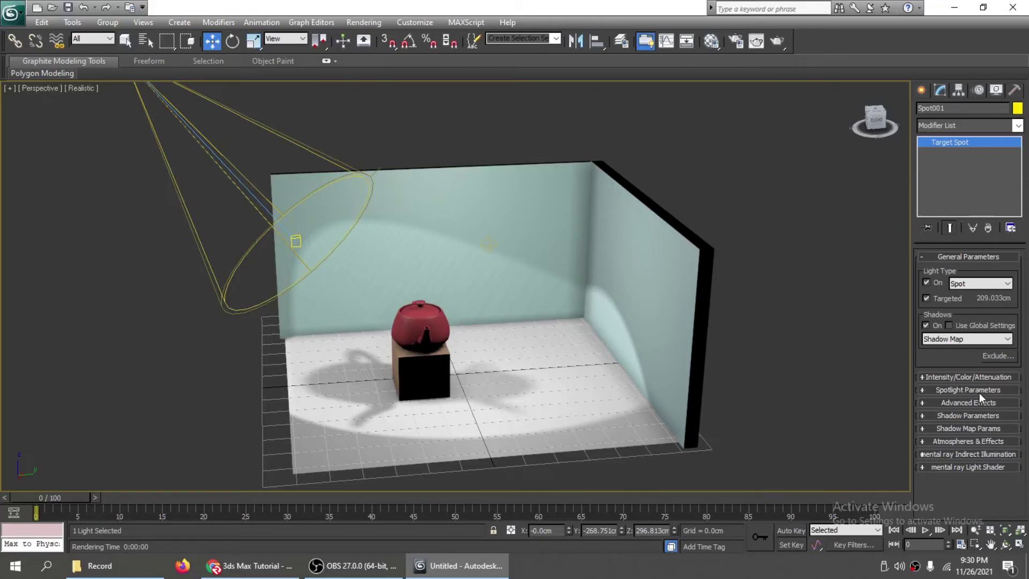
{"action": "left_click", "coordinate": [921, 390]}
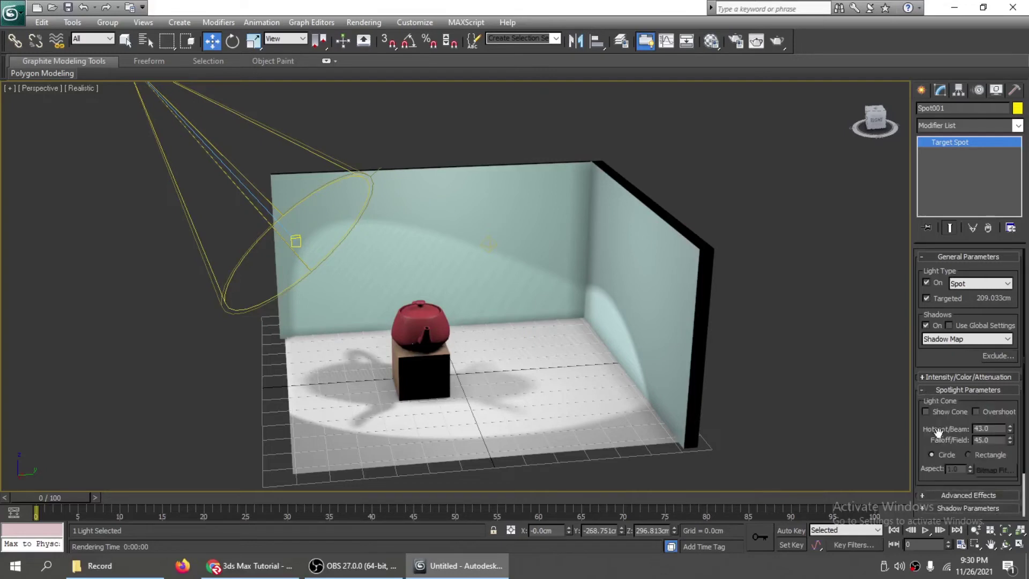
{"action": "left_click_drag", "start_coordinate": [922, 440], "coordinate": [925, 421]}
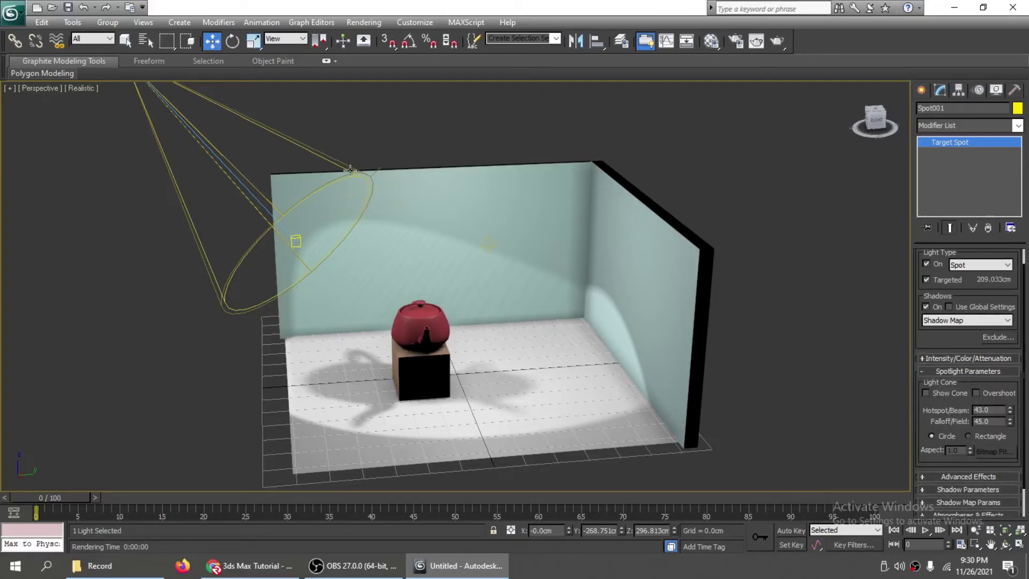
- Lower the spotlight's target toward the floor to about Z 45.9 cm, keeping the target selected
{"action": "left_click", "coordinate": [295, 240]}
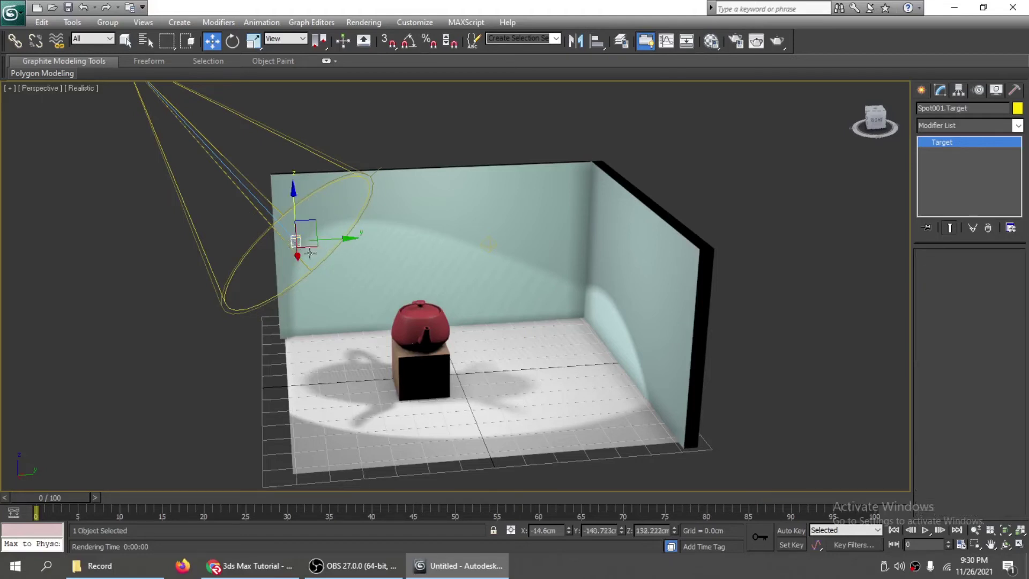
{"action": "left_click_drag", "start_coordinate": [295, 206], "coordinate": [301, 334]}
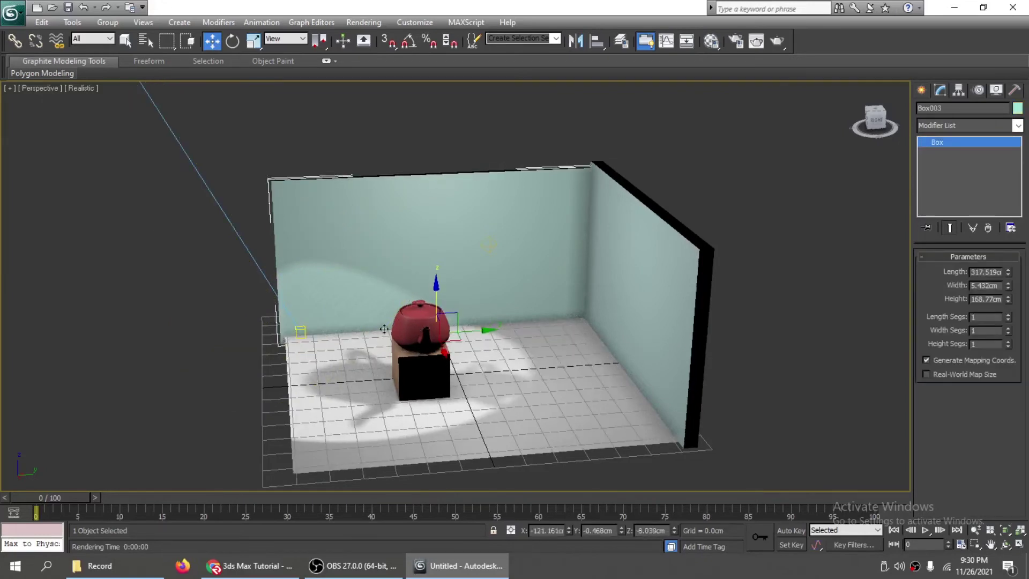
{"action": "left_click", "coordinate": [301, 334]}
{"action": "left_click", "coordinate": [343, 333]}
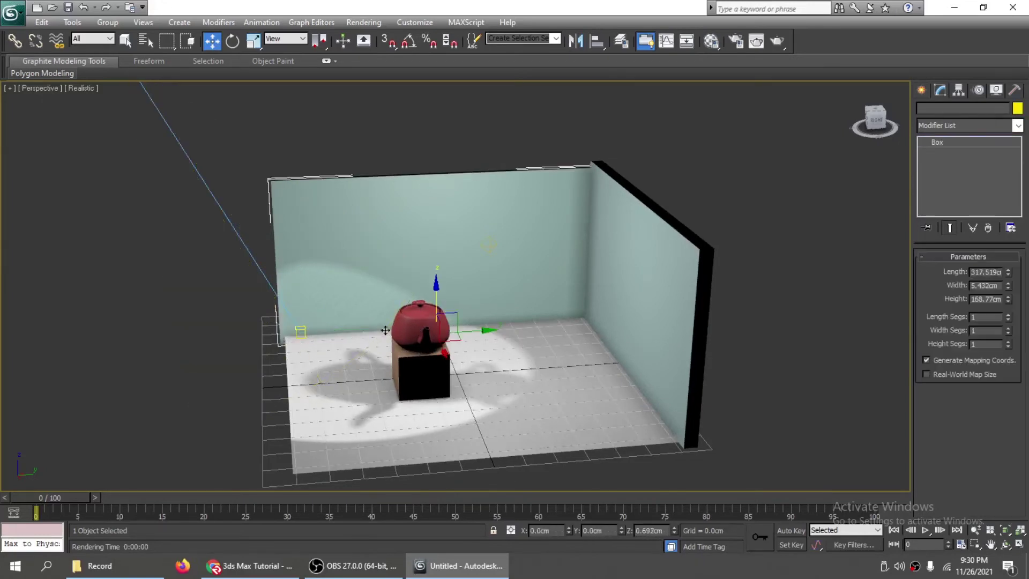
{"action": "left_click", "coordinate": [300, 332]}
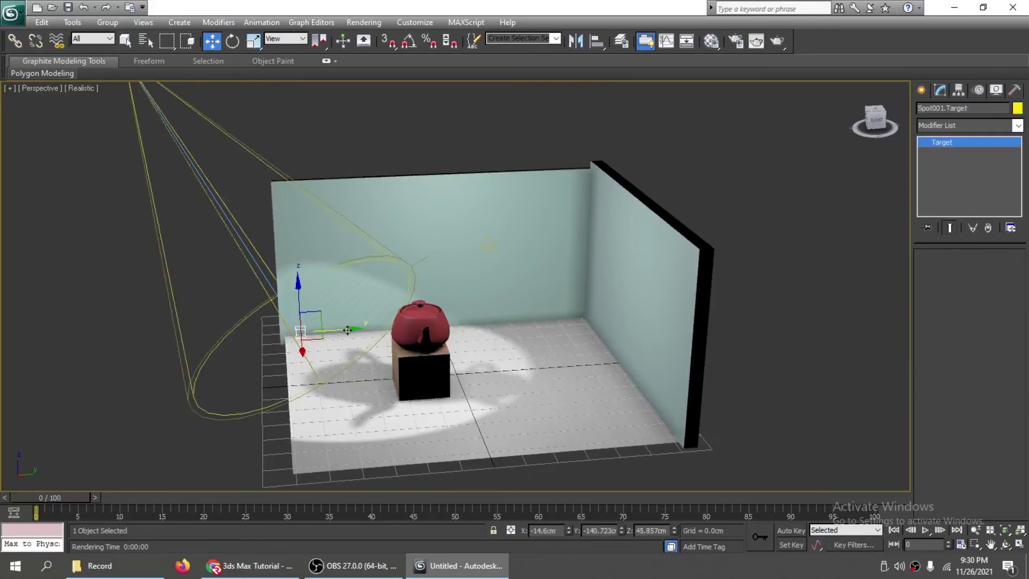
- Move the spotlight's target along Y to about -46.9 cm, toward the teapot, and reselect Spot001 by name
{"action": "left_click_drag", "start_coordinate": [349, 330], "coordinate": [457, 327]}
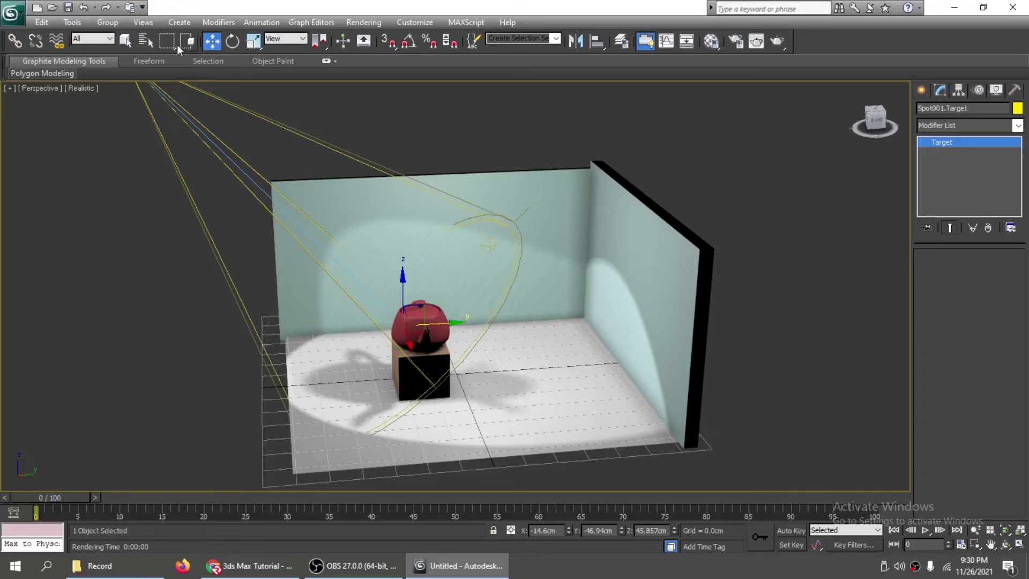
{"action": "left_click", "coordinate": [145, 41]}
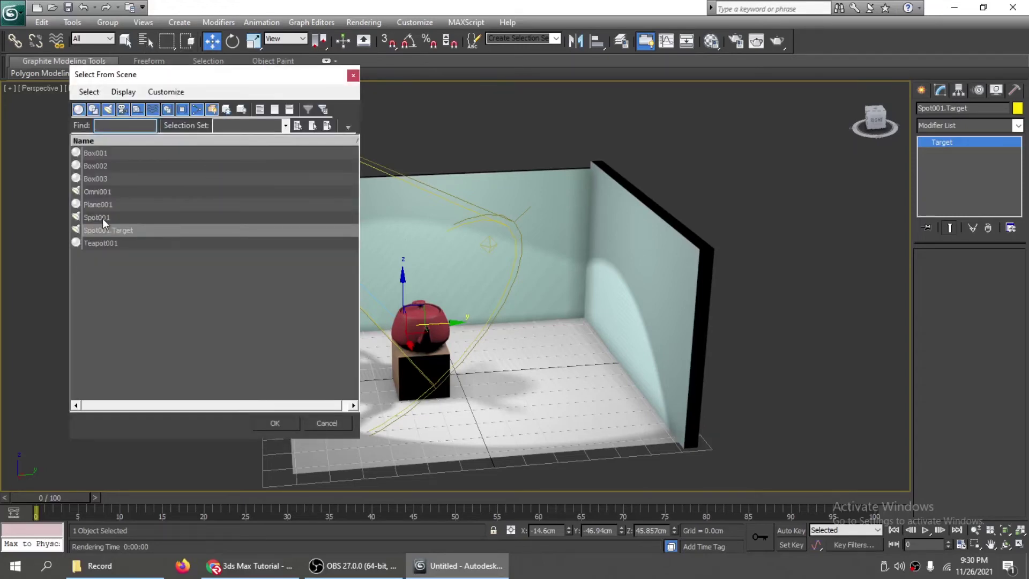
{"action": "double_click", "coordinate": [97, 217]}
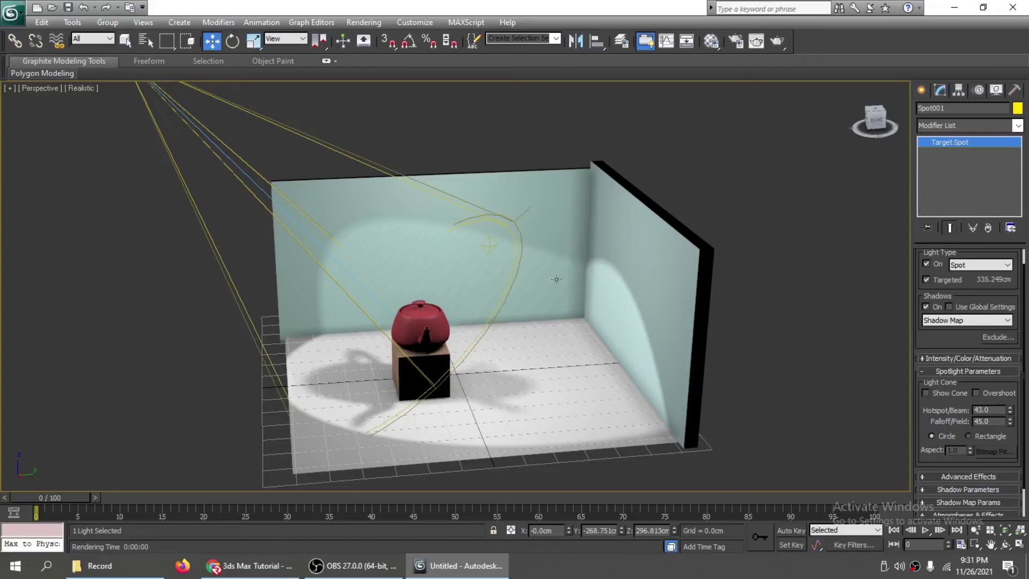
- Reduce Spot001's hotspot to 29.6 and narrow its falloff to 27.5
{"action": "left_click", "coordinate": [1010, 413]}
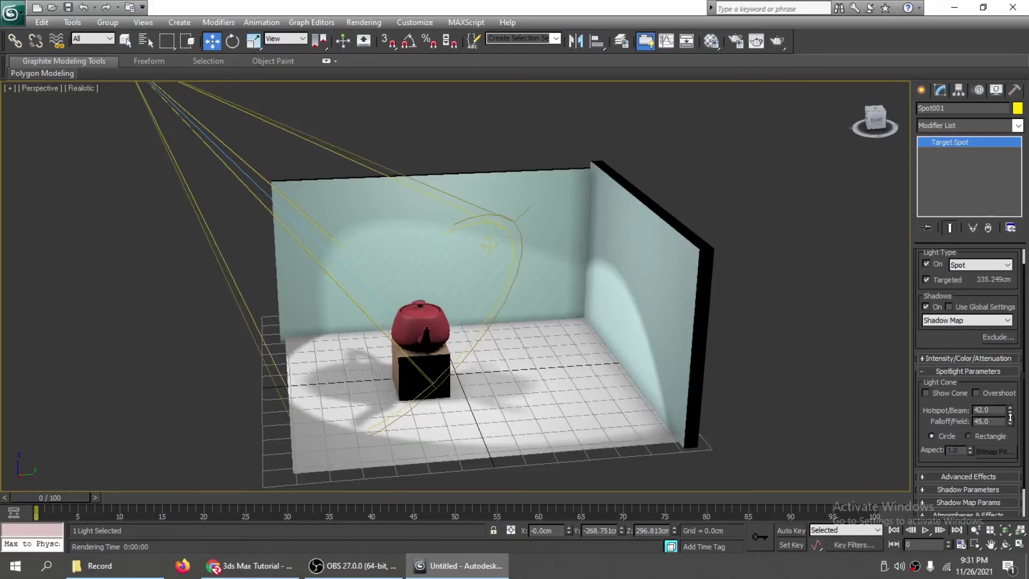
{"action": "left_click_drag", "start_coordinate": [1009, 417], "coordinate": [1009, 445]}
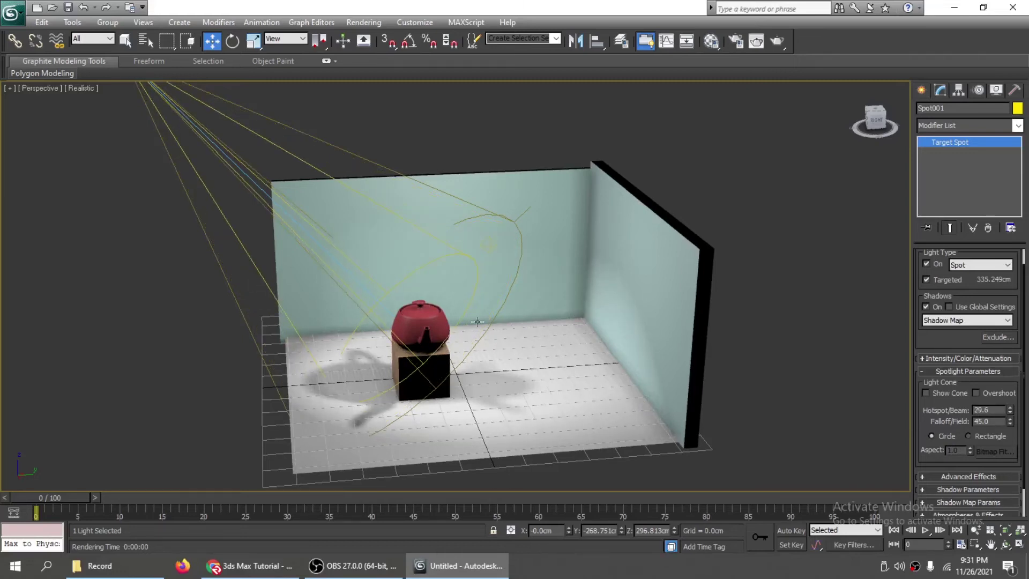
{"action": "left_click", "coordinate": [1010, 424]}
{"action": "left_click_drag", "start_coordinate": [1010, 425], "coordinate": [1018, 533]}
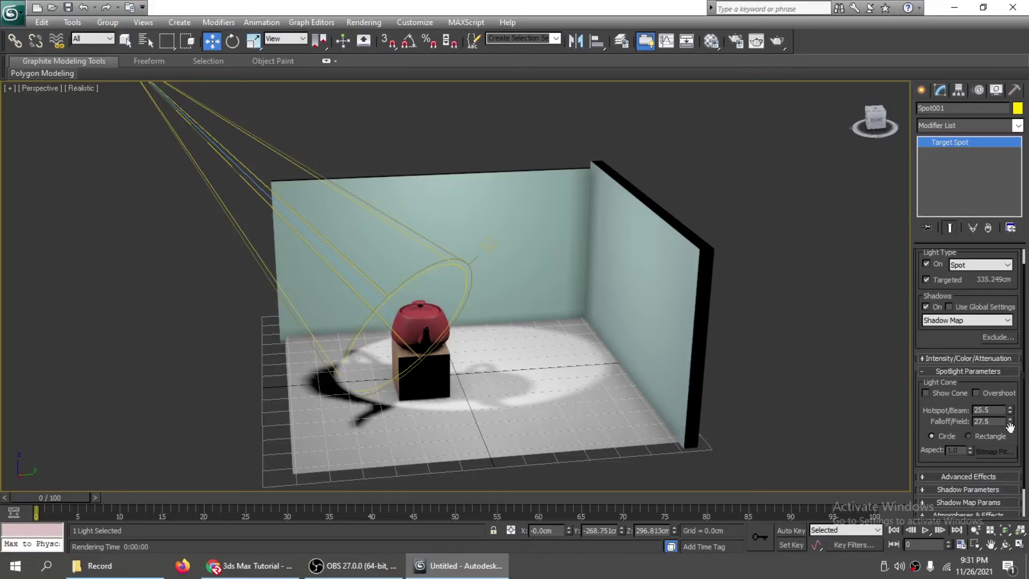
- Vary the spotlight cone, widening the hotspot to 27.8 and narrowing the falloff to 22.4
{"action": "left_click_drag", "start_coordinate": [1010, 422], "coordinate": [1012, 443]}
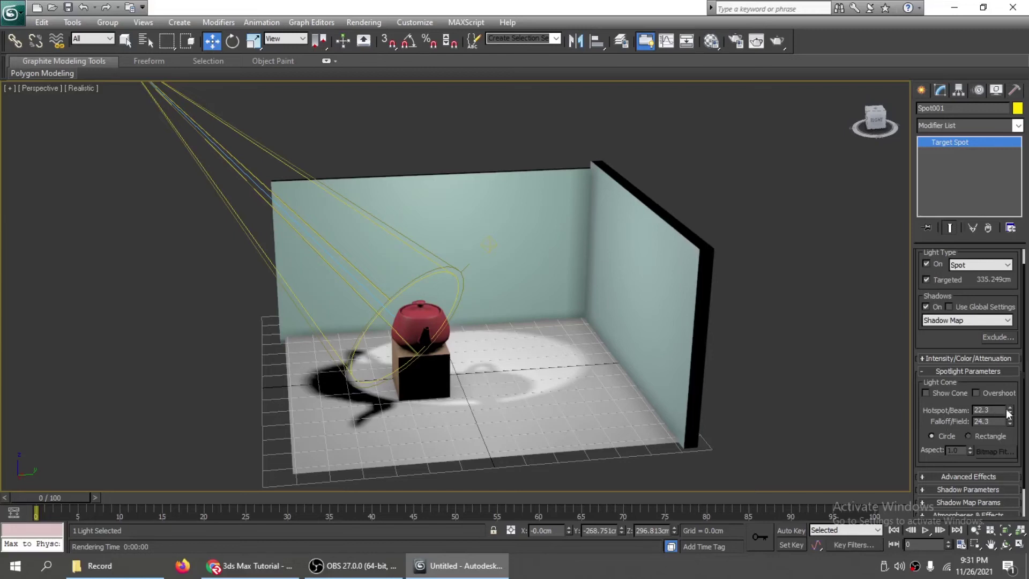
{"action": "left_click_drag", "start_coordinate": [1010, 412], "coordinate": [1010, 362]}
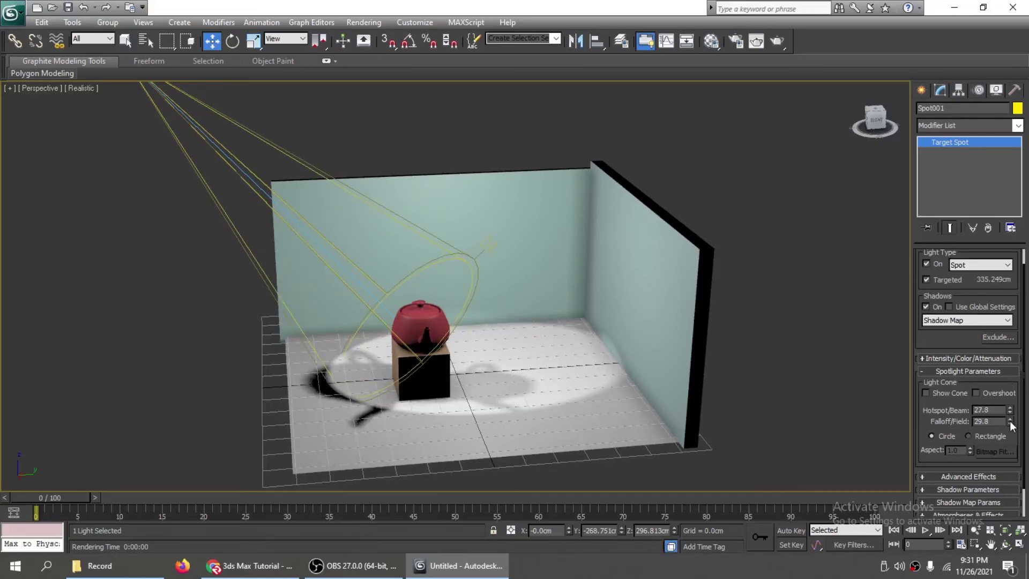
{"action": "left_click_drag", "start_coordinate": [1011, 423], "coordinate": [1020, 467]}
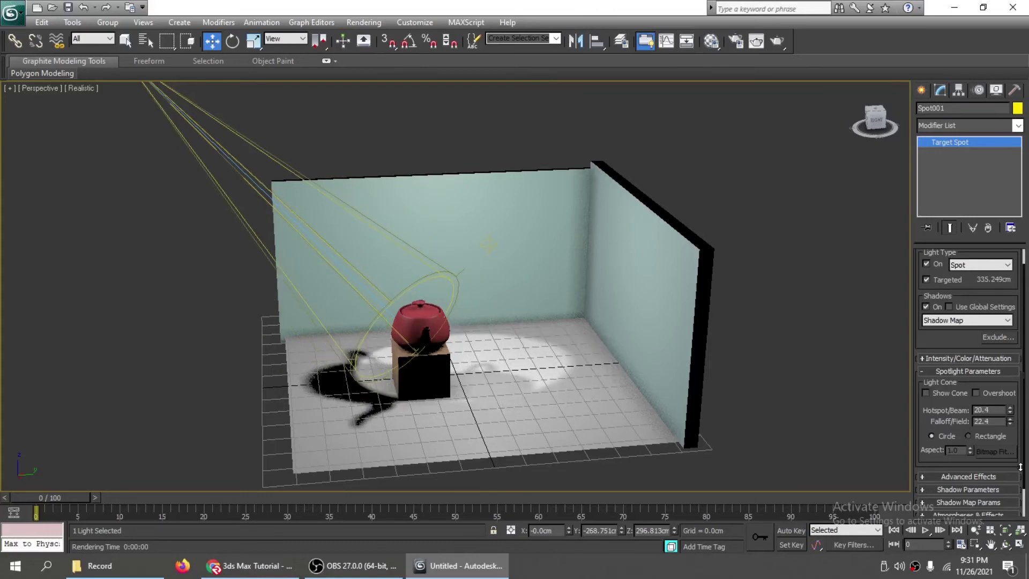
- Frame the teapot more closely, render the perspective view with the narrow light cone, and close the image
{"action": "key", "text": "shift+q"}
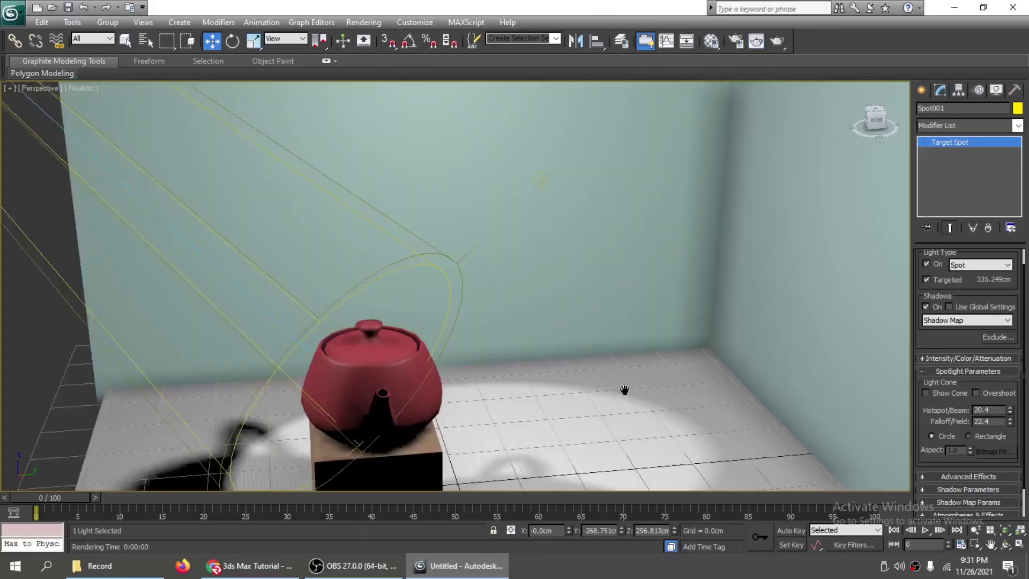
{"action": "middle_click_drag", "start_coordinate": [624, 389], "coordinate": [633, 314]}
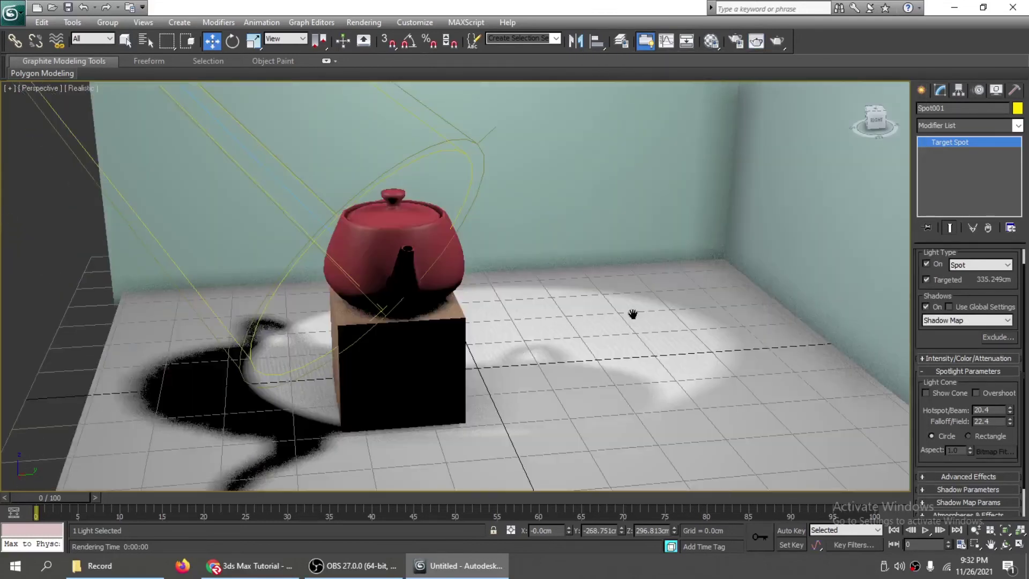
{"action": "key", "text": "shift+q"}
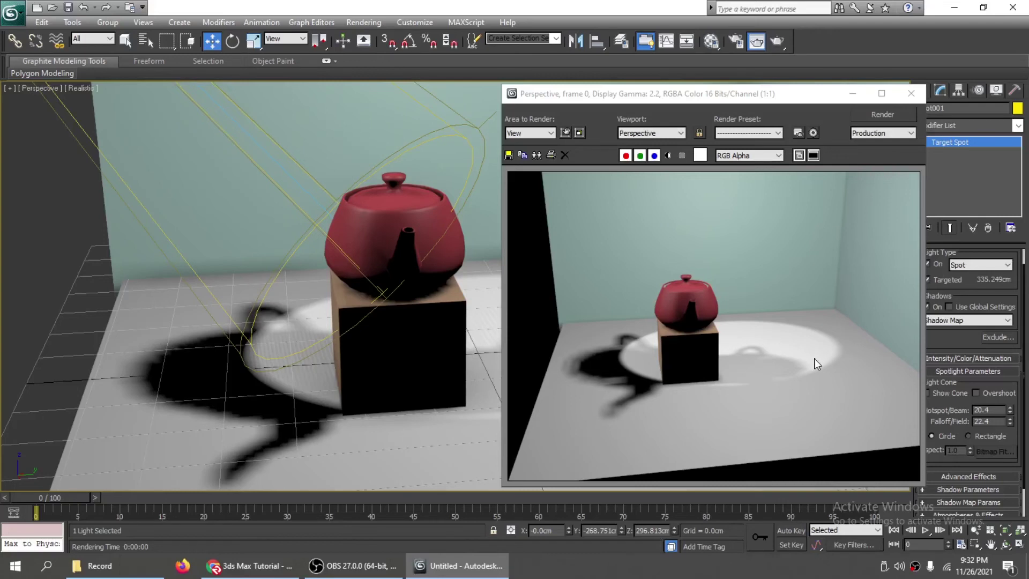
{"action": "key", "text": "Escape"}
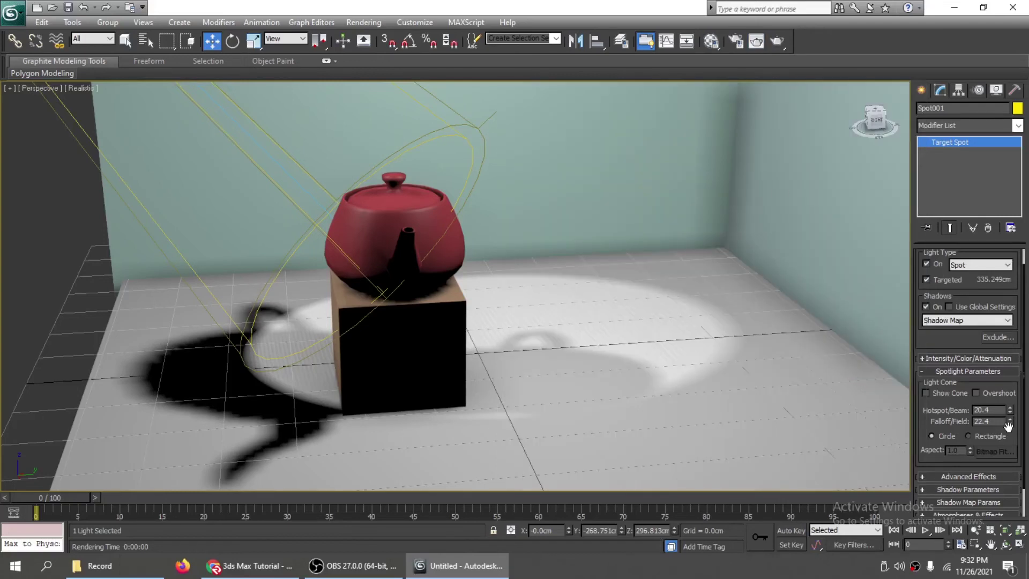
- Raise the spotlight's falloff to 33.3, render the softened light edge, and close the image
{"action": "left_click_drag", "start_coordinate": [1010, 423], "coordinate": [1011, 359]}
{"action": "key", "text": "shift+q"}
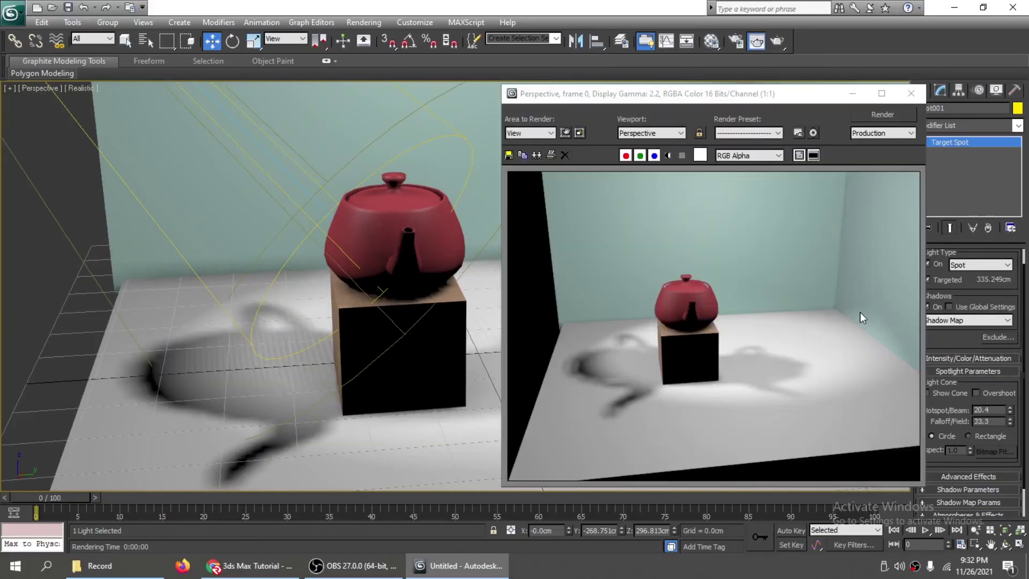
{"action": "left_click", "coordinate": [911, 94]}
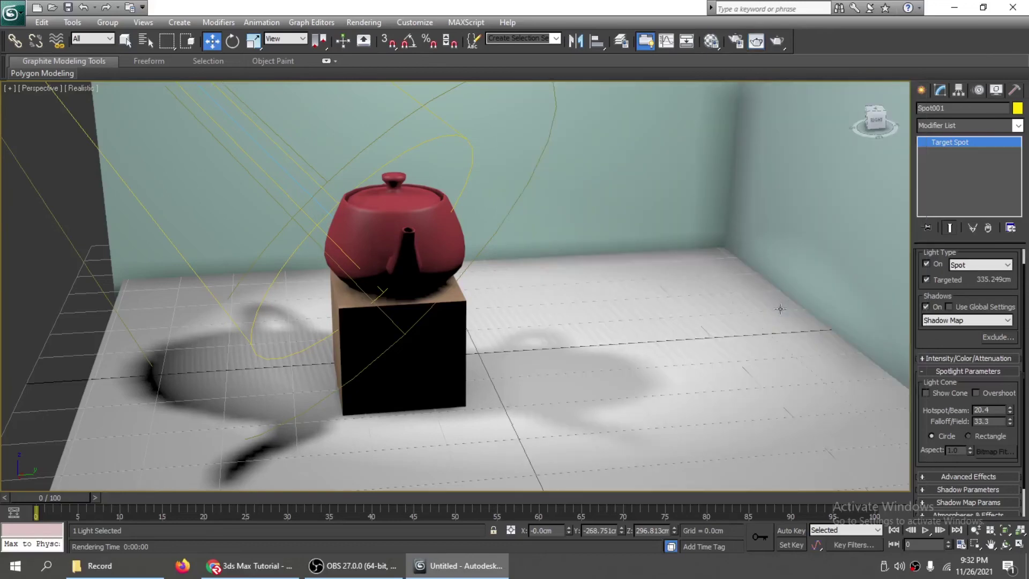
- Select the Omni light above the teapot in the front view and delete it
{"action": "key", "text": "f"}
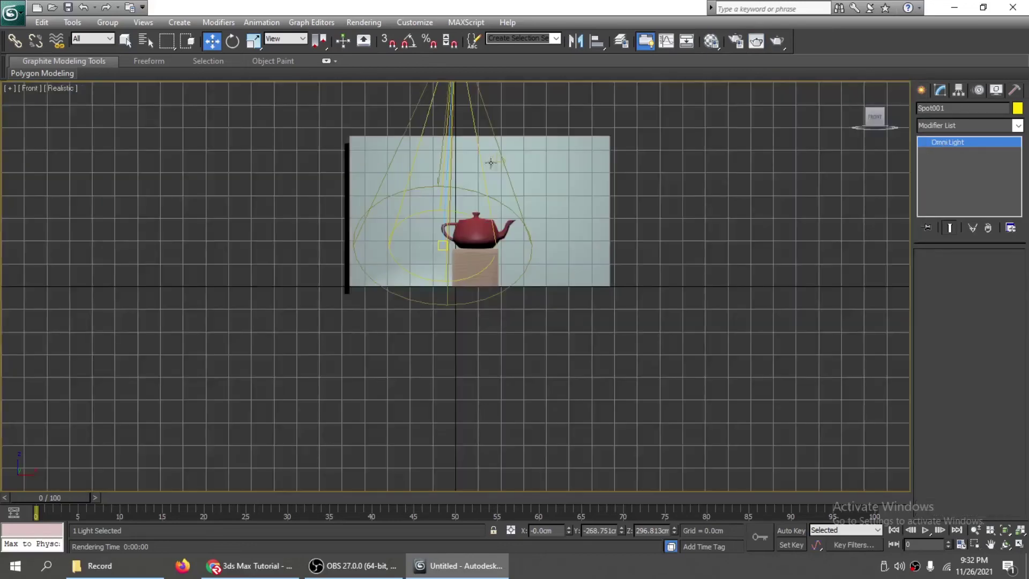
{"action": "left_click", "coordinate": [491, 162]}
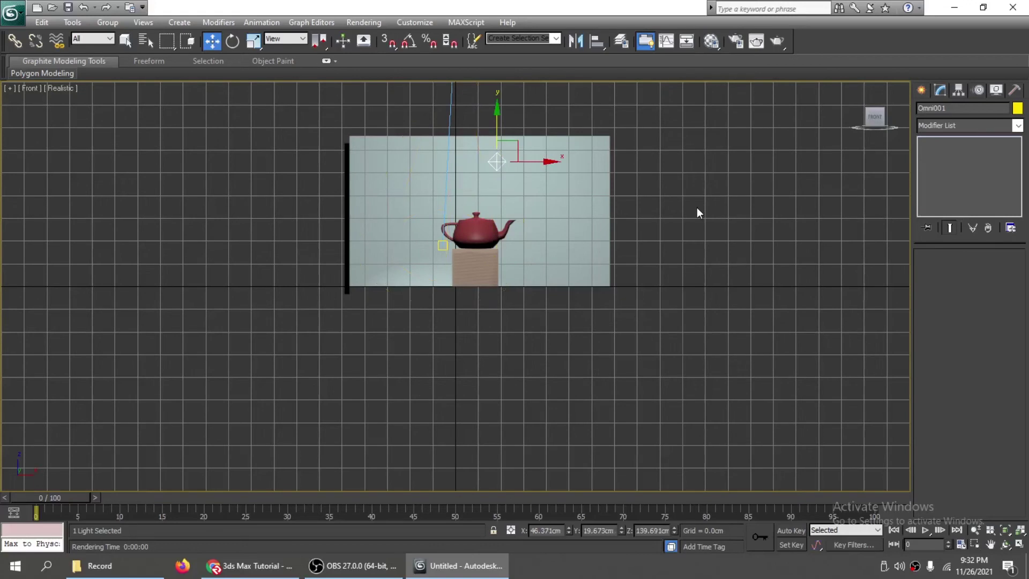
{"action": "key", "text": "Delete"}
- Return to the perspective view, render the scene lit only by the spotlight from a higher angle, and close the image
{"action": "key", "text": "p"}
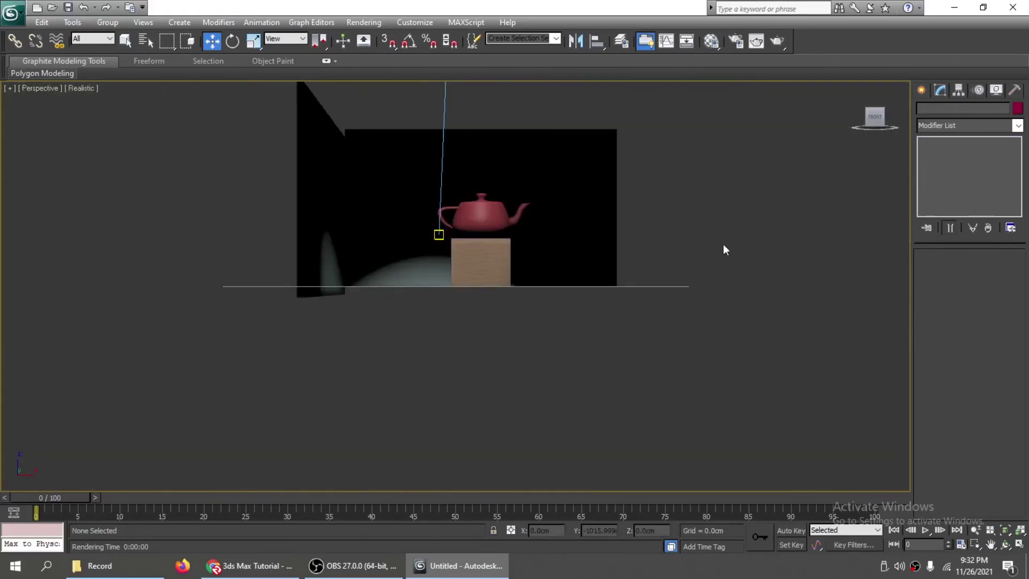
{"action": "middle_click_drag", "start_coordinate": [722, 243], "coordinate": [856, 179], "text": "alt"}
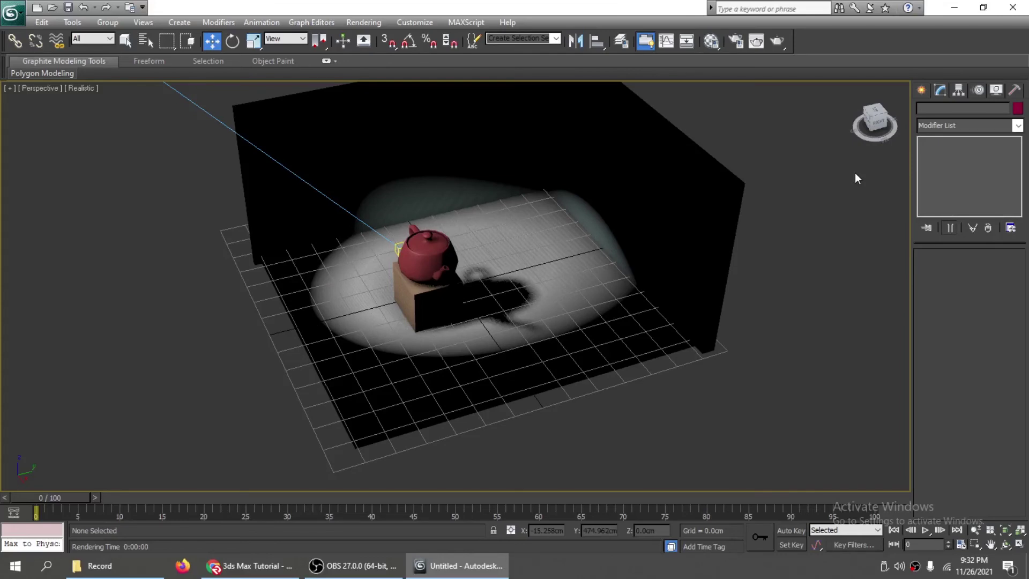
{"action": "key", "text": "shift+q"}
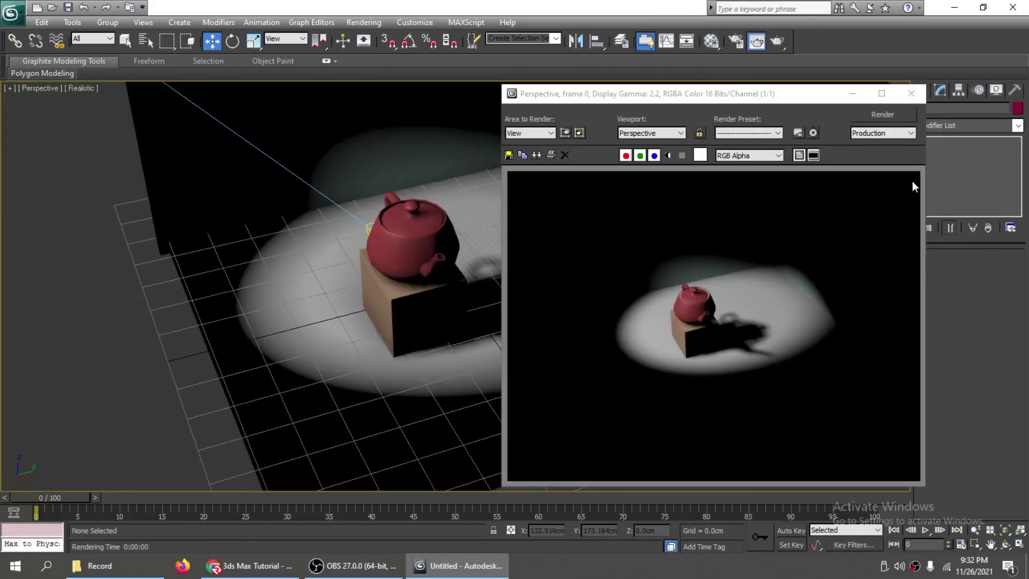
{"action": "left_click", "coordinate": [911, 93]}
- Reselect Spot001 by name and adjust its light cone to a hotspot of 22.8 and a falloff of about 42.4
{"action": "key", "text": "h"}
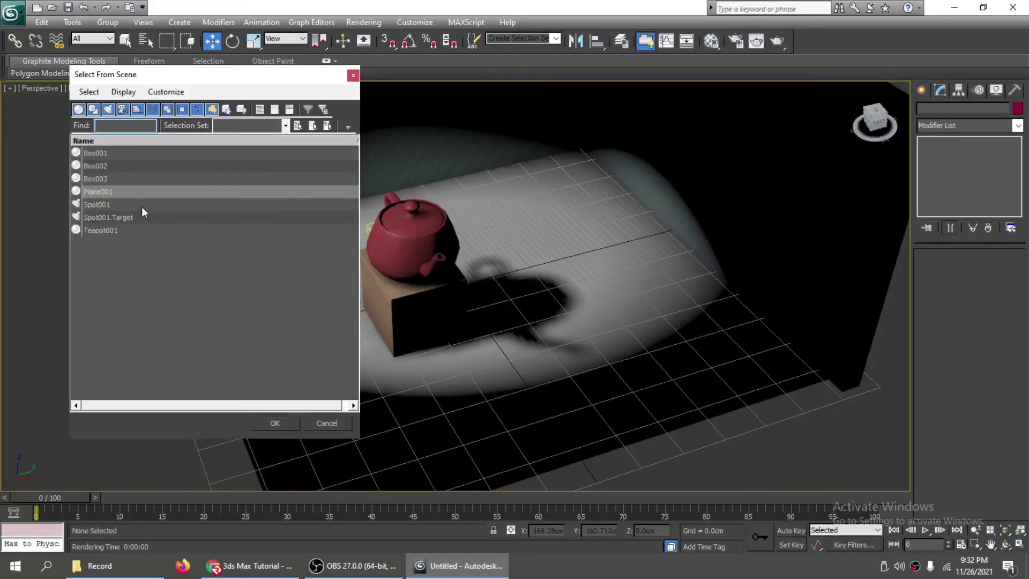
{"action": "left_click", "coordinate": [121, 207]}
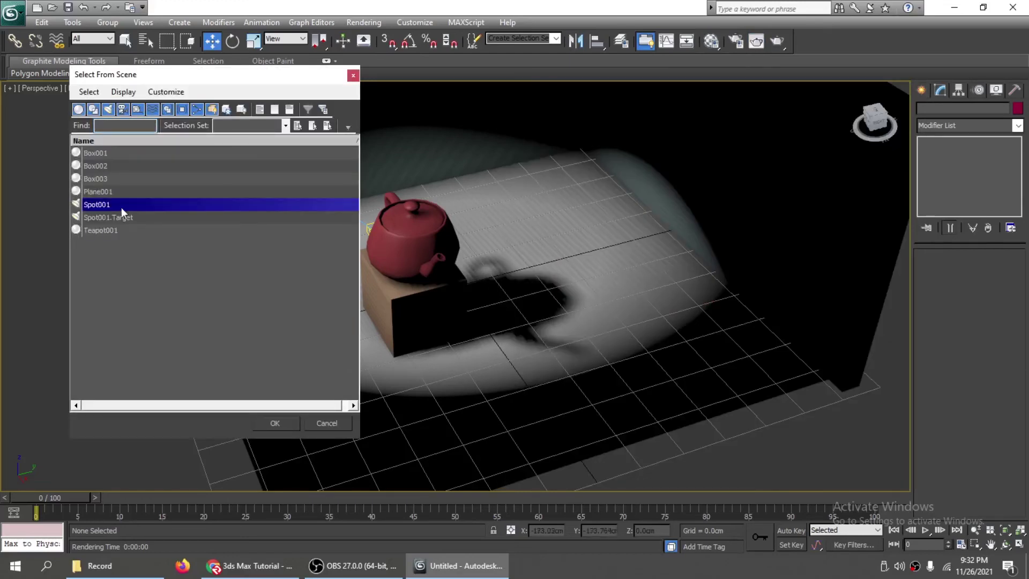
{"action": "double_click", "coordinate": [121, 207]}
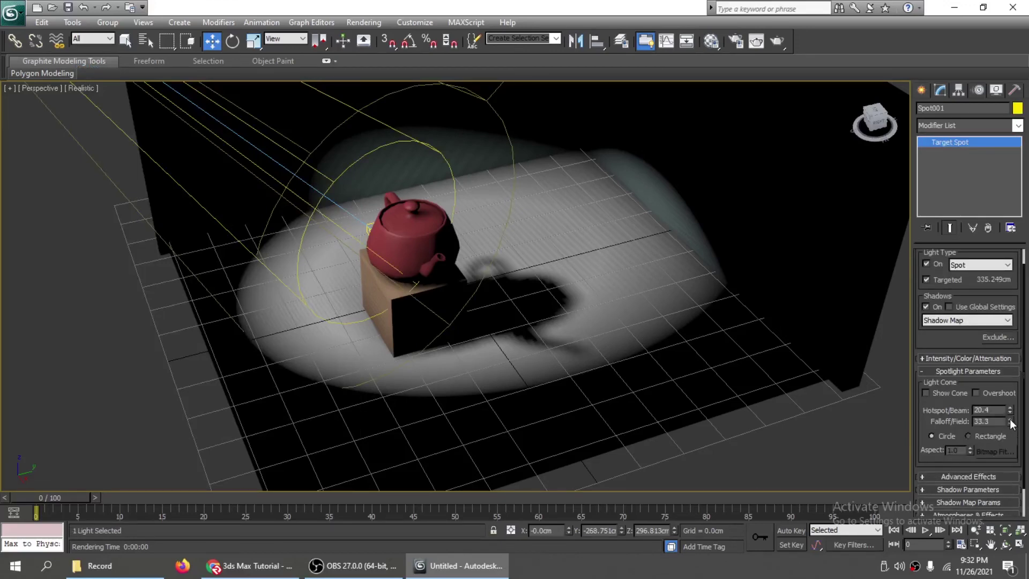
{"action": "left_click_drag", "start_coordinate": [1011, 424], "coordinate": [1011, 470]}
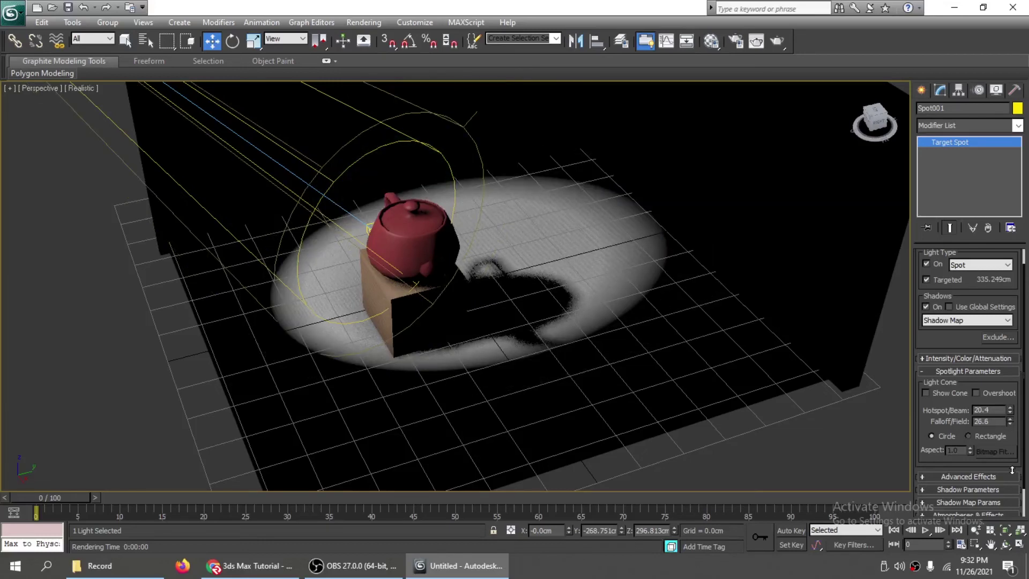
{"action": "left_click_drag", "start_coordinate": [1011, 470], "coordinate": [1012, 472]}
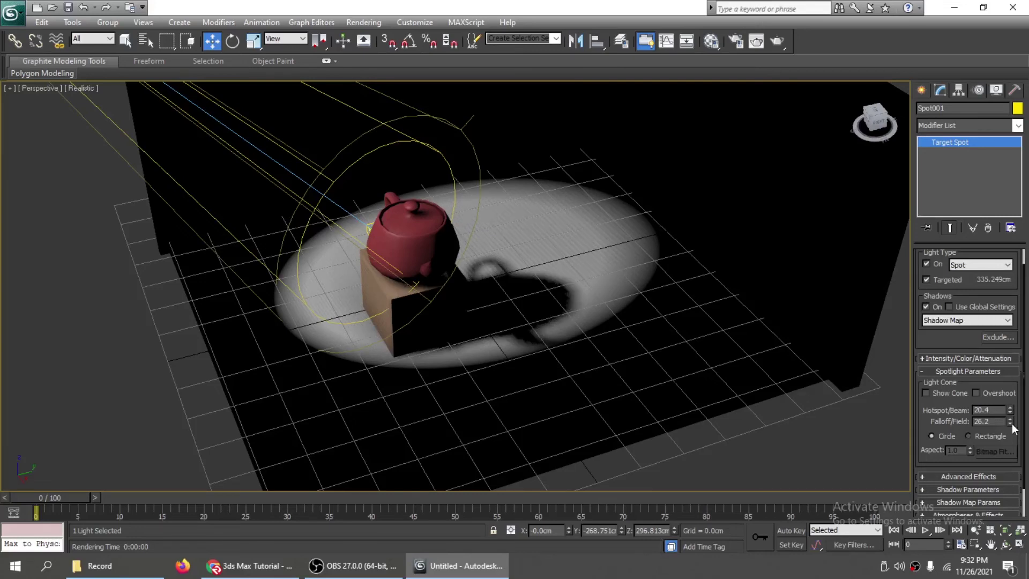
{"action": "left_click_drag", "start_coordinate": [1010, 409], "coordinate": [1010, 367]}
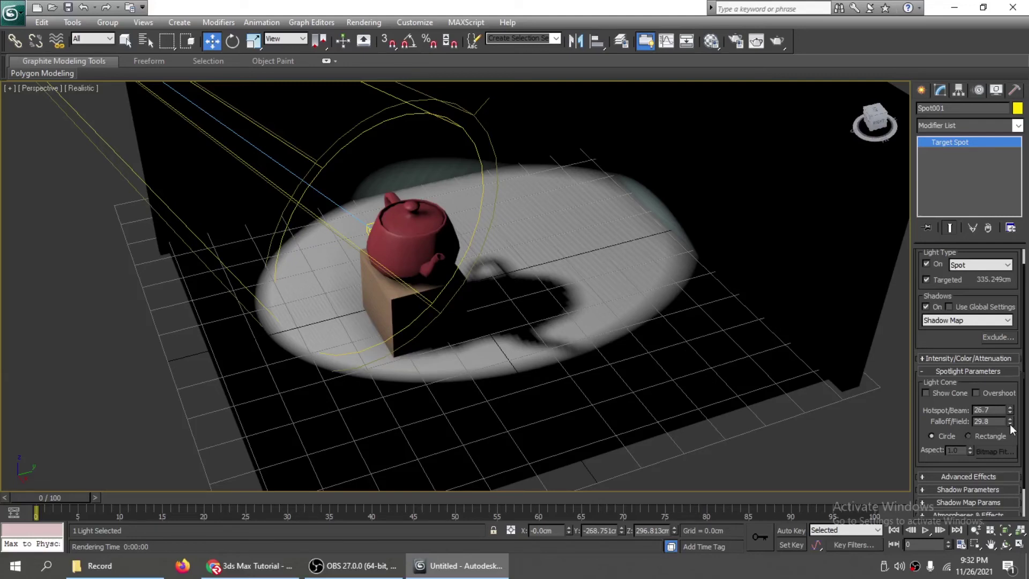
{"action": "left_click_drag", "start_coordinate": [1010, 424], "coordinate": [1013, 304]}
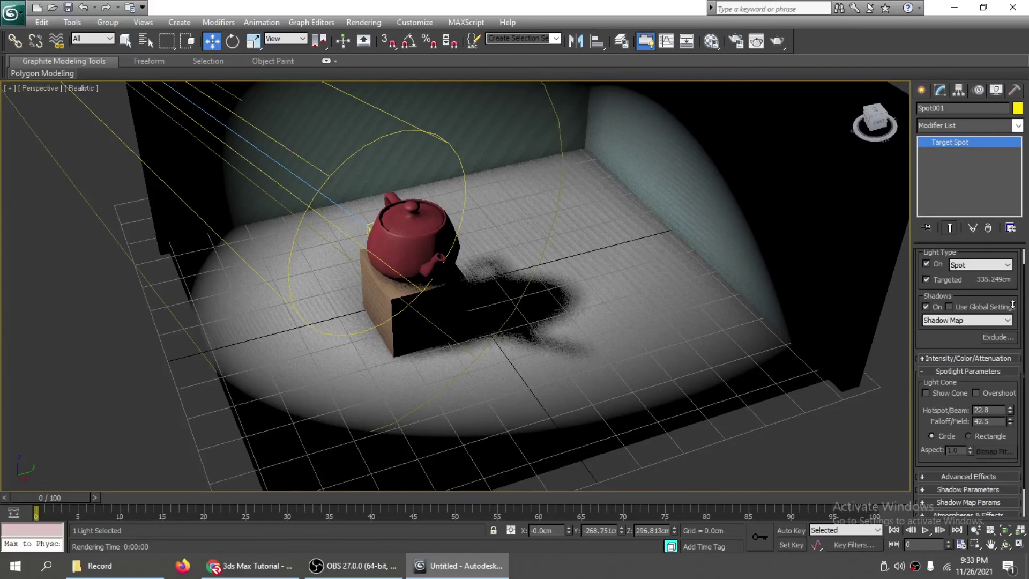
- Render the perspective view with the widened falloff and close the image
{"action": "key", "text": "shift+q"}
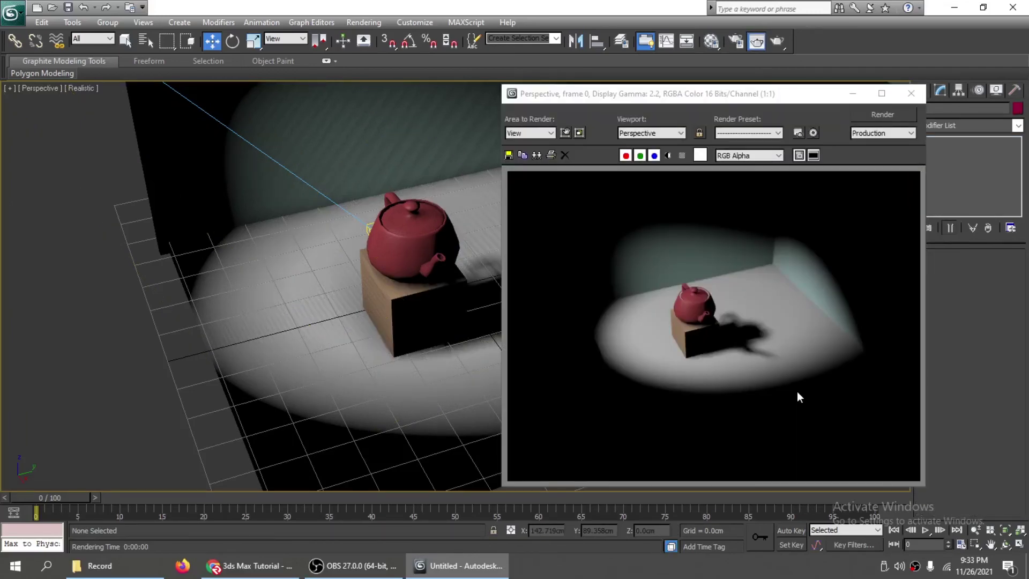
{"action": "key", "text": "Escape"}
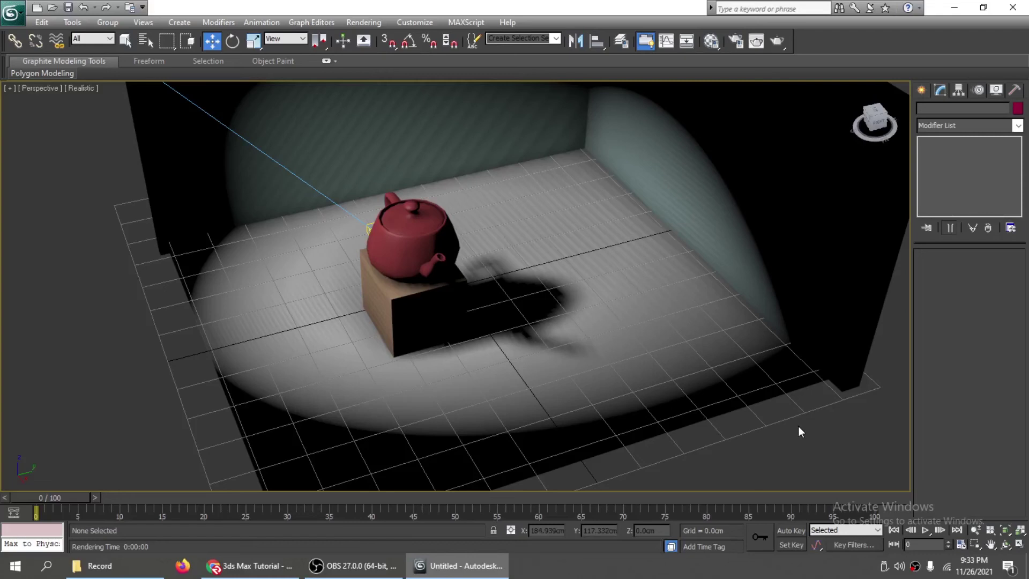
- Move Spot001 about 25 cm along negative Y and about 40 cm down from a side perspective view, and deselect it
{"action": "key", "text": "l"}
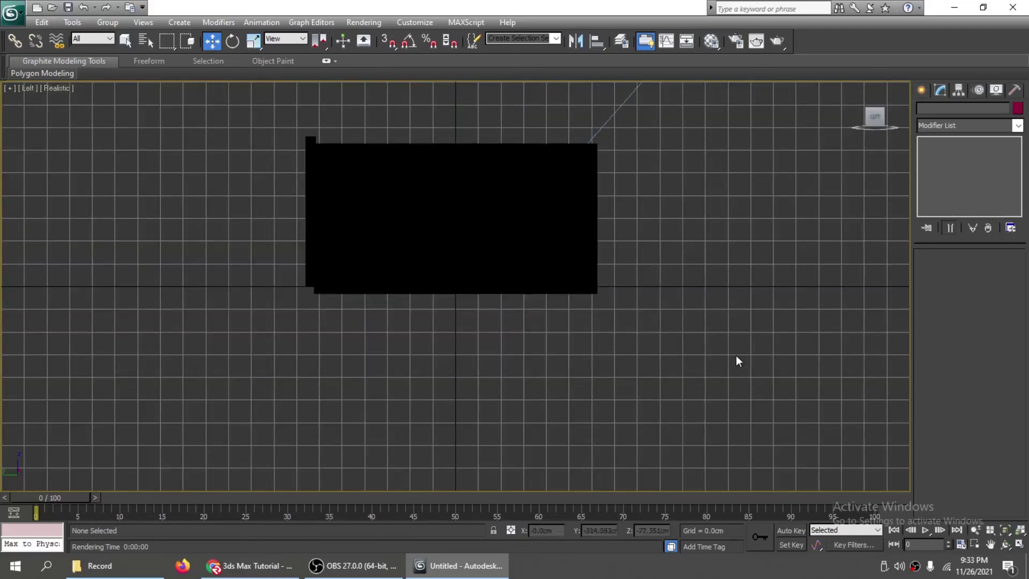
{"action": "scroll", "coordinate": [741, 343], "scroll_direction": "up", "scroll_amount": 2}
{"action": "key", "text": "p"}
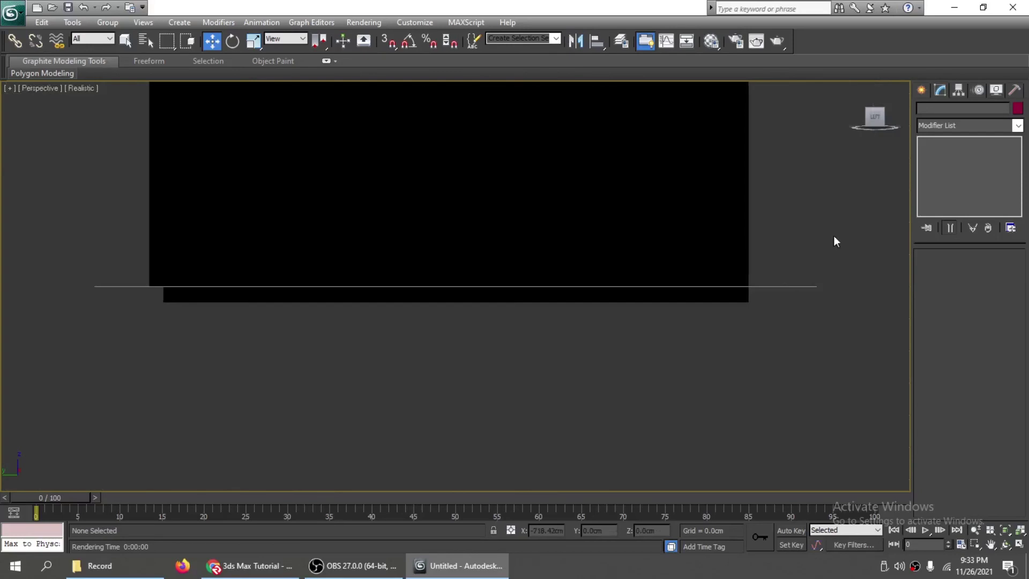
{"action": "left_click", "coordinate": [875, 118]}
{"action": "left_click_drag", "start_coordinate": [894, 118], "coordinate": [875, 117]}
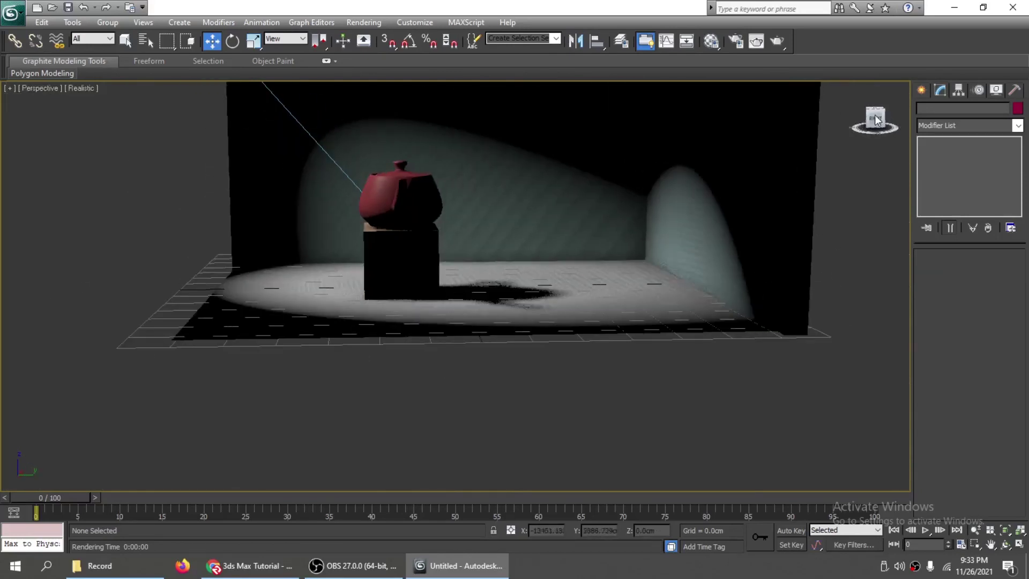
{"action": "scroll", "coordinate": [872, 199], "scroll_direction": "down", "scroll_amount": 3}
{"action": "middle_click_drag", "start_coordinate": [609, 213], "coordinate": [758, 306]}
{"action": "left_click", "coordinate": [329, 89]}
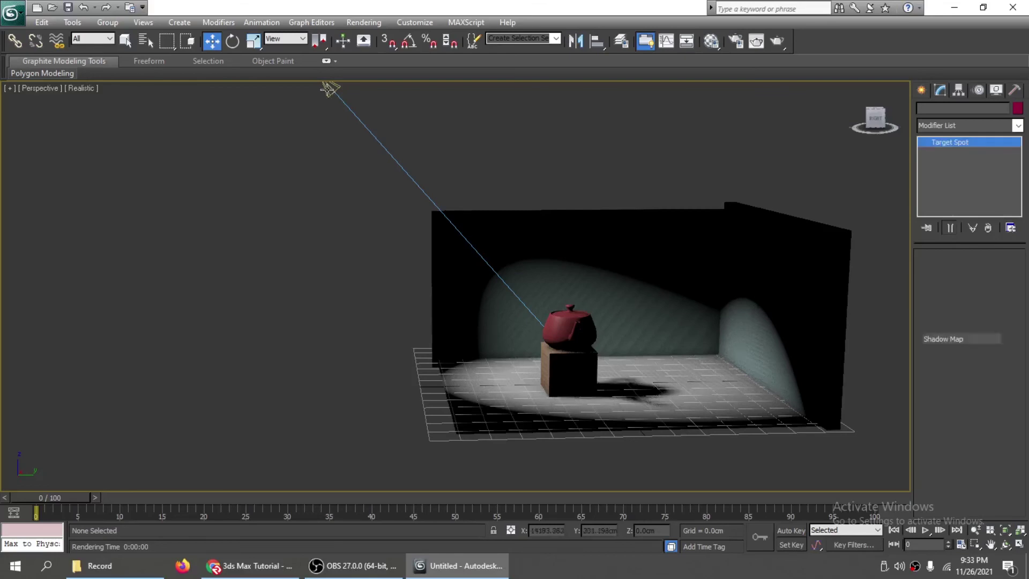
{"action": "middle_click_drag", "start_coordinate": [532, 123], "coordinate": [530, 152]}
{"action": "left_click_drag", "start_coordinate": [338, 103], "coordinate": [308, 142]}
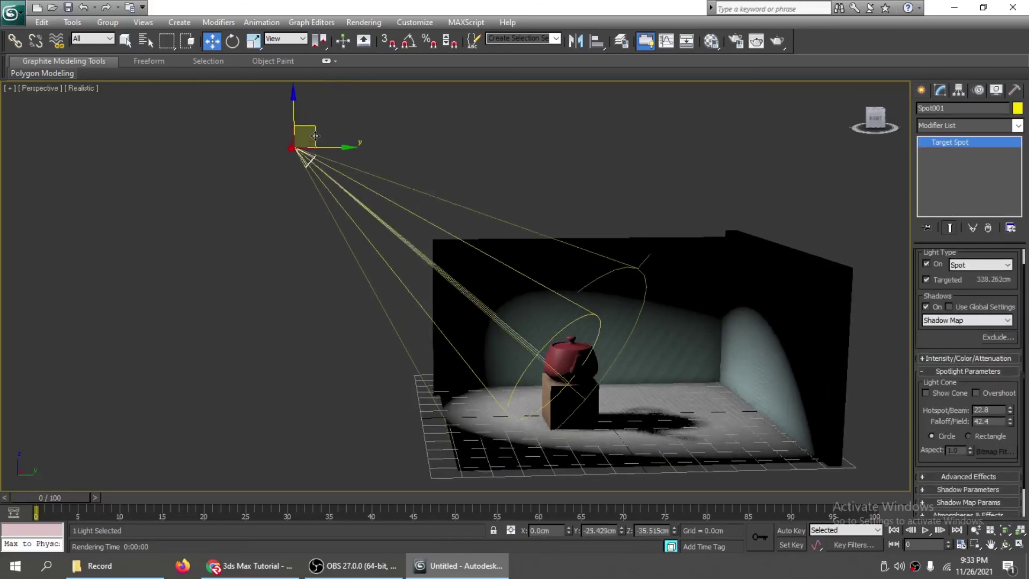
{"action": "middle_click_drag", "start_coordinate": [644, 171], "coordinate": [561, 145]}
{"action": "middle_click_drag", "start_coordinate": [770, 382], "coordinate": [686, 360]}
{"action": "left_click", "coordinate": [838, 269]}
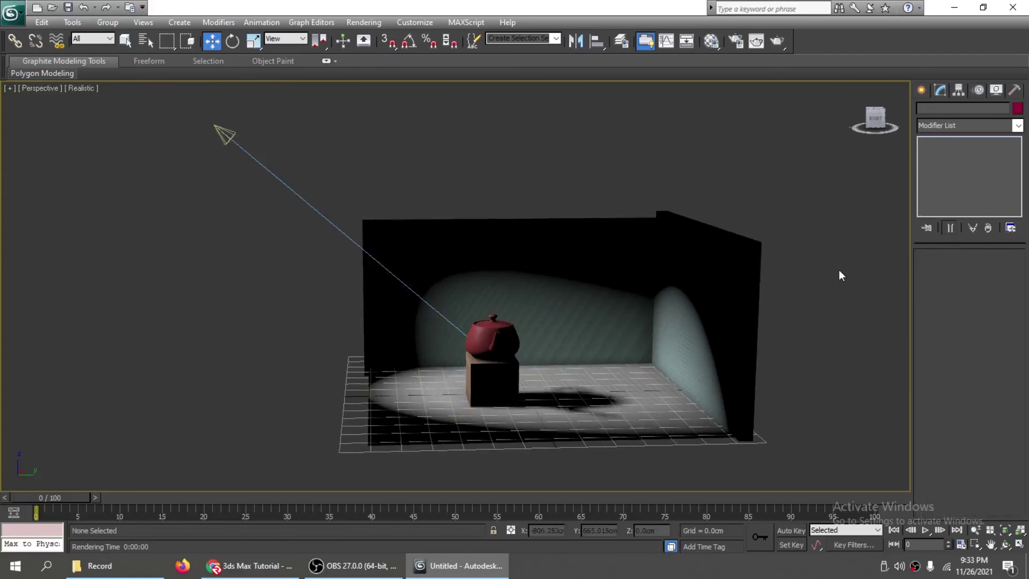
- Render the perspective view with the repositioned spotlight and close the image
{"action": "key", "text": "shift+q"}
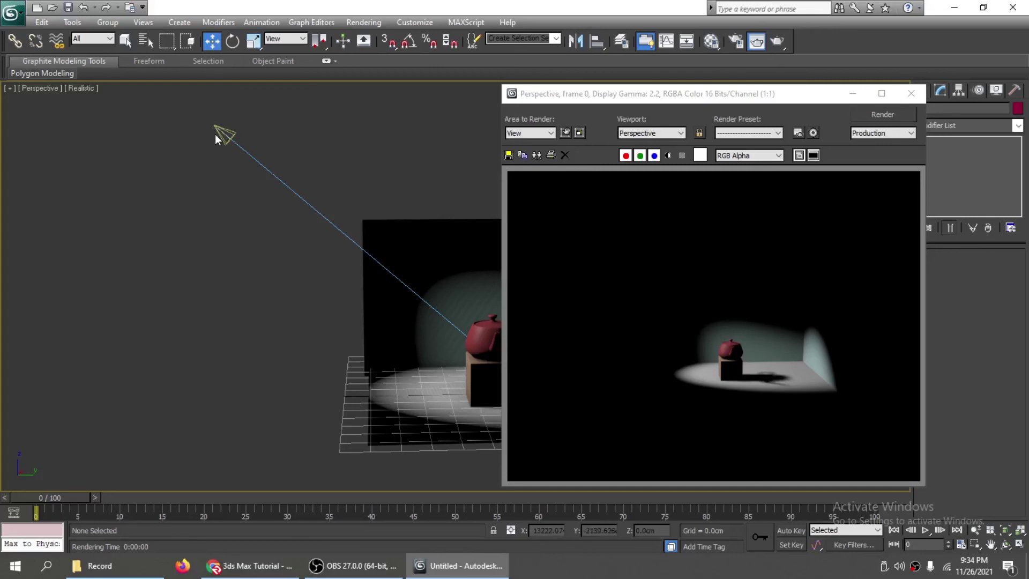
{"action": "left_click", "coordinate": [917, 95]}
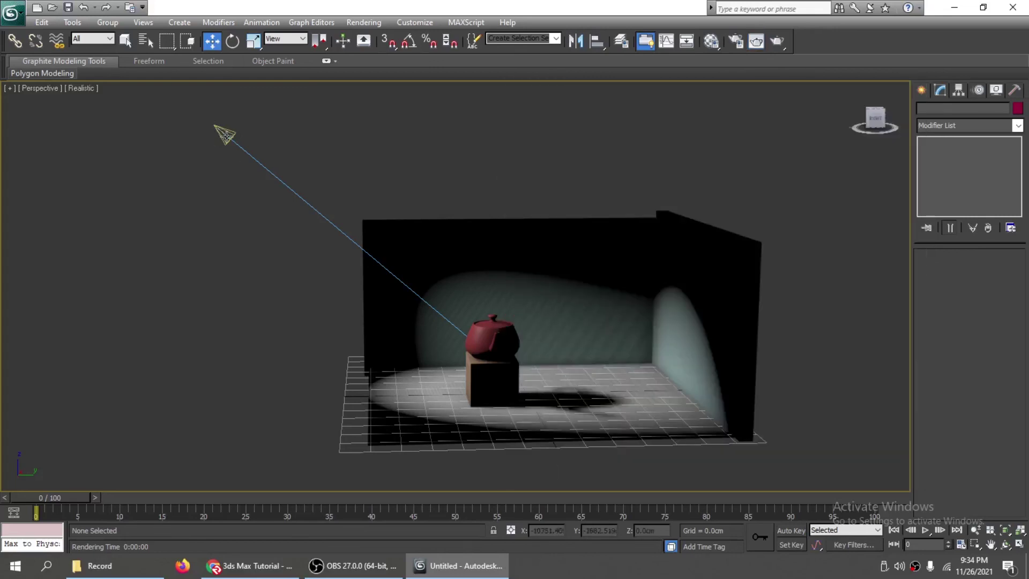
- Select Spot001 and add a new Volume Light to its atmospheres and effects
{"action": "left_click", "coordinate": [224, 133]}
{"action": "scroll", "coordinate": [1019, 443], "scroll_direction": "down", "scroll_amount": 2}
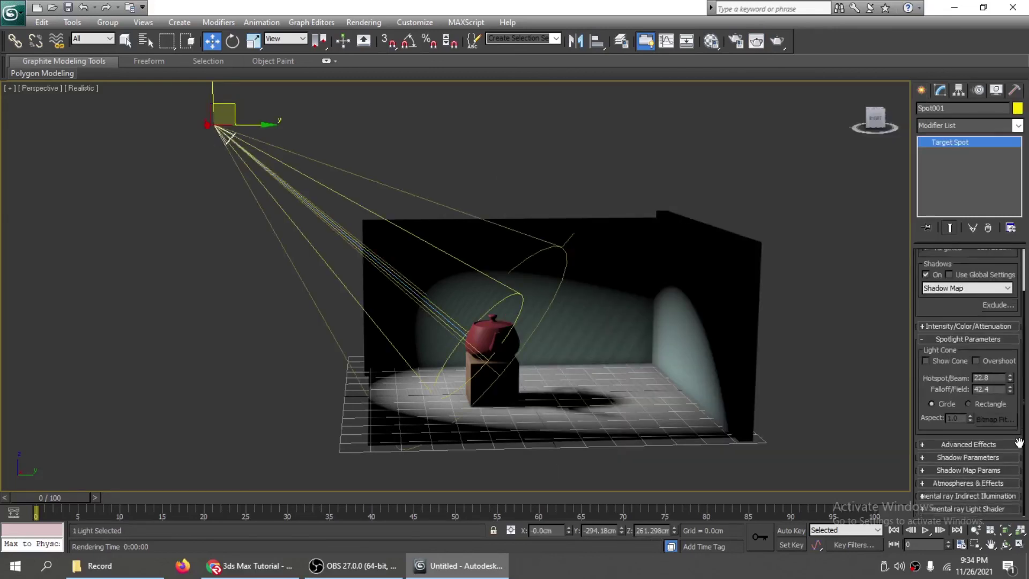
{"action": "left_click", "coordinate": [923, 445]}
{"action": "left_click_drag", "start_coordinate": [922, 443], "coordinate": [925, 353]}
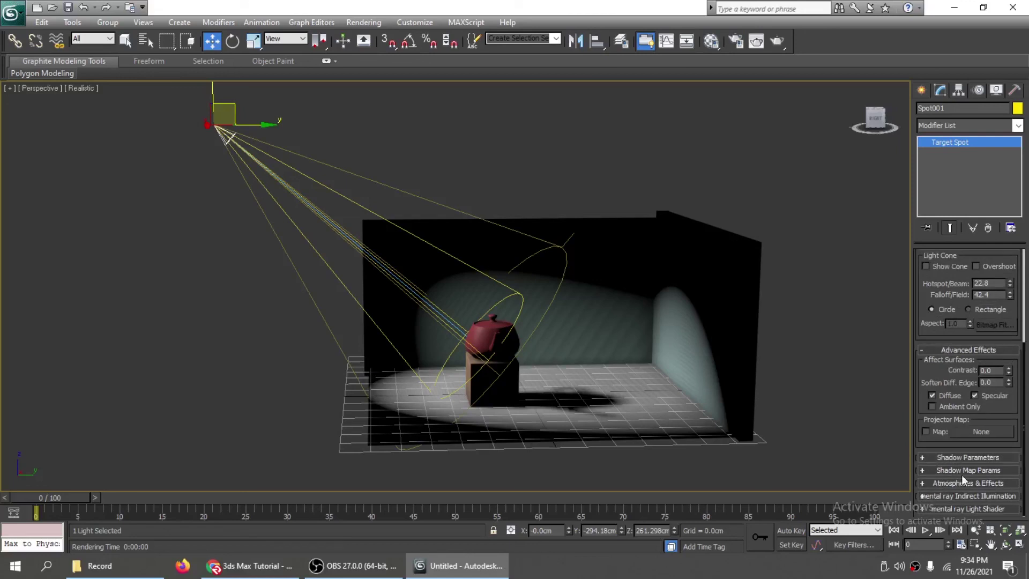
{"action": "left_click", "coordinate": [922, 483]}
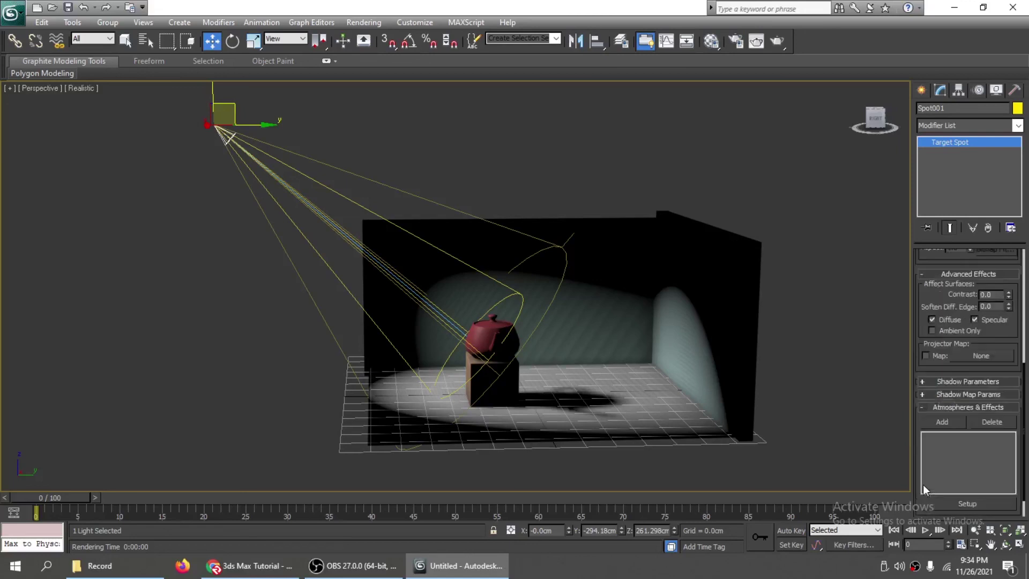
{"action": "left_click", "coordinate": [942, 421]}
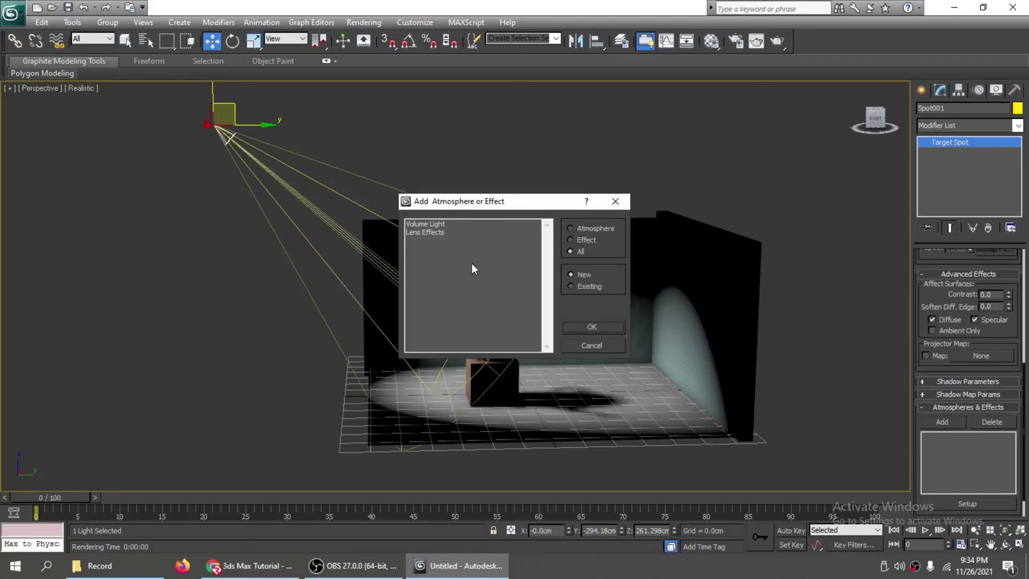
{"action": "left_click", "coordinate": [432, 224]}
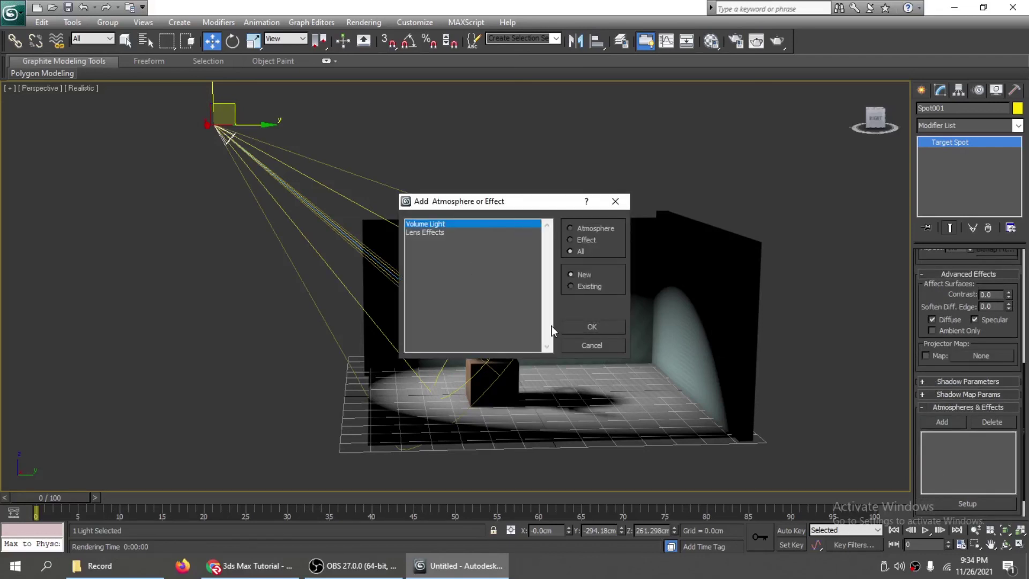
{"action": "left_click", "coordinate": [591, 326]}
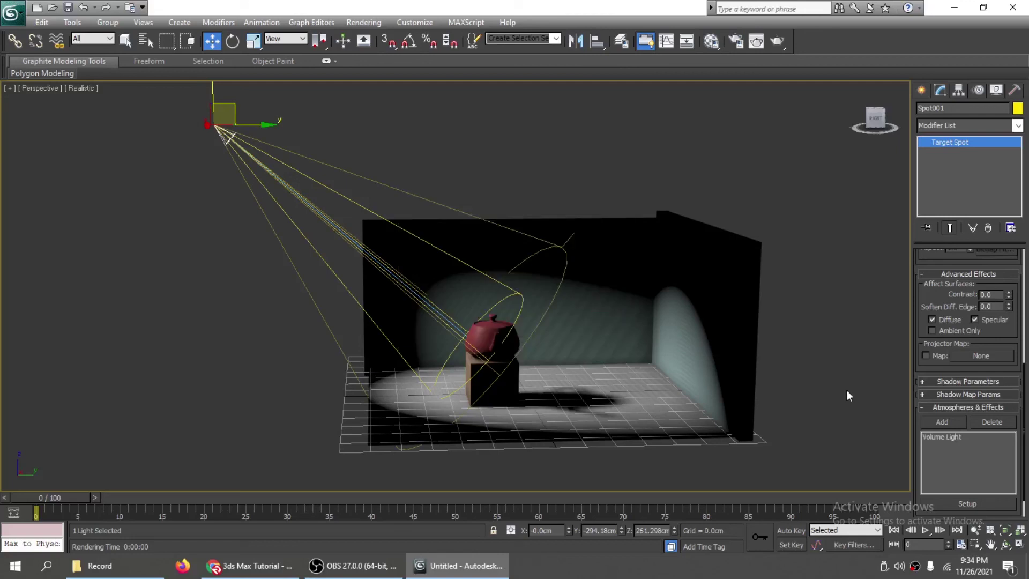
- Deselect the spotlight, render the perspective view with the Volume Light effect, and close the image
{"action": "left_click", "coordinate": [881, 416]}
{"action": "key", "text": "shift+q"}
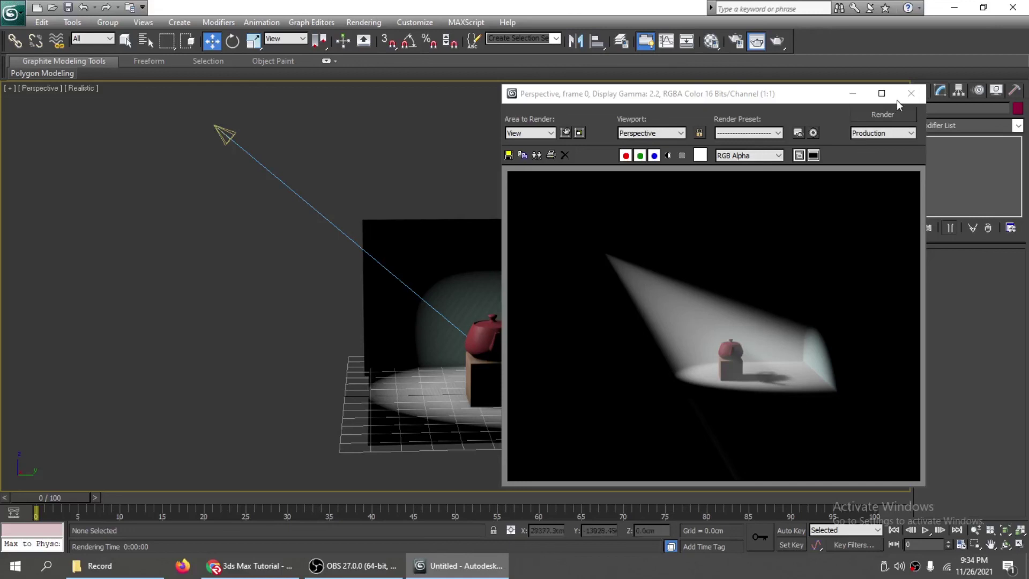
{"action": "left_click", "coordinate": [910, 94]}
- Reselect Spot001, open the setup of its Volume Light effect, and reduce the fog density below 4.6
{"action": "left_click", "coordinate": [233, 140]}
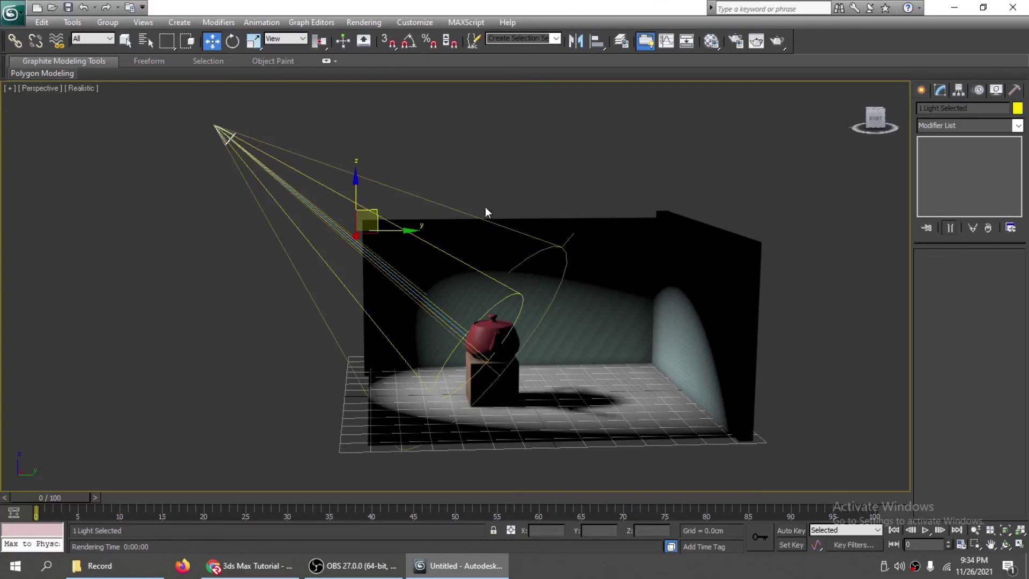
{"action": "left_click", "coordinate": [921, 90]}
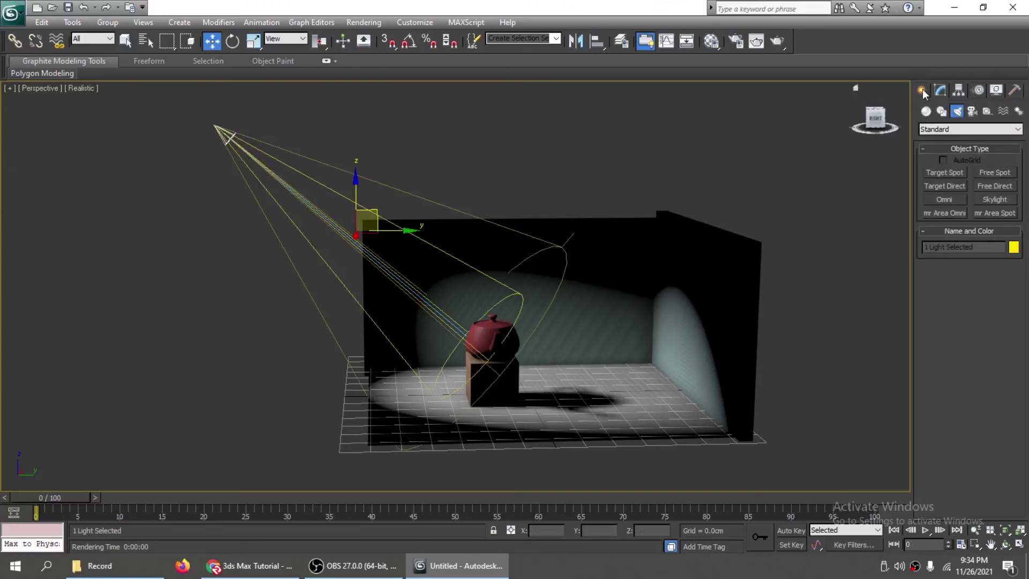
{"action": "left_click", "coordinate": [939, 90]}
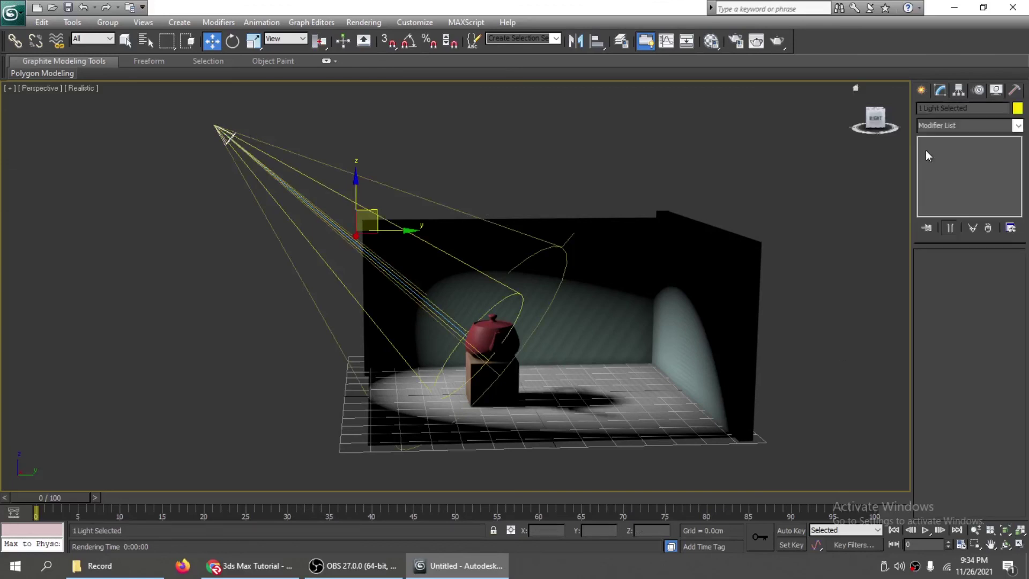
{"action": "left_click", "coordinate": [204, 134]}
{"action": "left_click", "coordinate": [223, 133]}
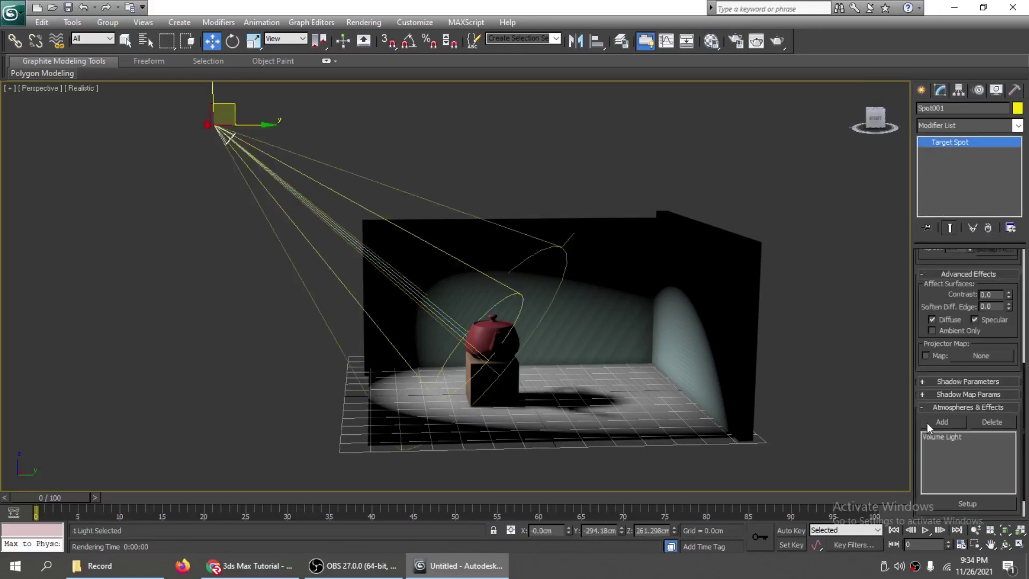
{"action": "left_click", "coordinate": [934, 437]}
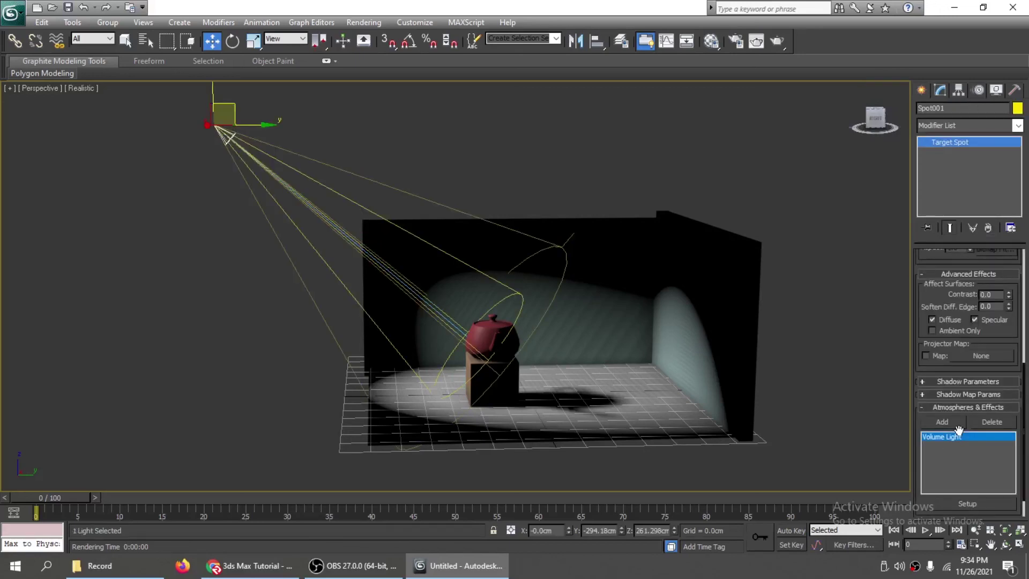
{"action": "left_click", "coordinate": [970, 504]}
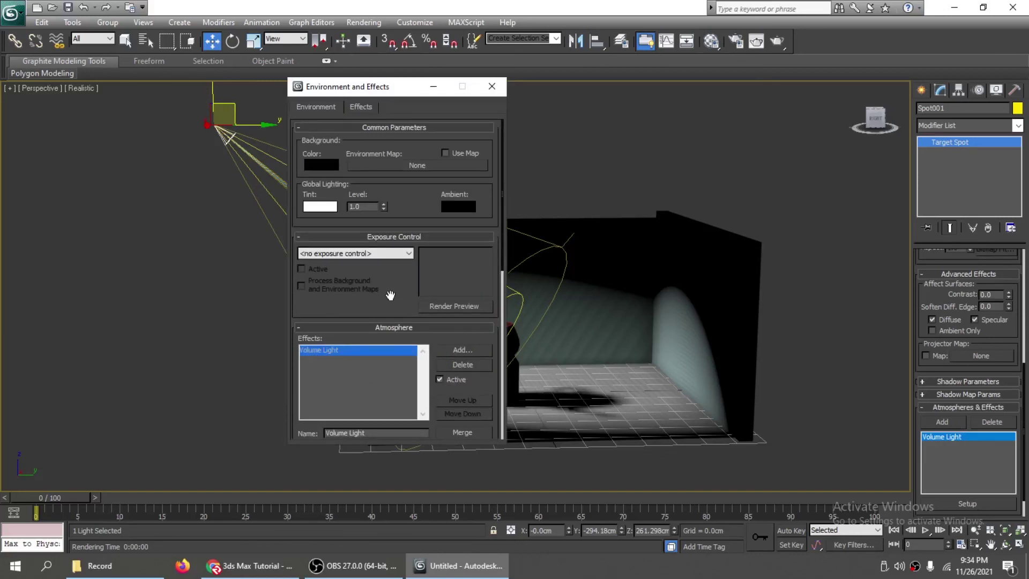
{"action": "left_click_drag", "start_coordinate": [390, 295], "coordinate": [392, 68]}
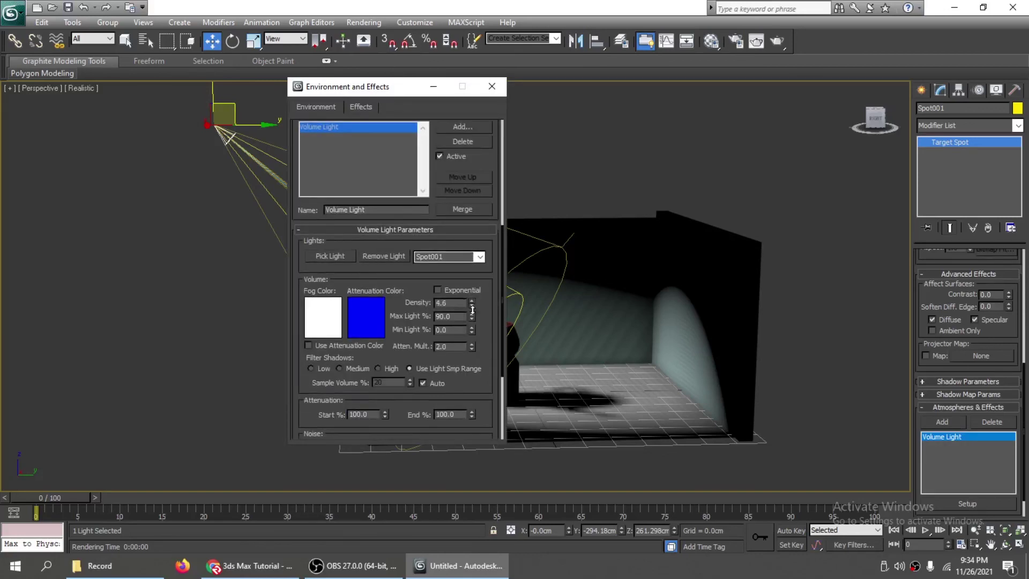
{"action": "left_click_drag", "start_coordinate": [472, 309], "coordinate": [472, 332]}
{"action": "left_click", "coordinate": [492, 86]}
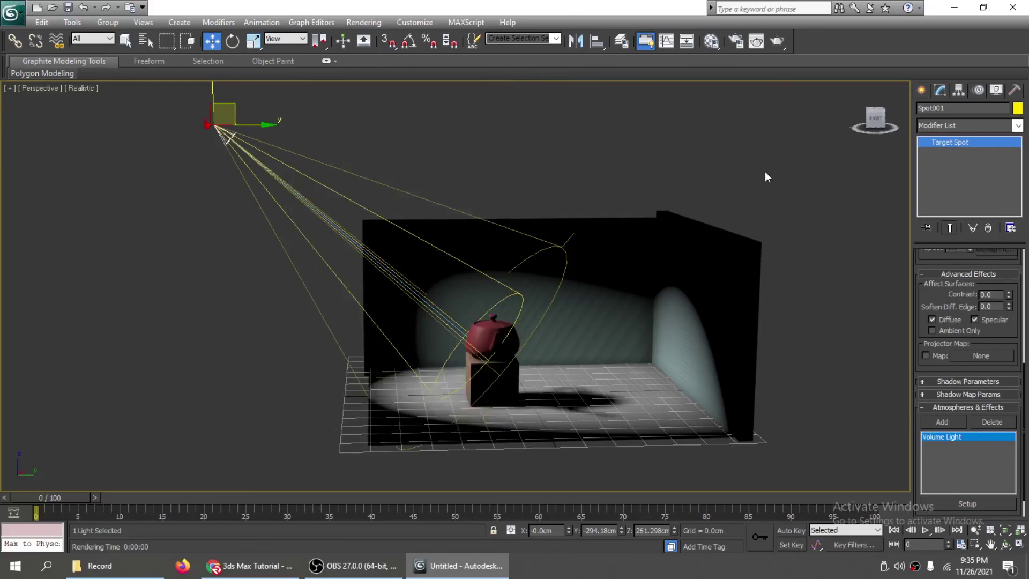
- Render the perspective view with the thinner volume light and close the image
{"action": "key", "text": "shift+q"}
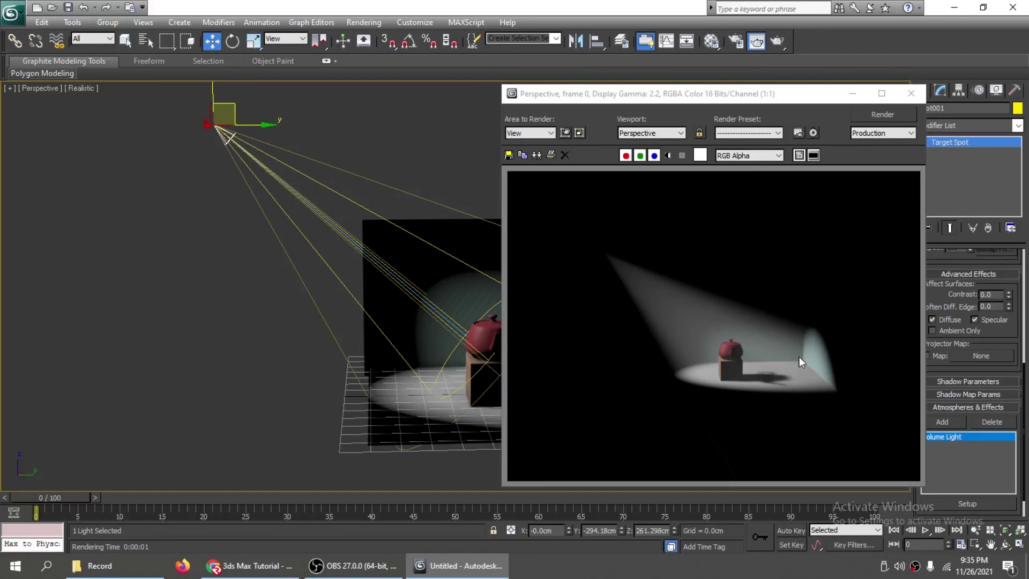
{"action": "left_click", "coordinate": [911, 94]}
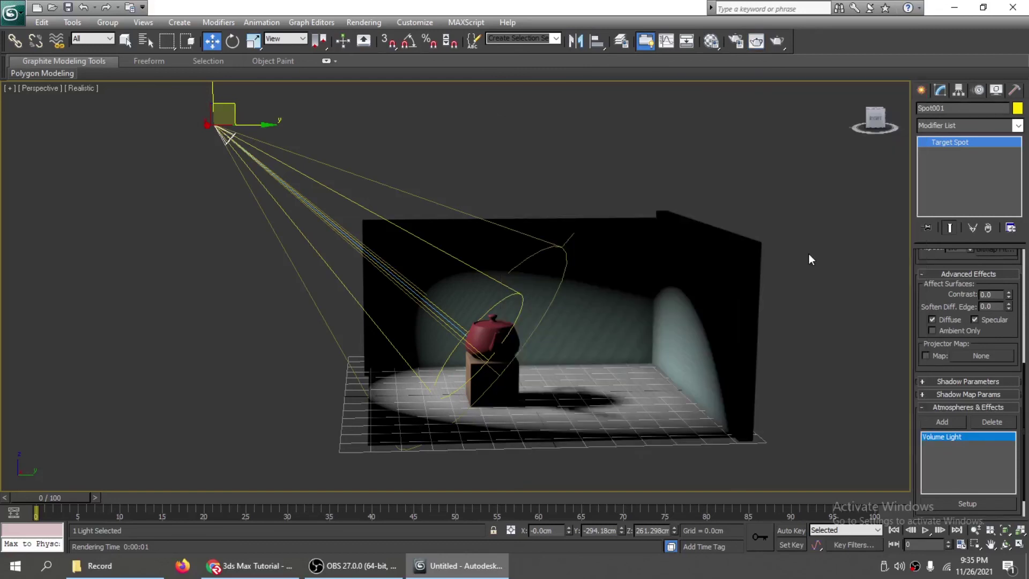